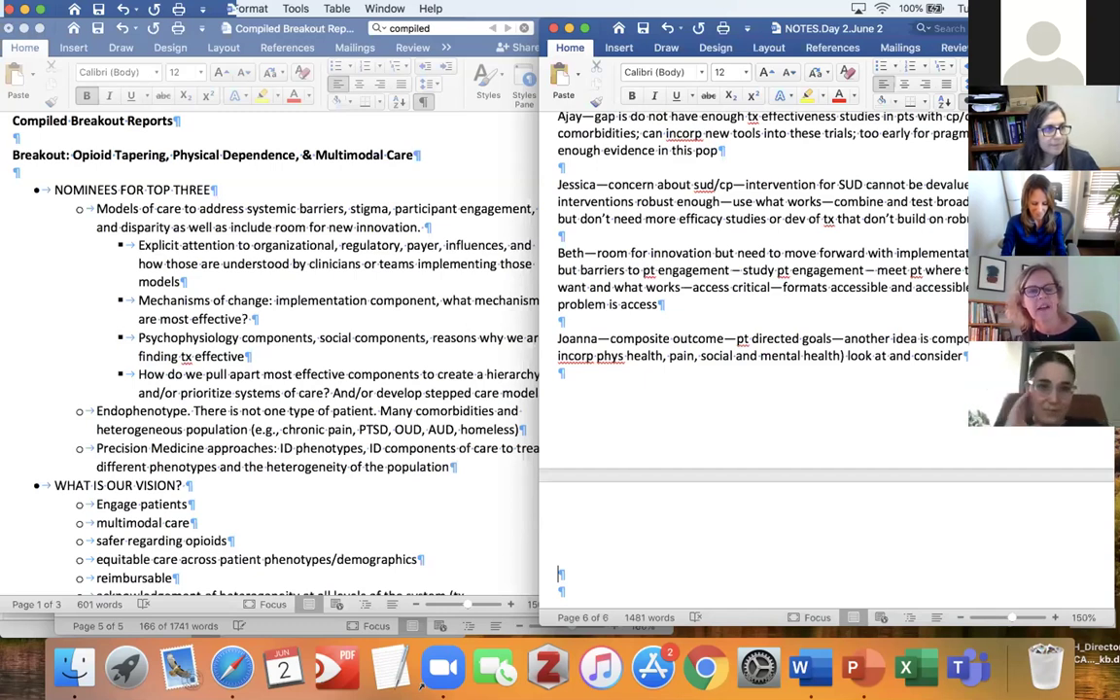
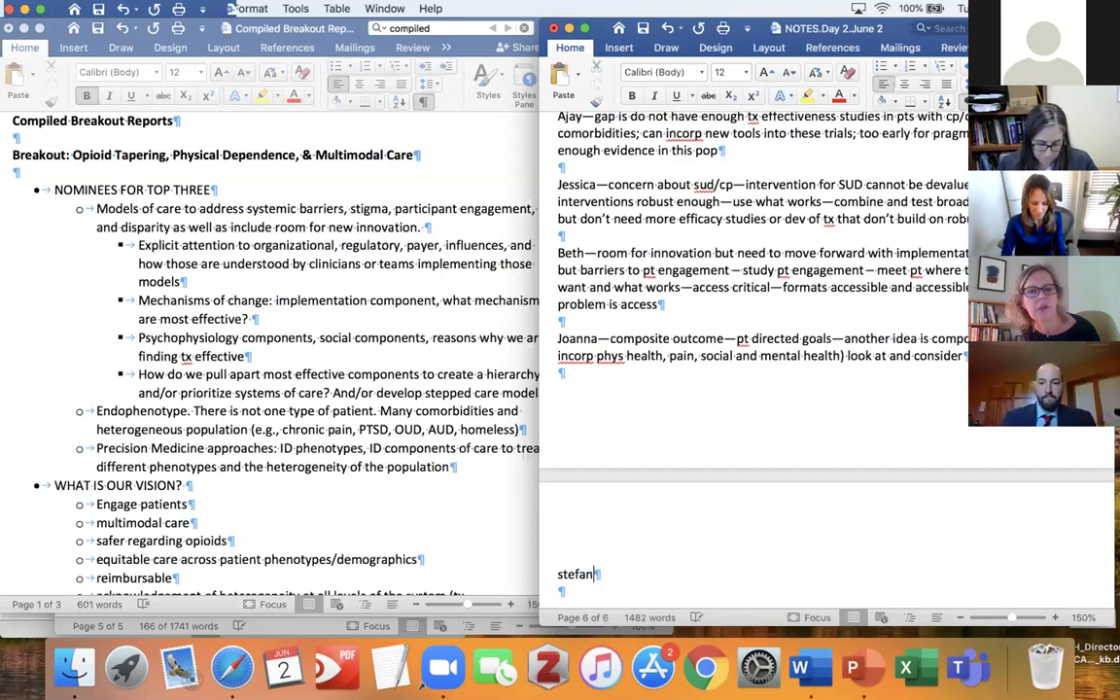
# Add the participant's note on payors, reimbursement and regulators for access, then a 'stakeholder involvement' line.
pyautogui.write('--access')
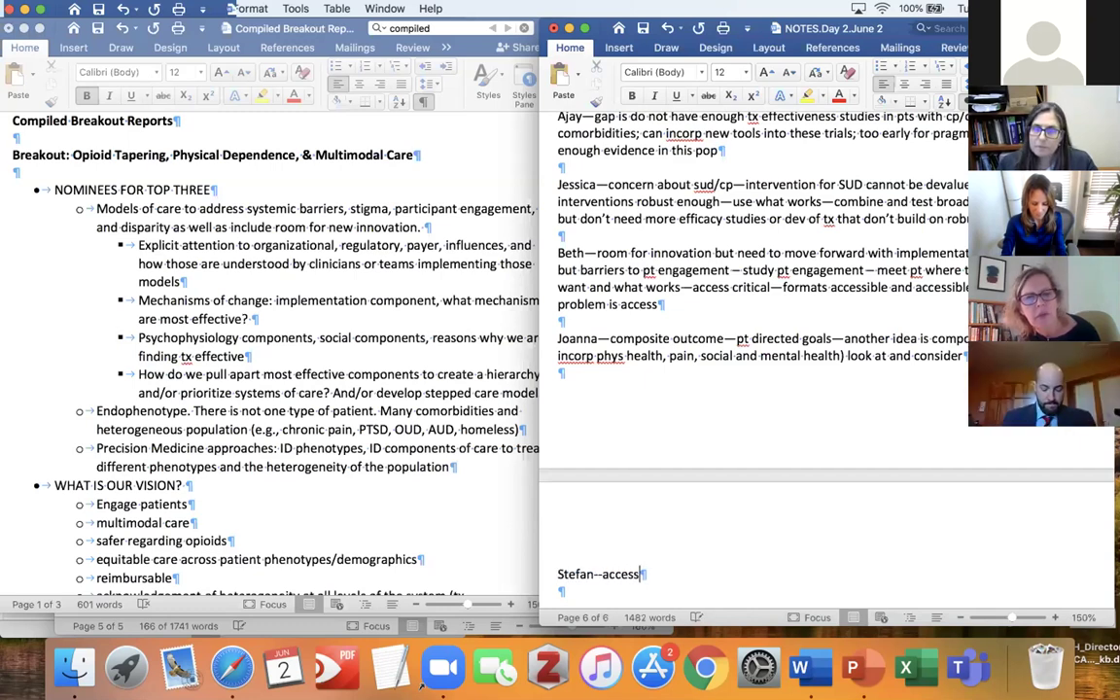
pyautogui.write('--payors, ')
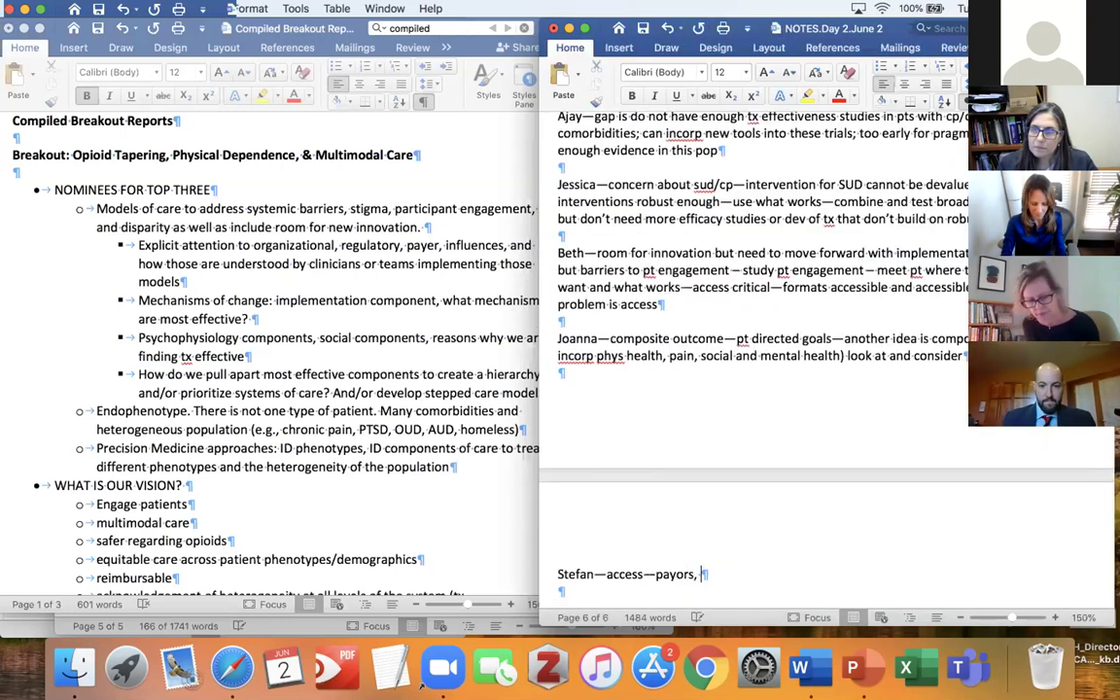
pyautogui.write('reimburse')
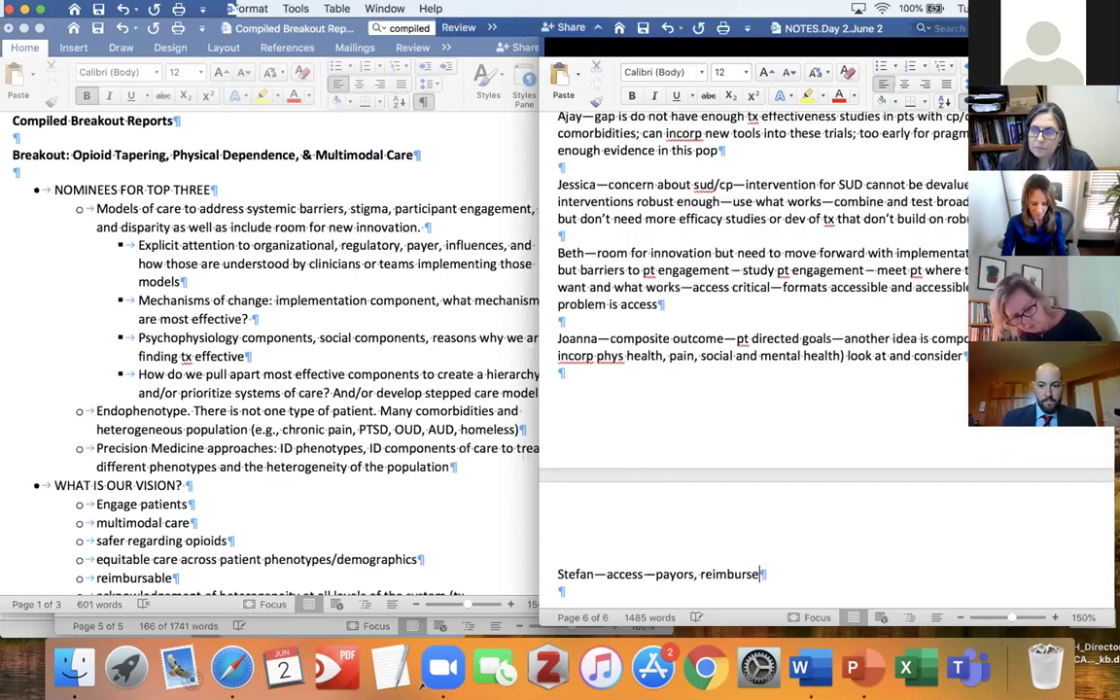
pyautogui.write('ment, regul')
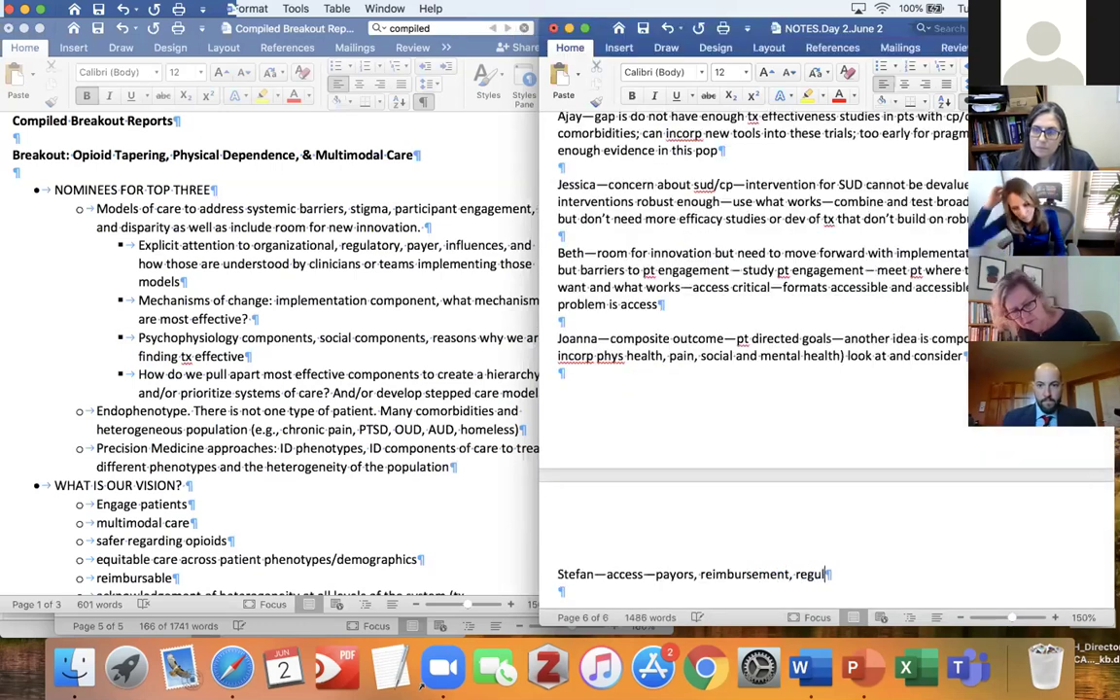
pyautogui.write('ators--all ha')
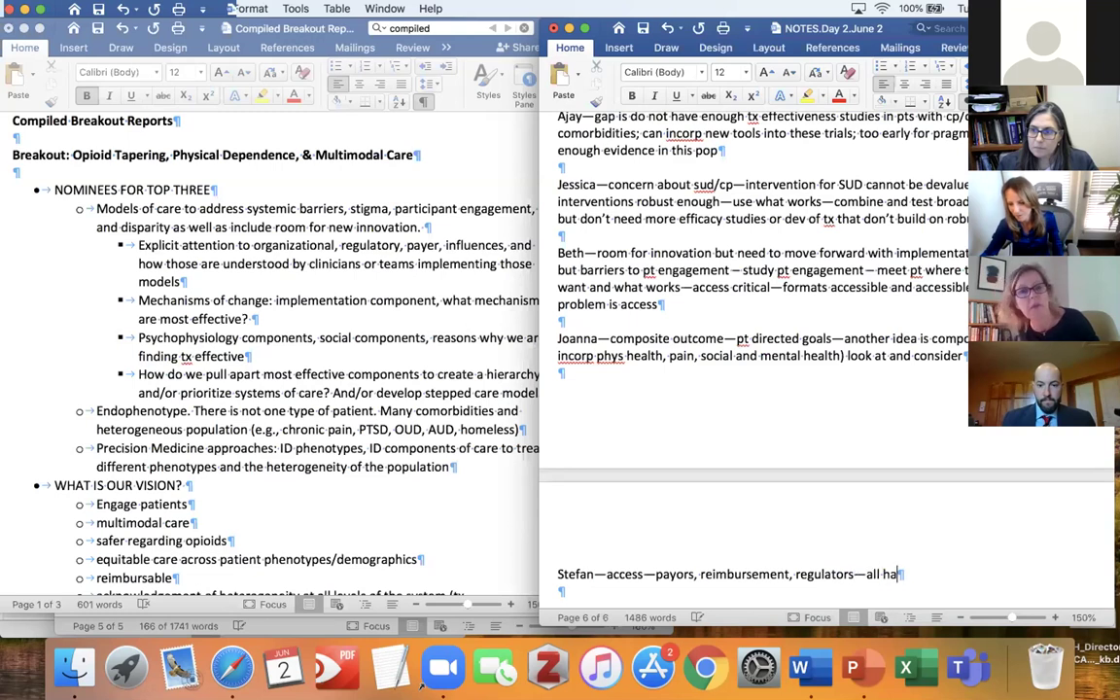
pyautogui.write('ve big role ')
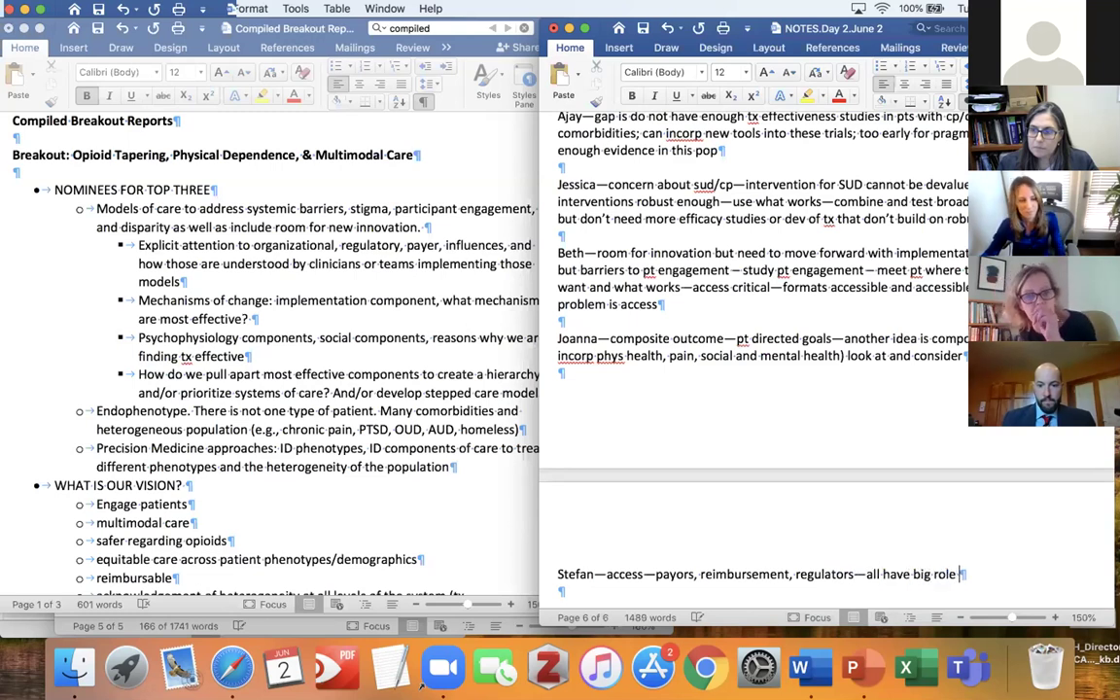
pyautogui.write('to play')
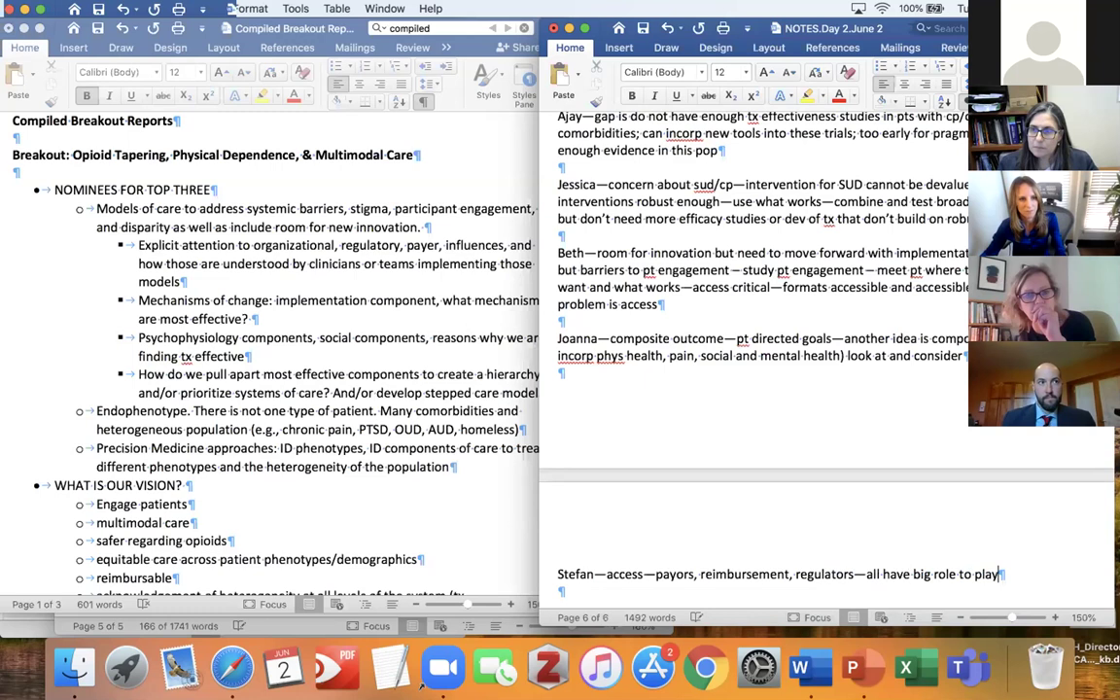
pyautogui.write('; ')
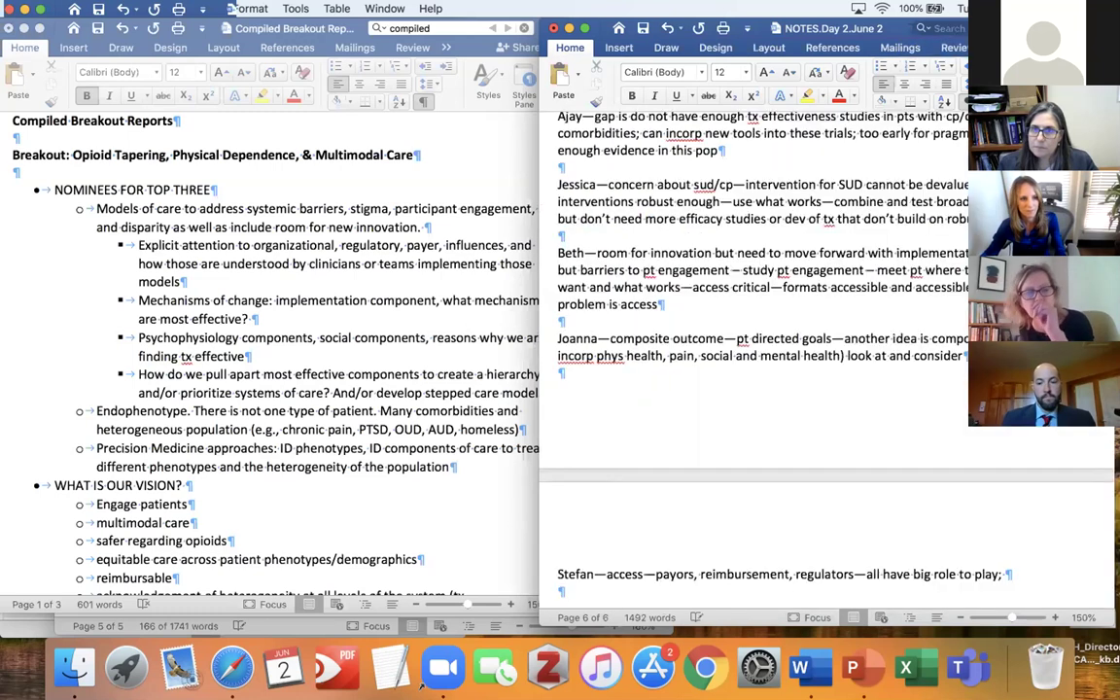
pyautogui.write('need to ')
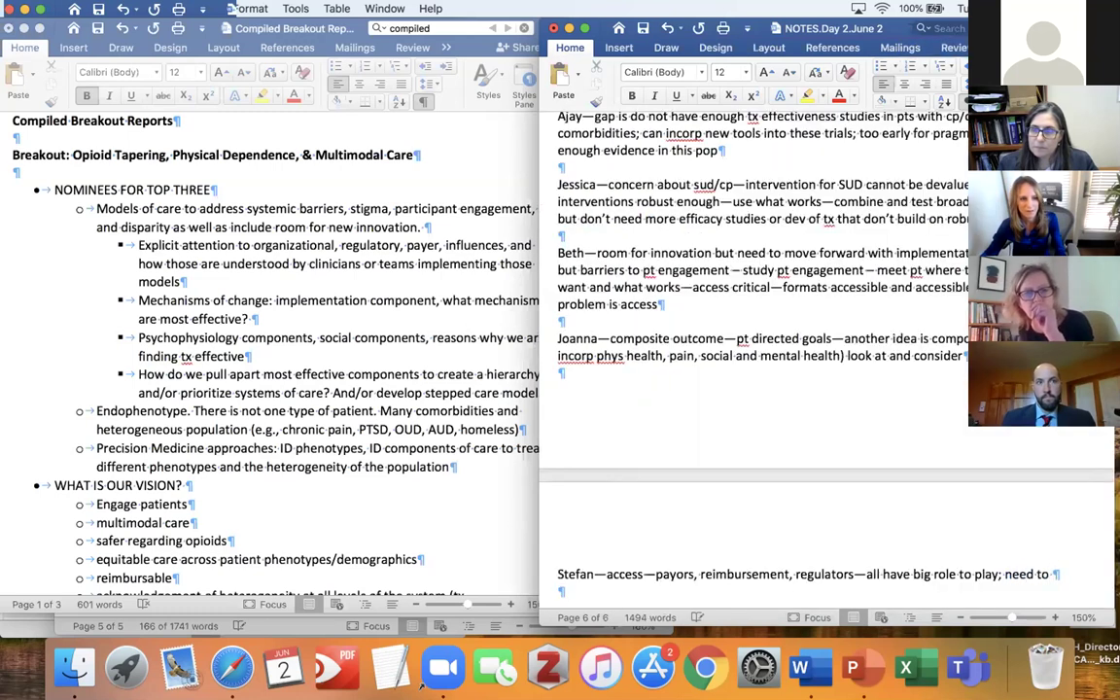
pyautogui.write('include how it fits int')
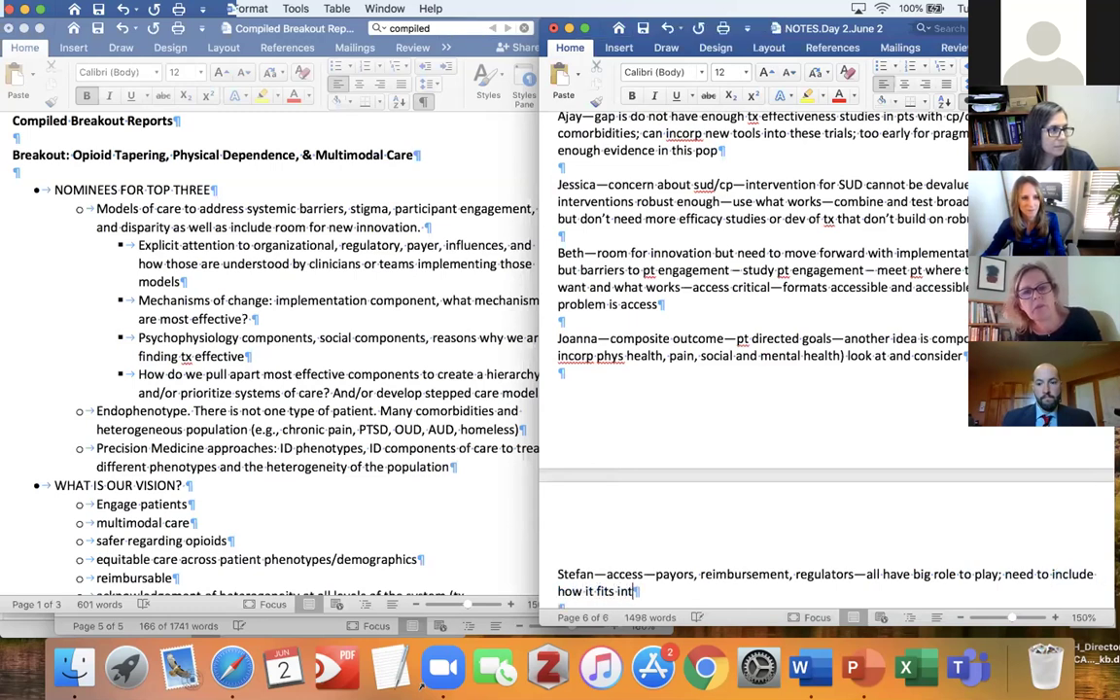
pyautogui.write('o their par')
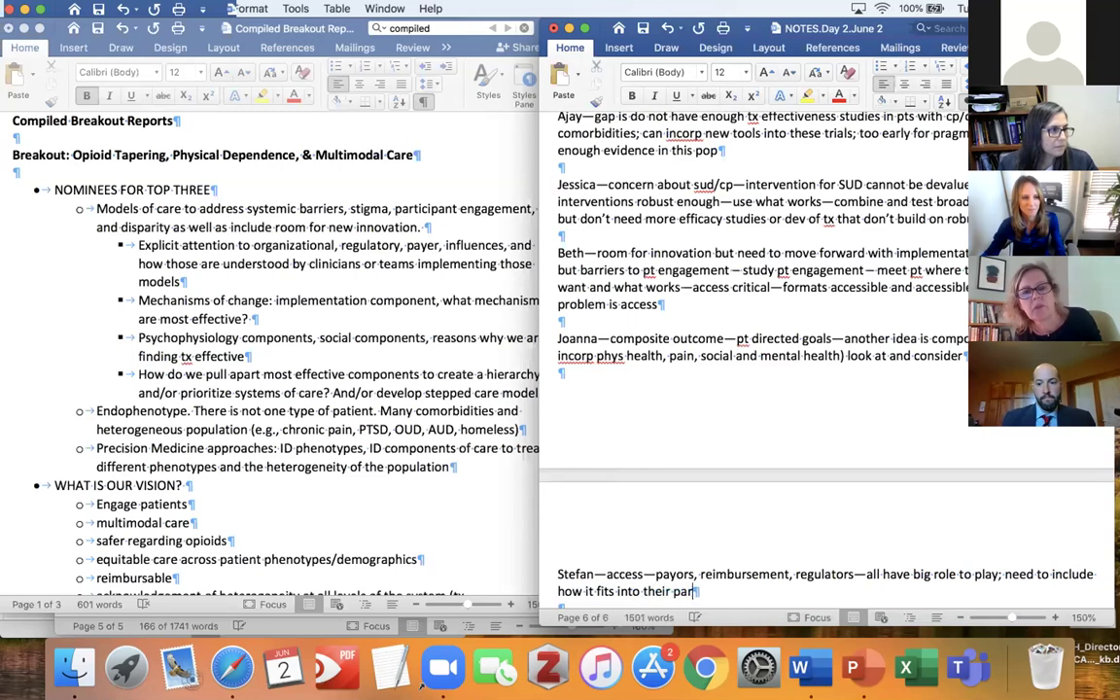
pyautogui.write('adigms')
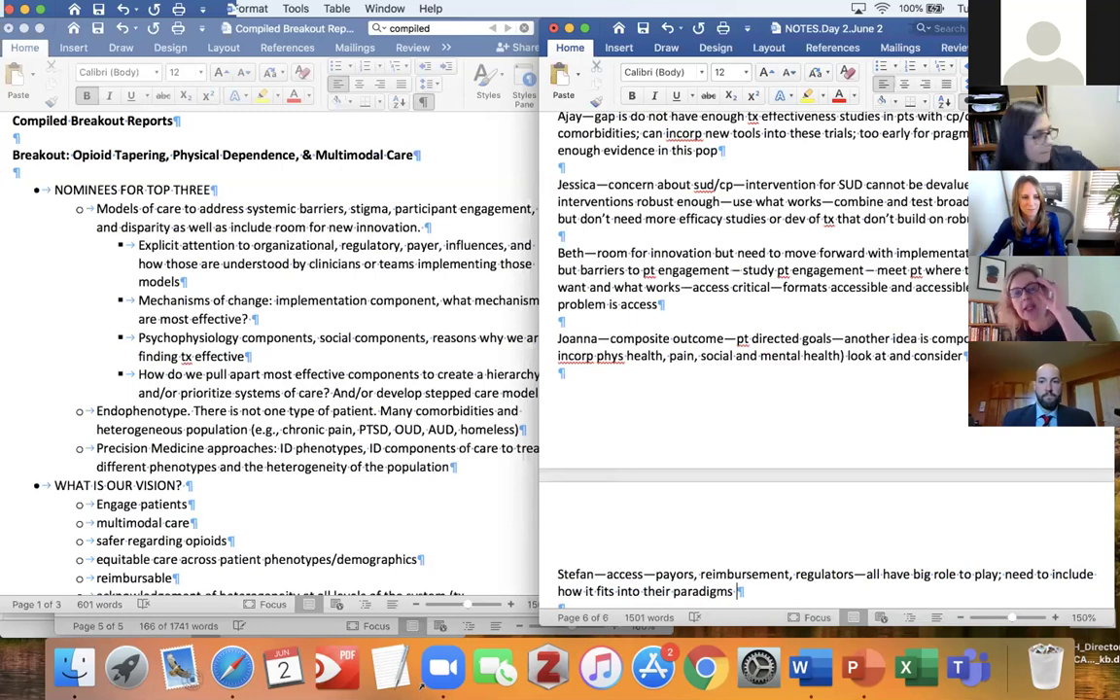
pyautogui.write(' will facili')
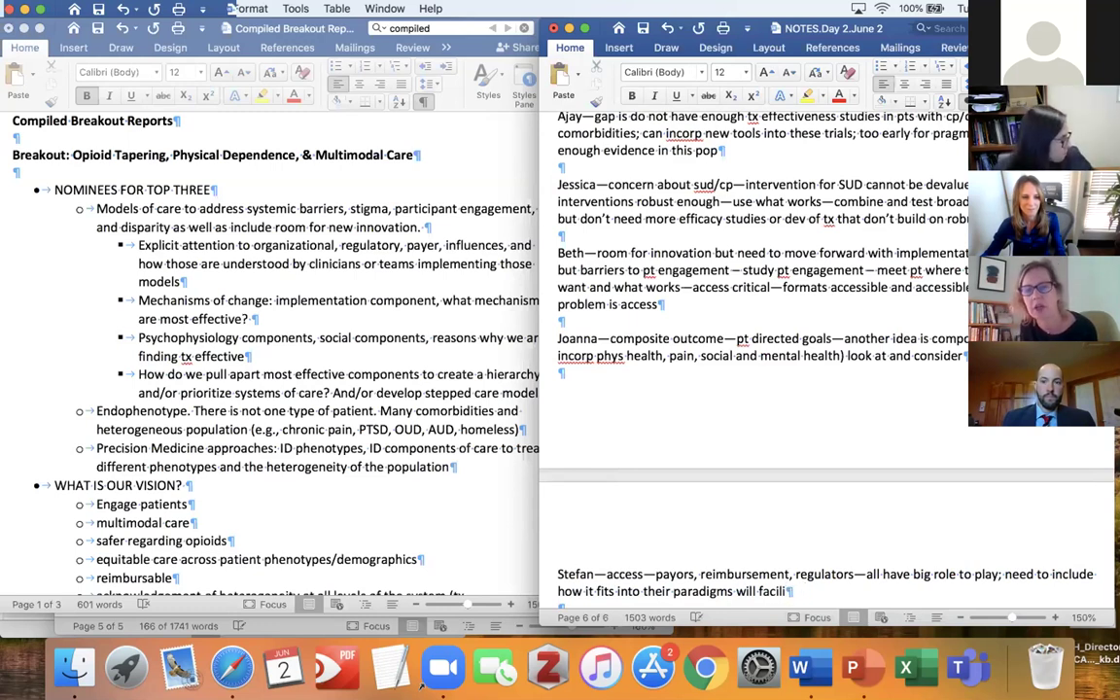
pyautogui.write('tate acc')
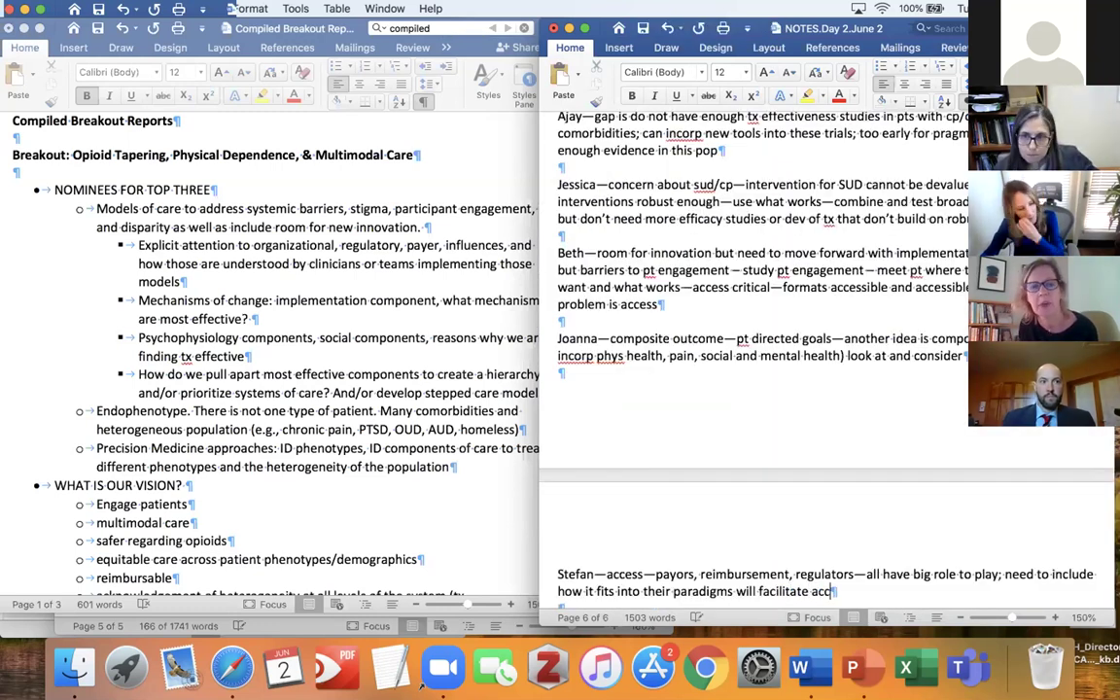
pyautogui.write('ess improvem')
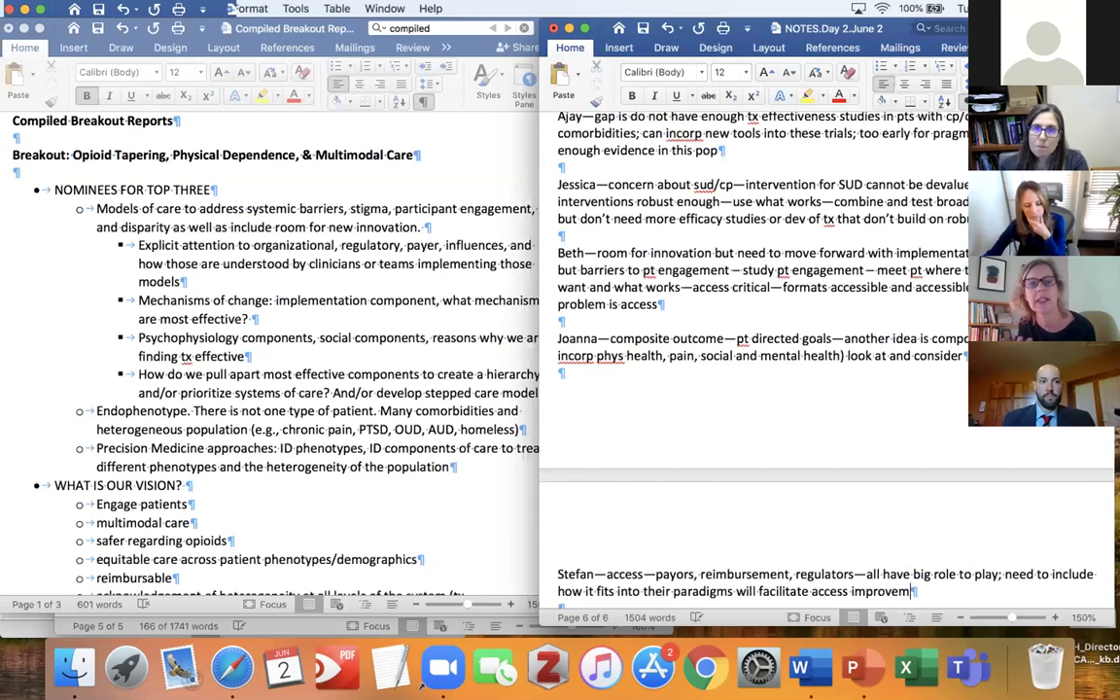
pyautogui.write('ent')
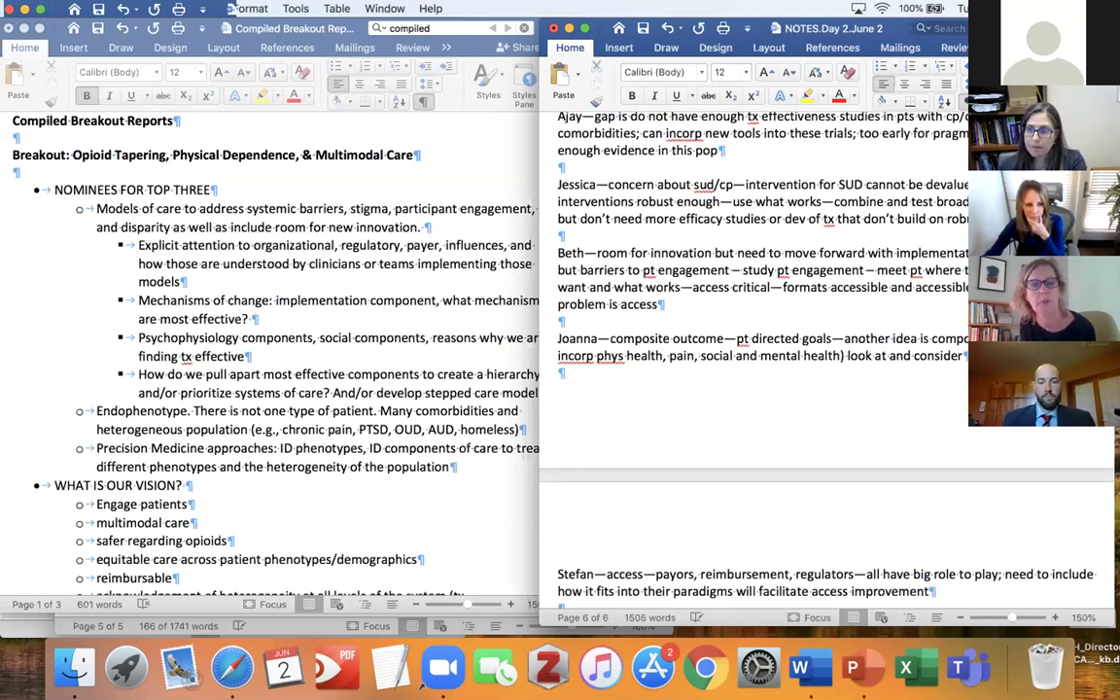
pyautogui.press('Return')
pyautogui.press('Return')
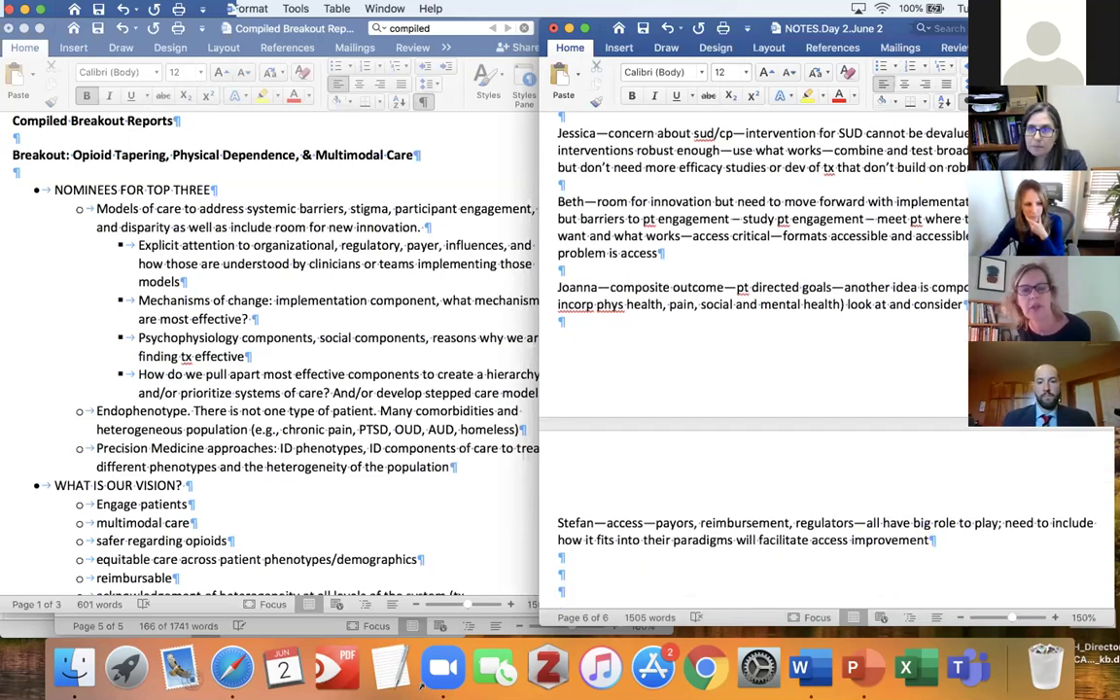
pyautogui.write('stakeholder involvement')
# Add a participant's note: innovation, integrated models of care, not necessarily efficacy trials, to build care pathways.
pyautogui.press('Return')
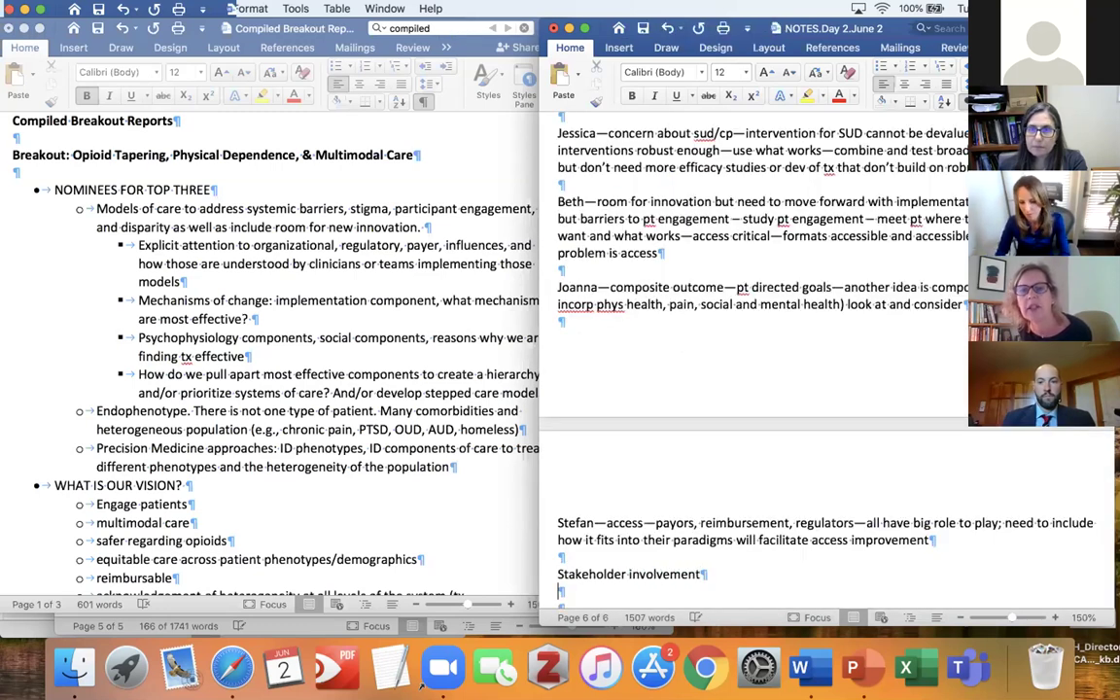
pyautogui.press('Return')
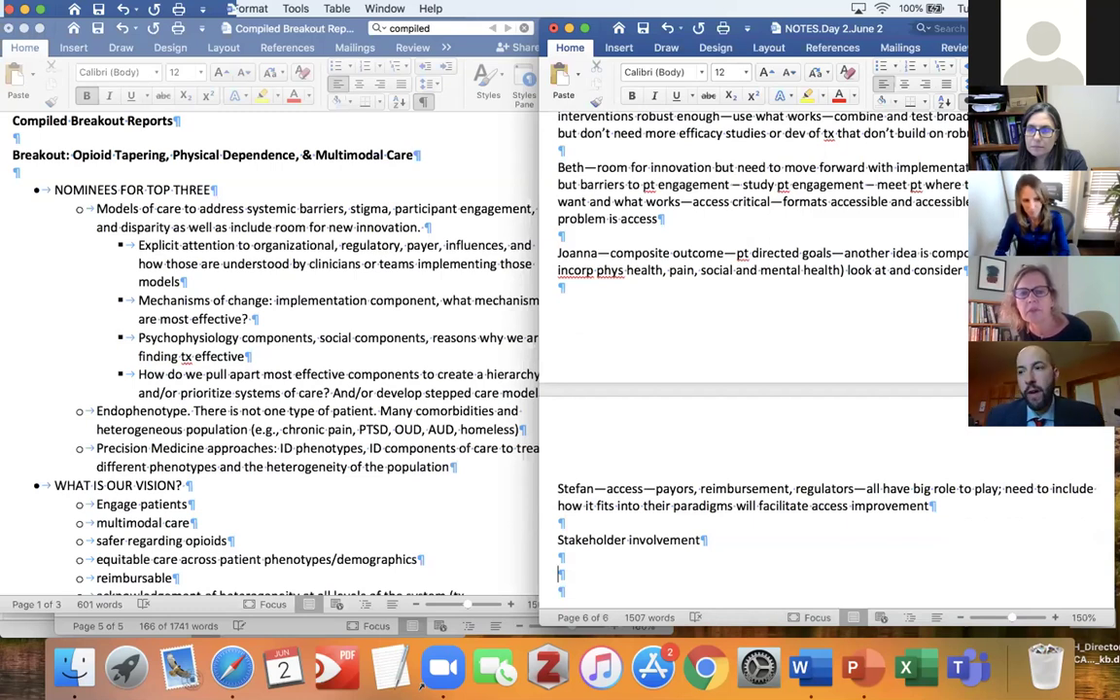
pyautogui.write('innovat')
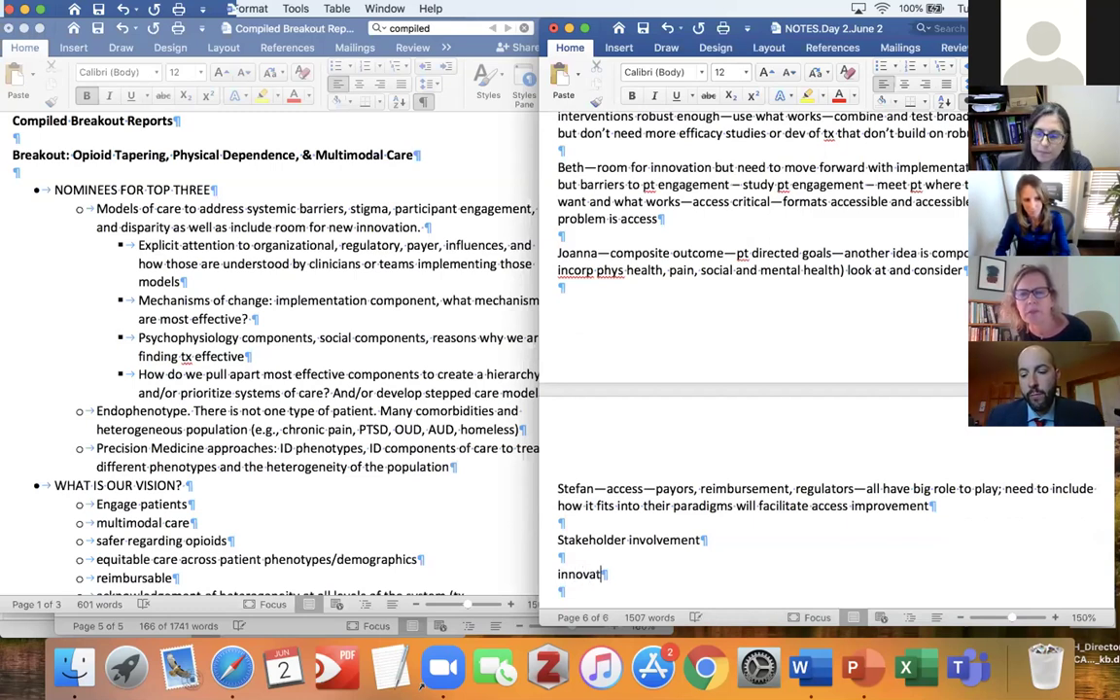
pyautogui.write('ion')
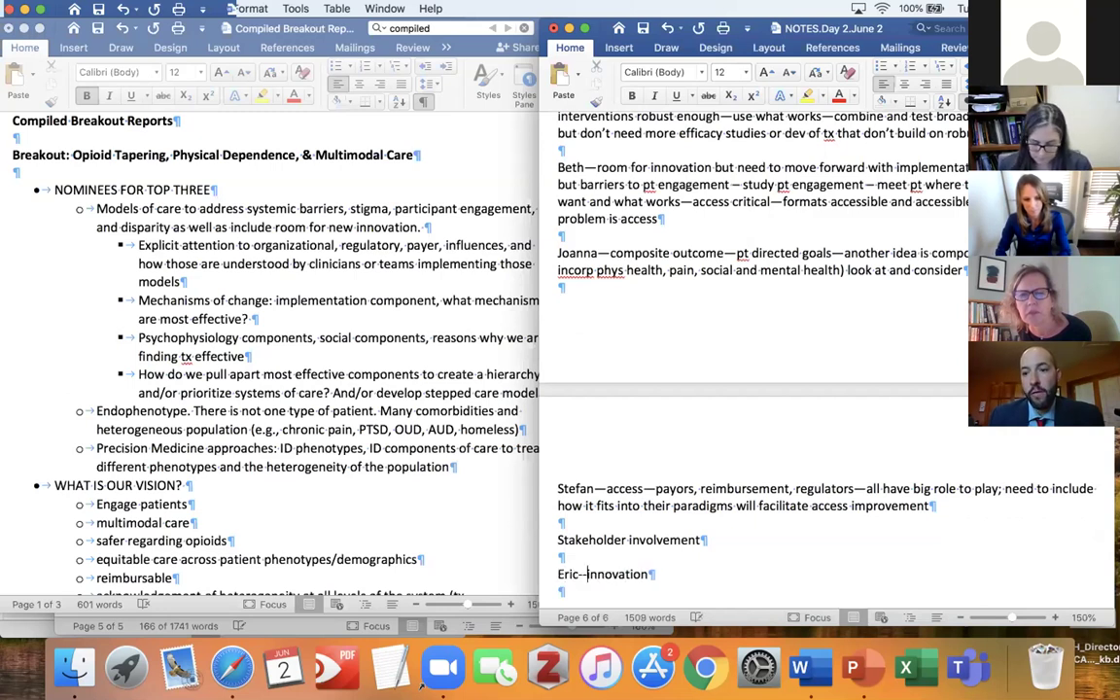
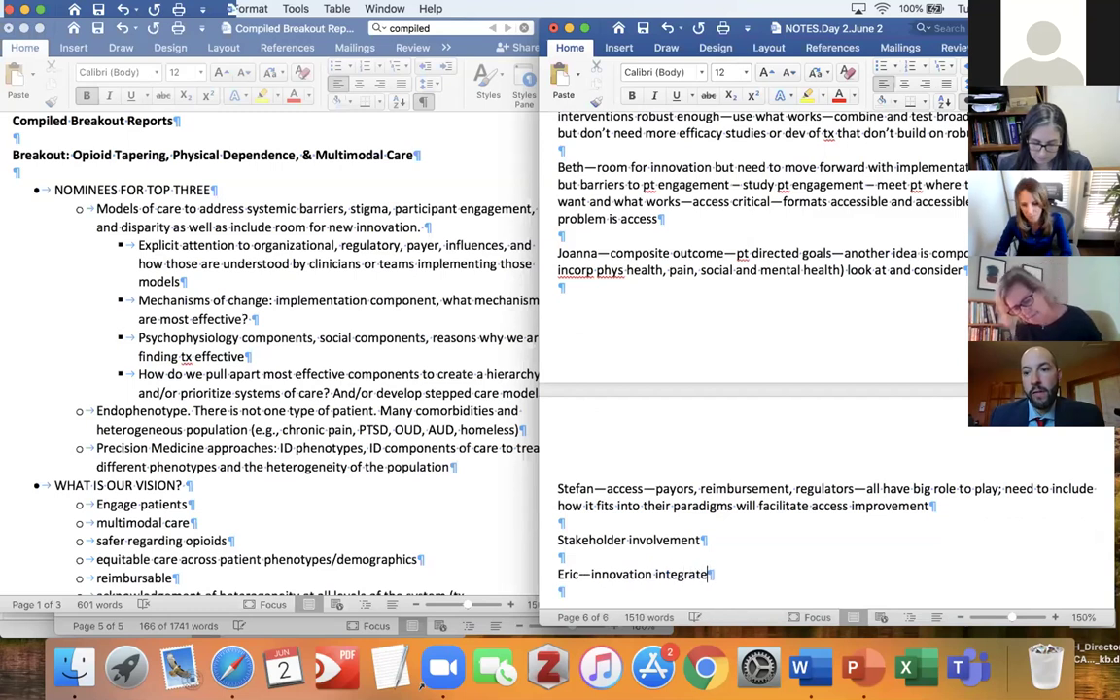
pyautogui.write('d models ')
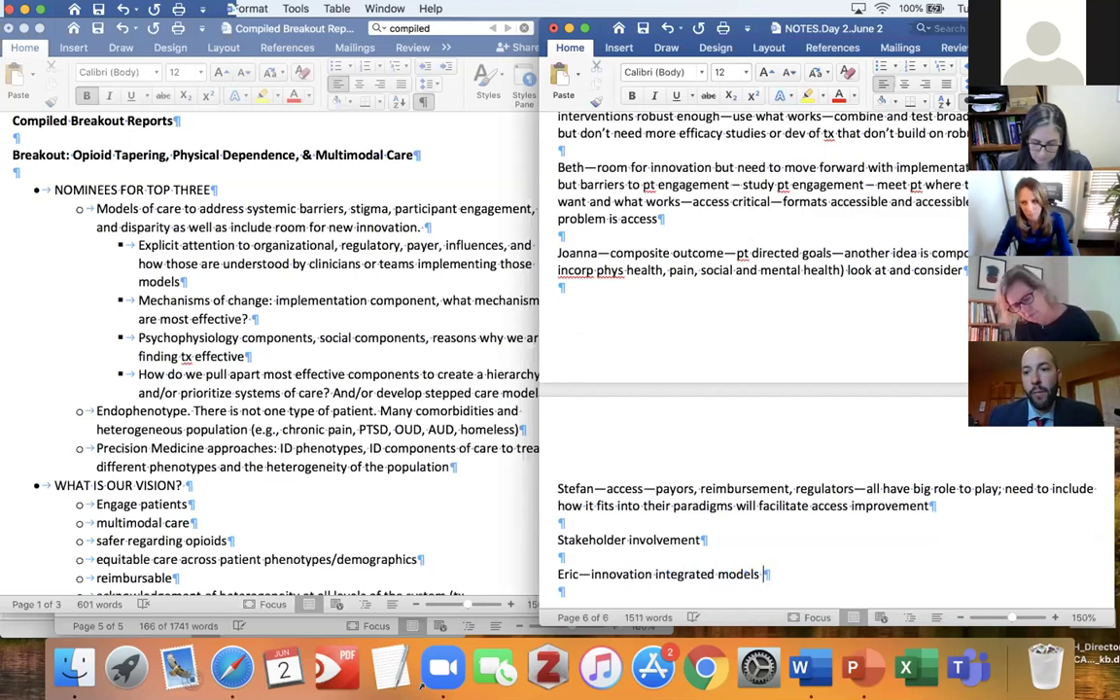
pyautogui.write('of care ')
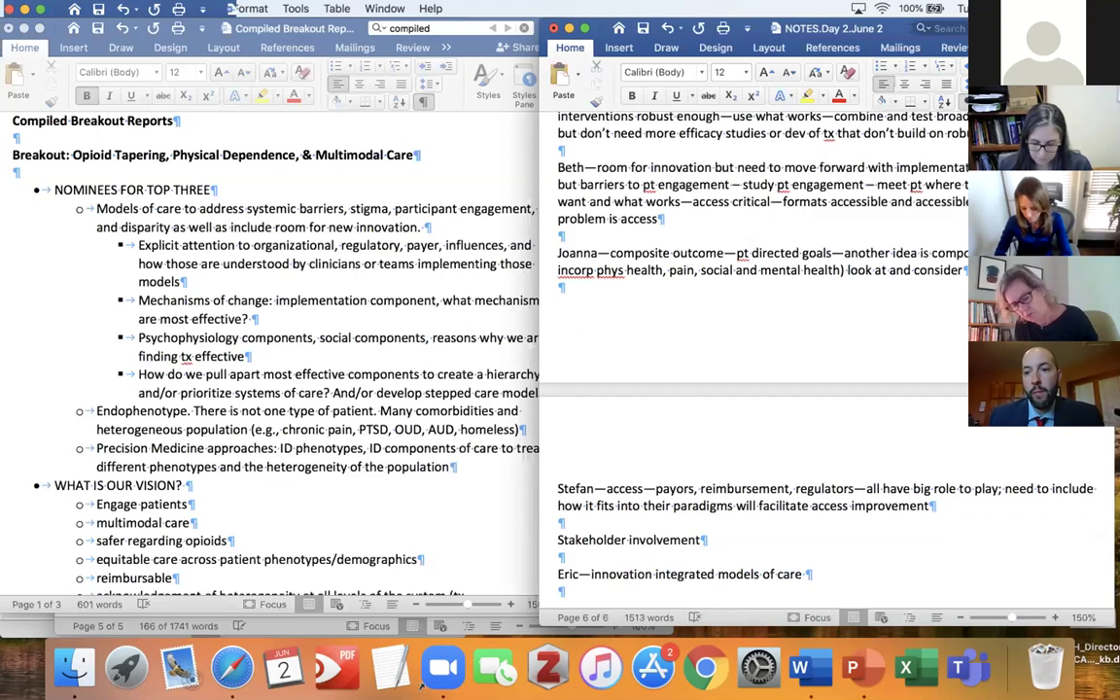
pyautogui.write('- not nec')
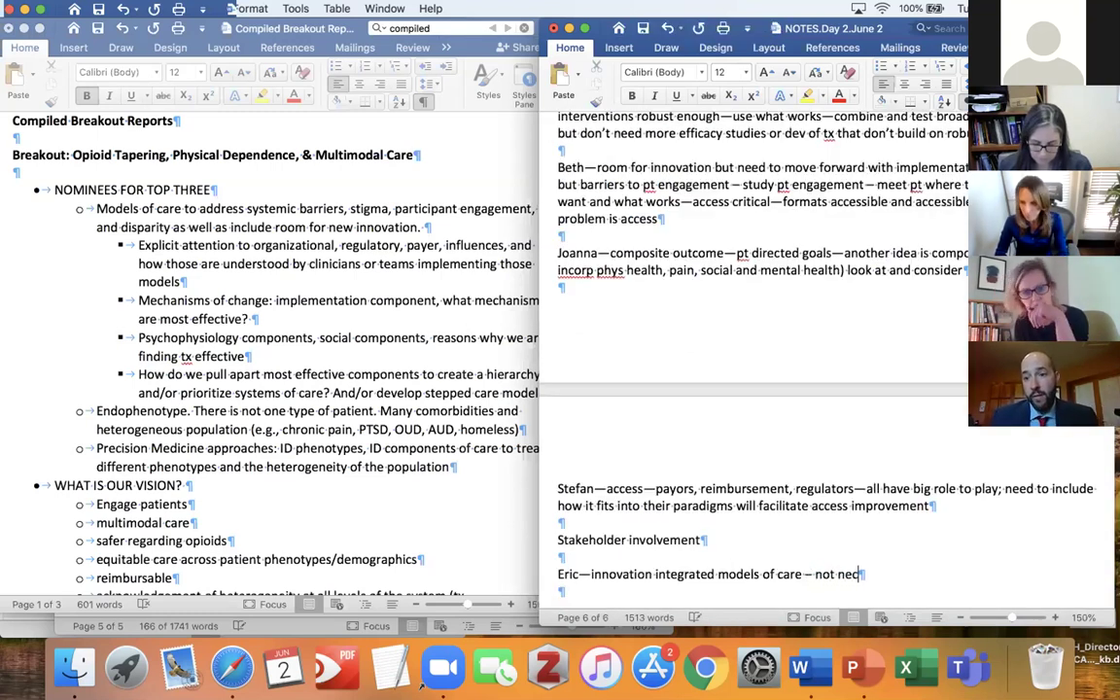
pyautogui.write('ess')
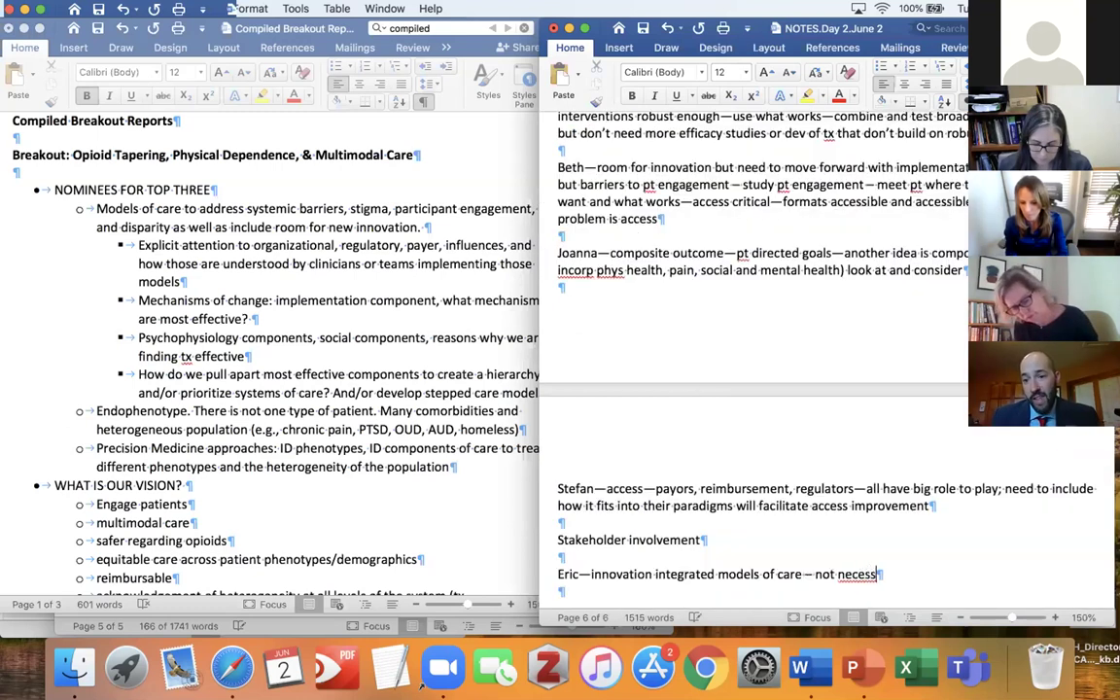
pyautogui.write('arily efficacy trials')
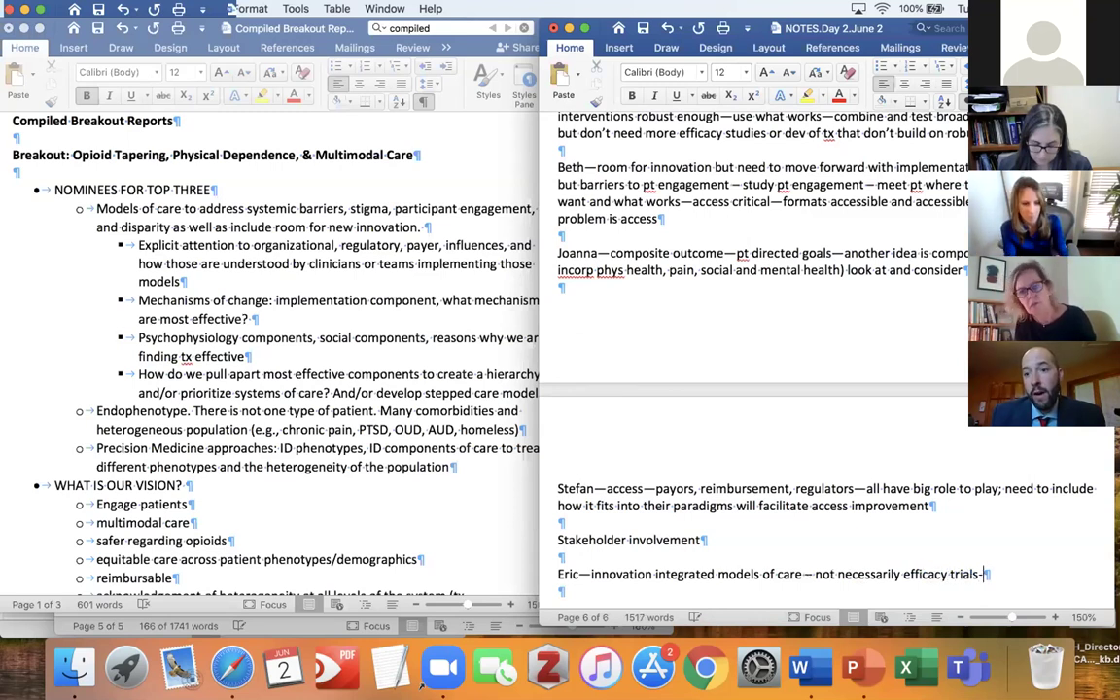
pyautogui.write('--')
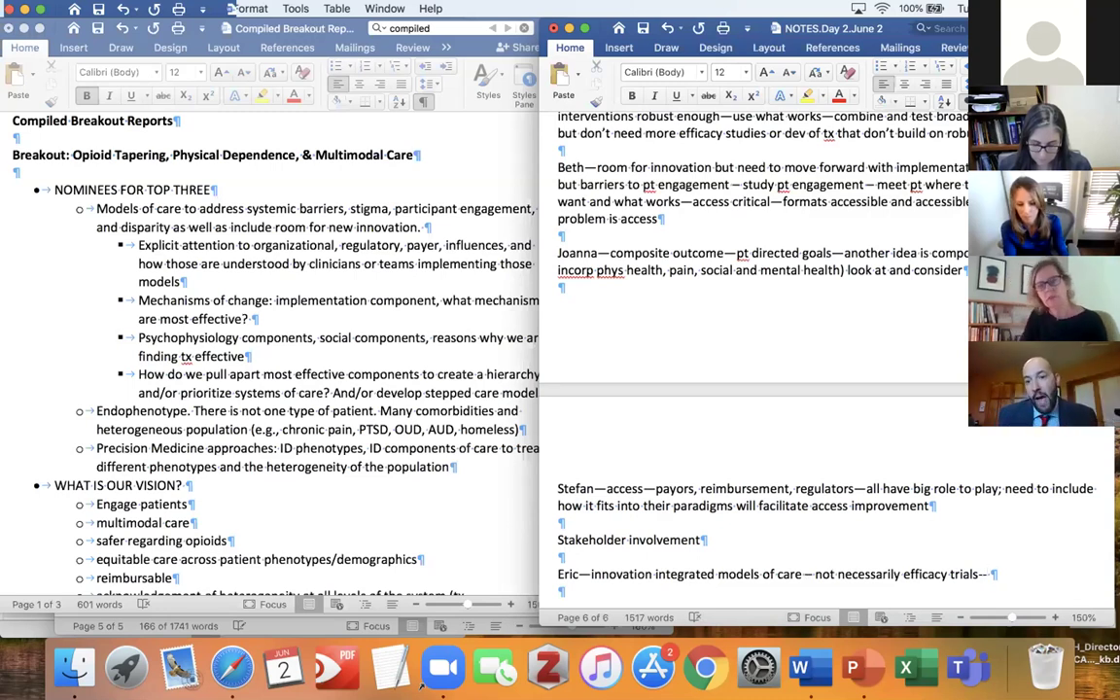
pyautogui.write(' to build')
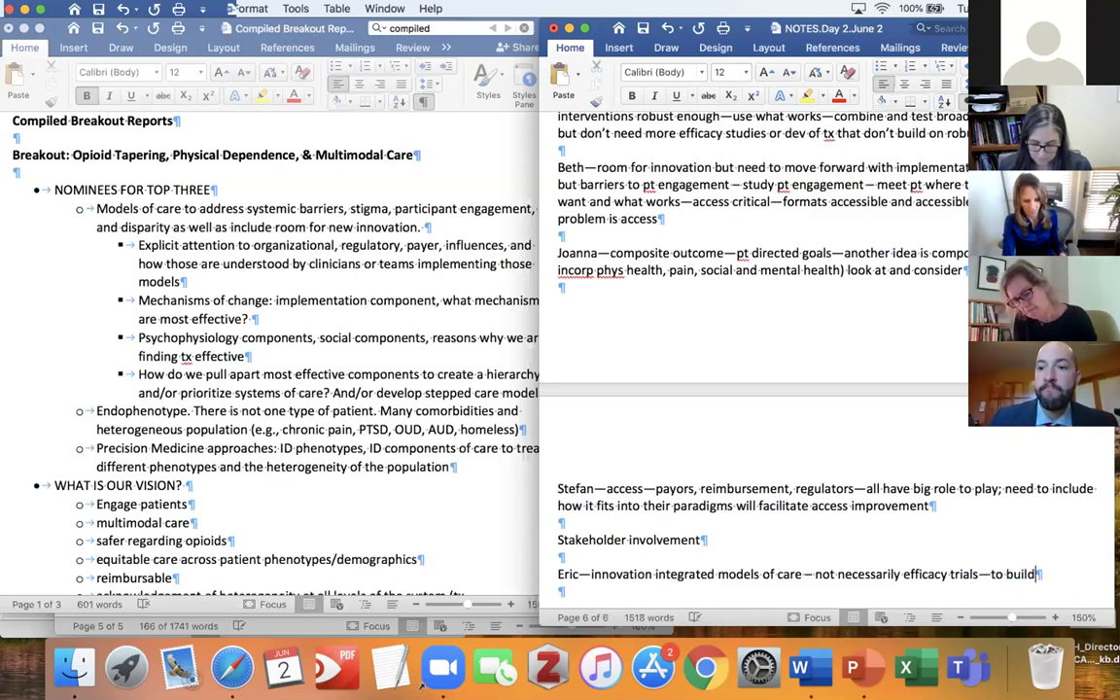
pyautogui.write(' care pa')
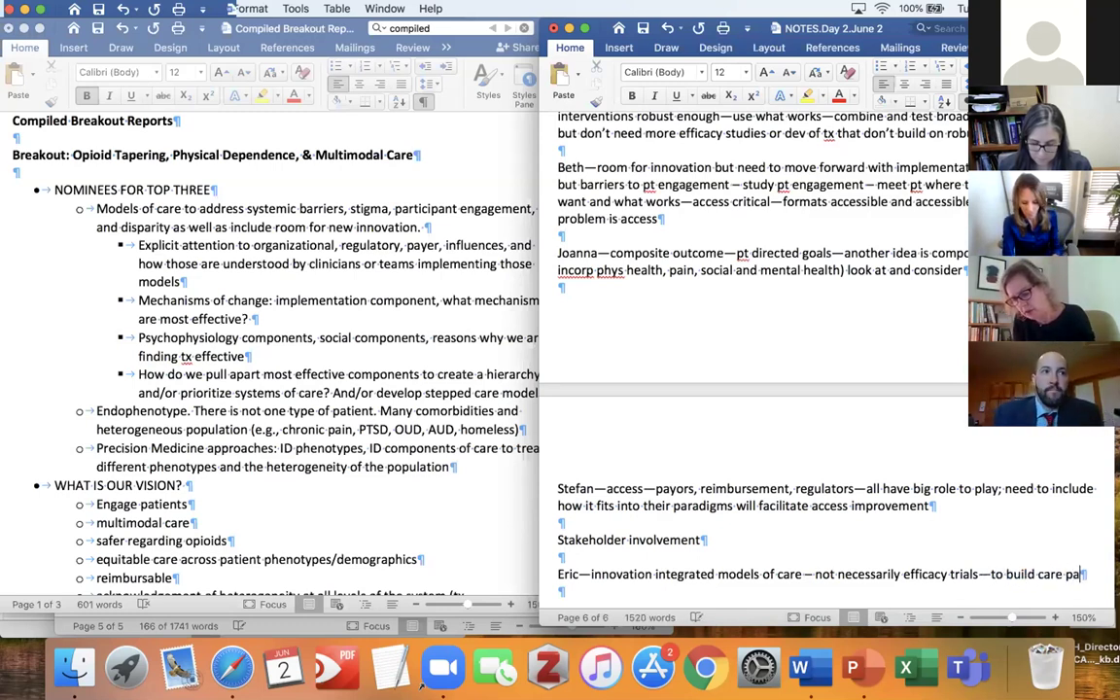
pyautogui.write('thways')
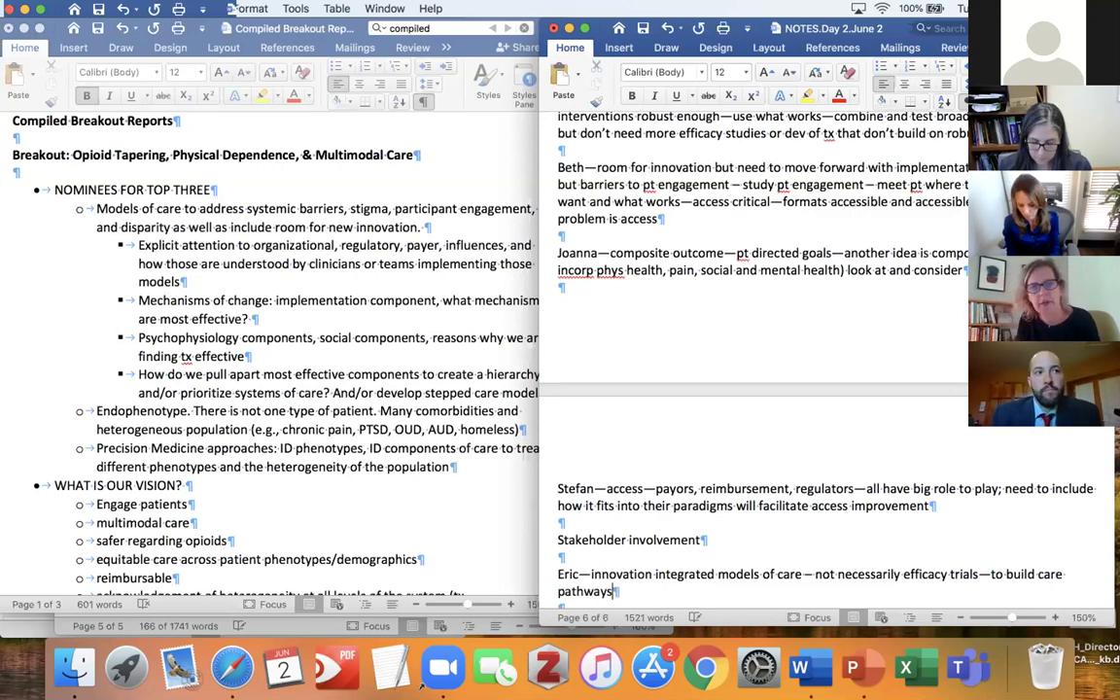
pyautogui.press('Return')
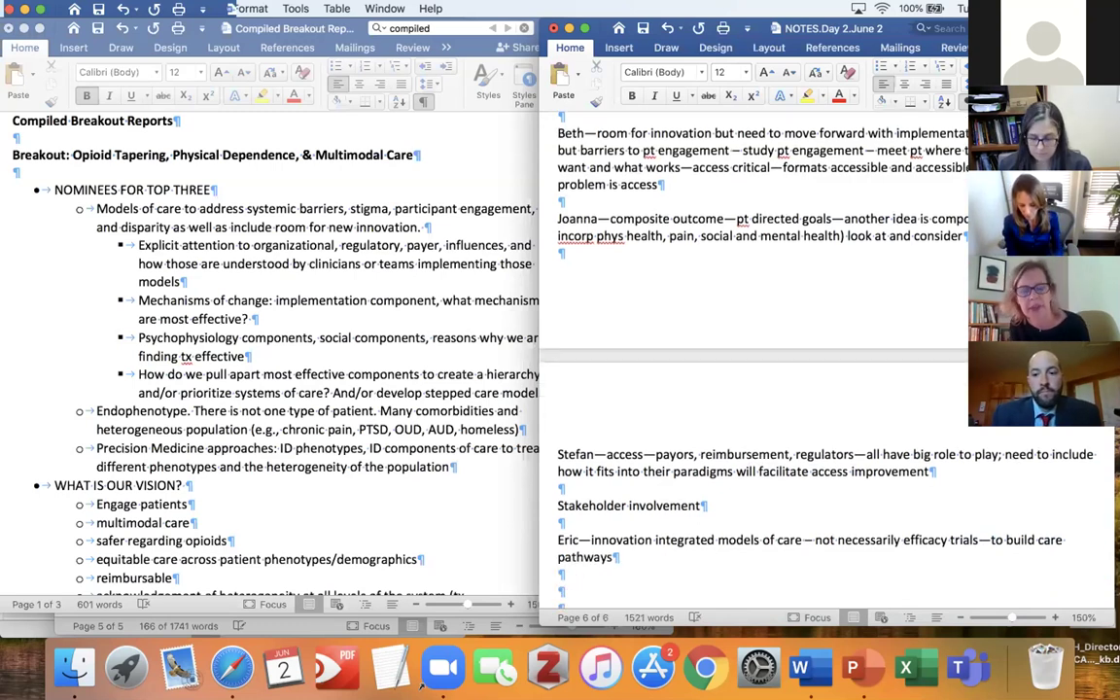
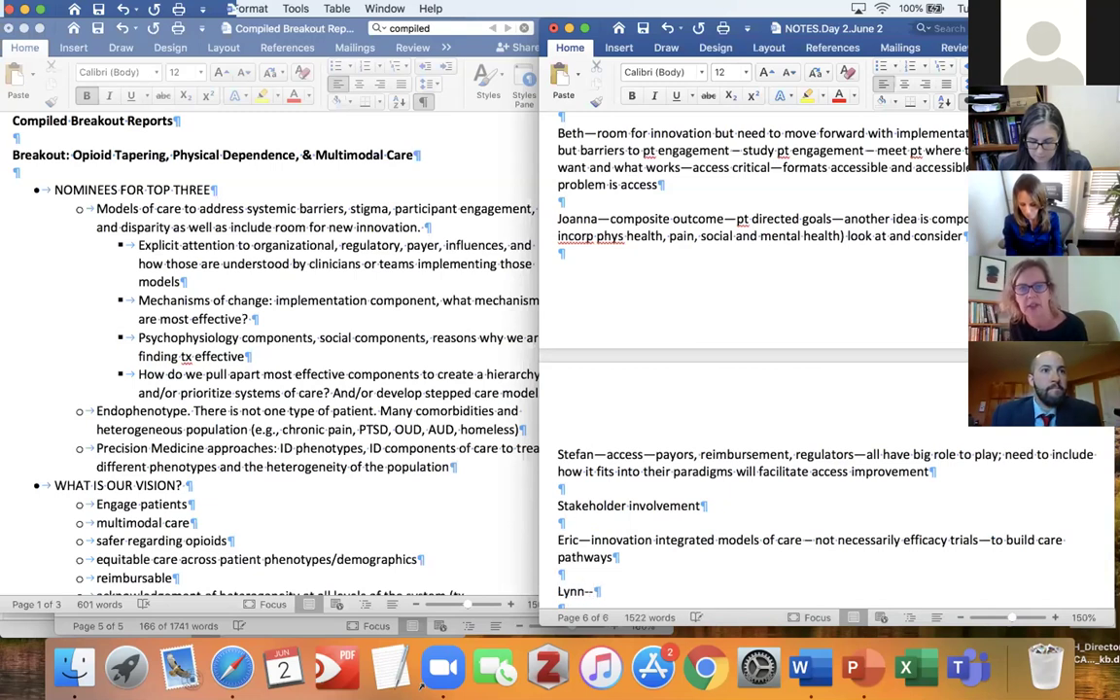
# Add a participant's note on jointly treating pain and OUD and optimizing buprenorphine for pain.
pyautogui.write('anot')
pyautogui.press('BackSpace')
pyautogui.press('BackSpace')
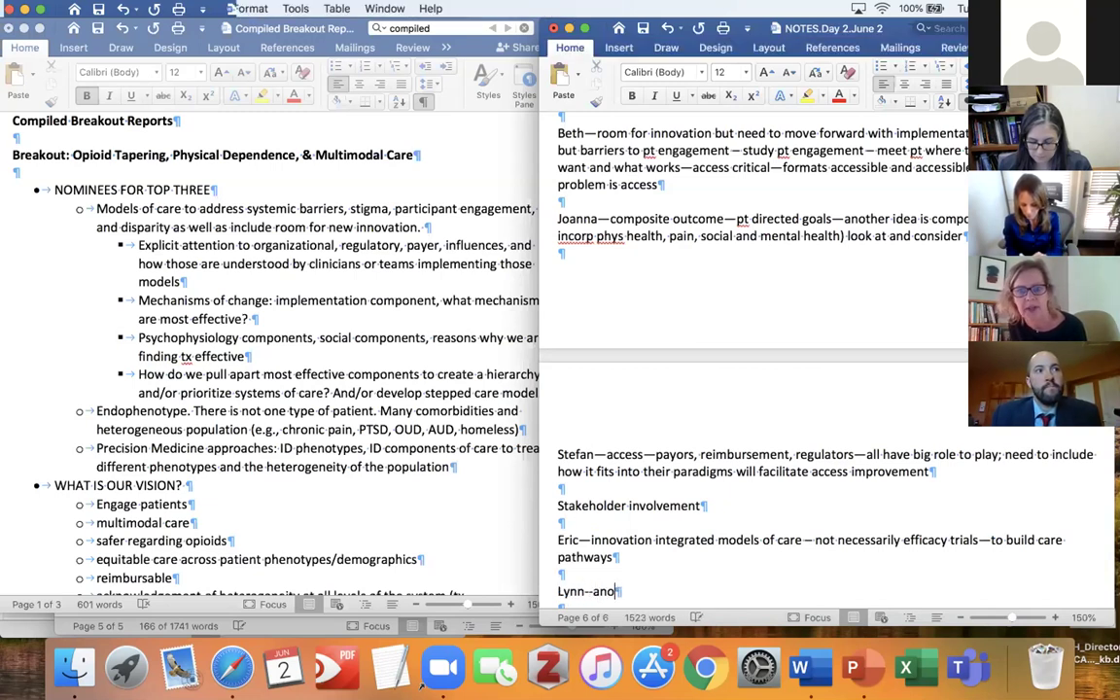
pyautogui.write('other common tjhe')
pyautogui.press('BackSpace')
pyautogui.press('BackSpace')
pyautogui.write('her common them')
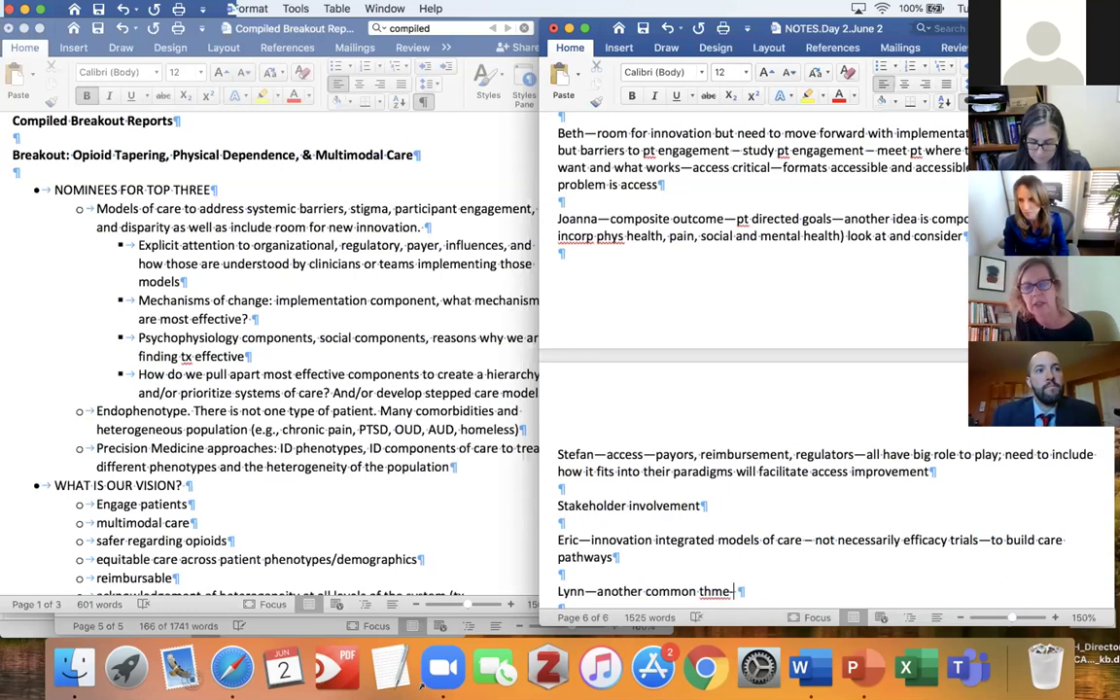
pyautogui.write('e-opps to ')
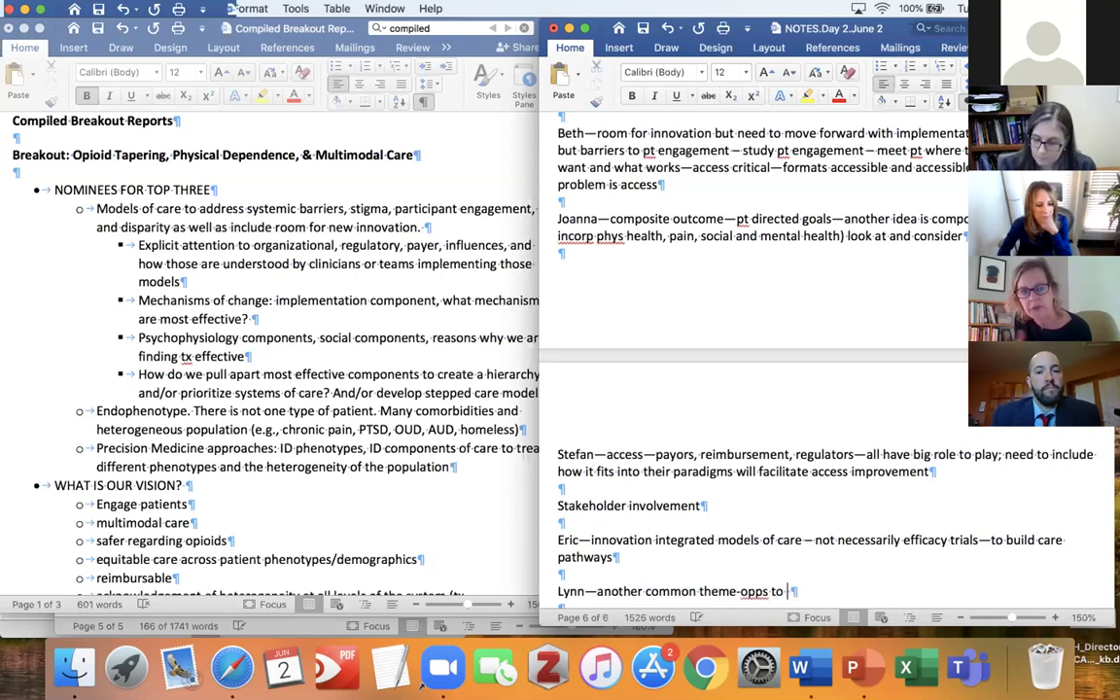
pyautogui.write('join')
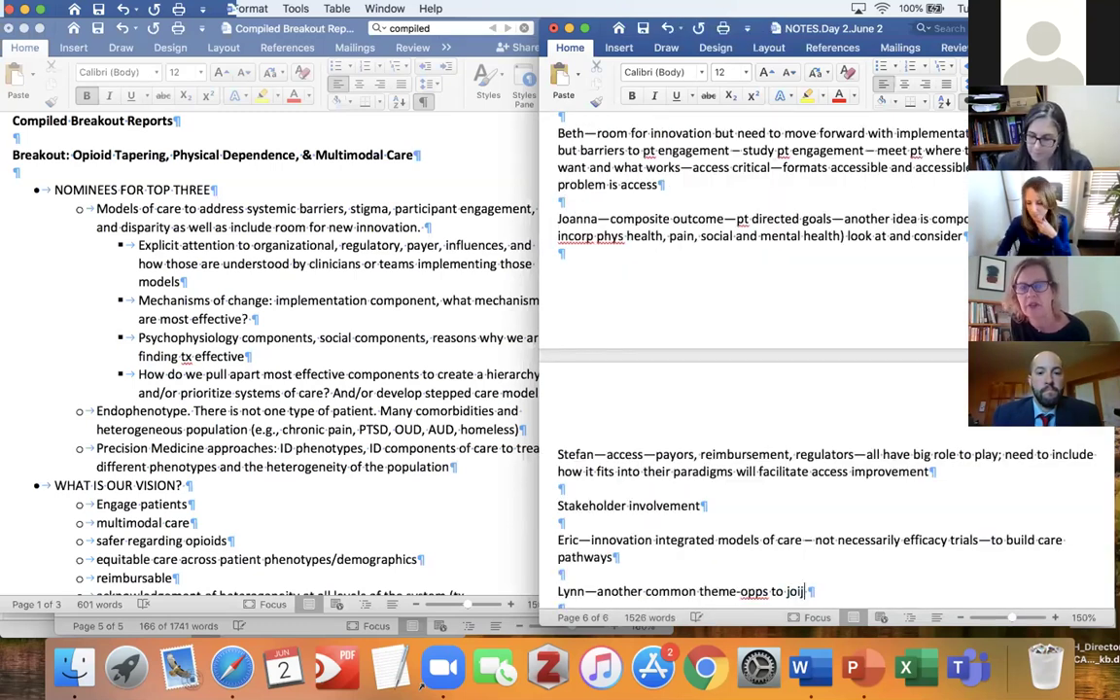
pyautogui.write('tly t')
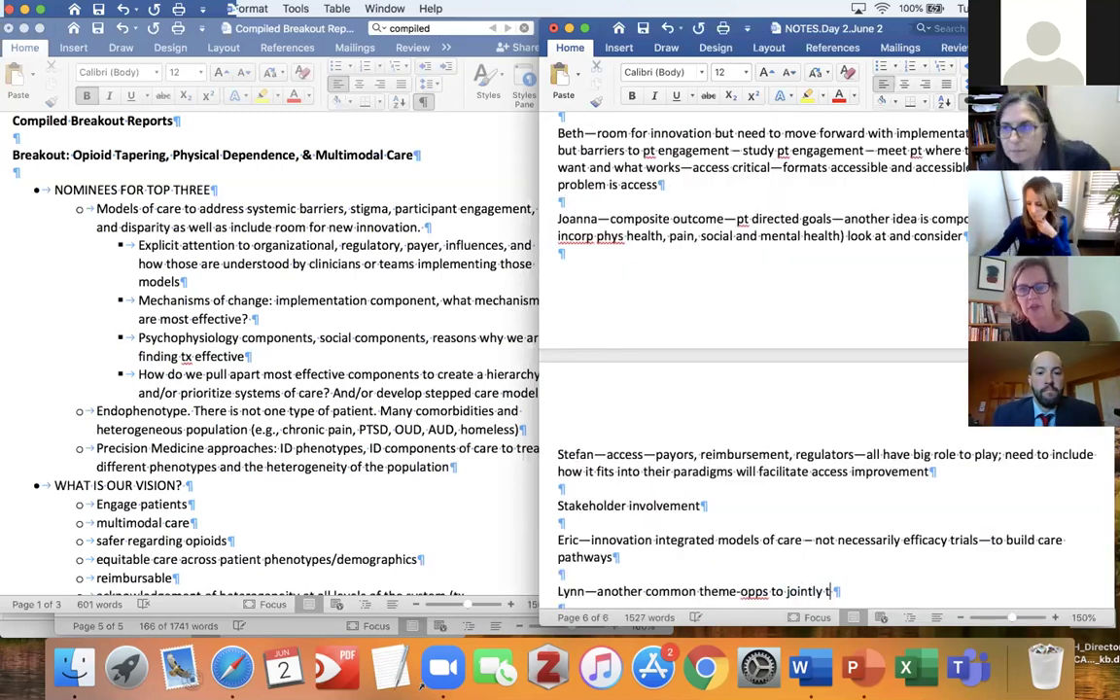
pyautogui.write('x pain and oud')
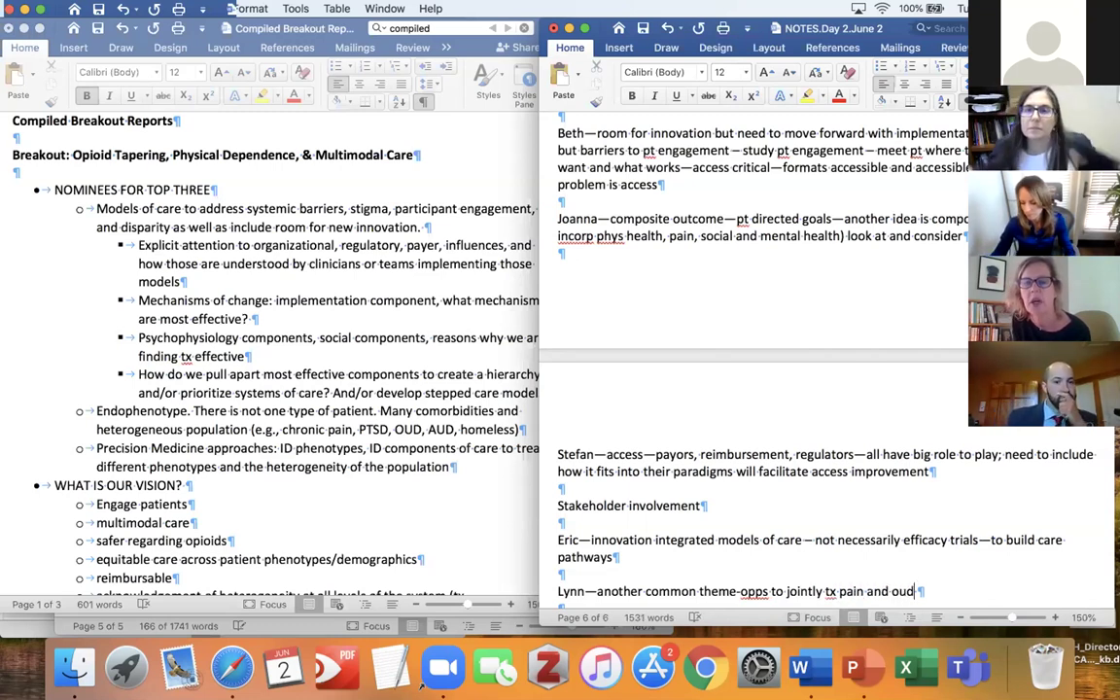
pyautogui.write('; optimizin')
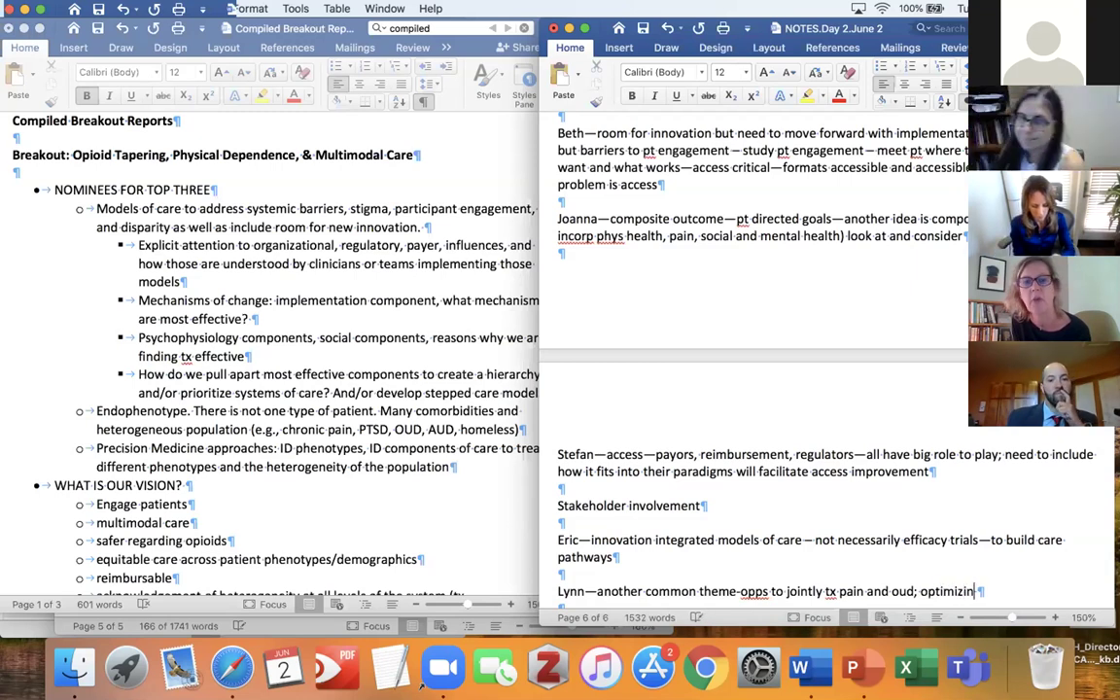
pyautogui.write('g bup')
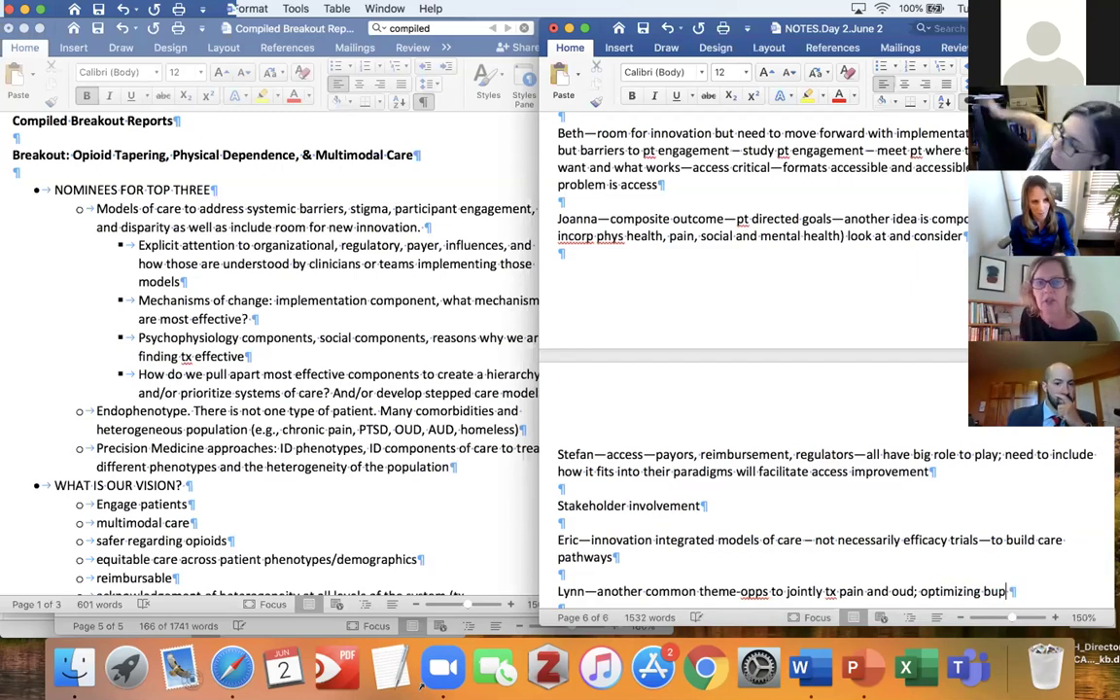
pyautogui.write('renor')
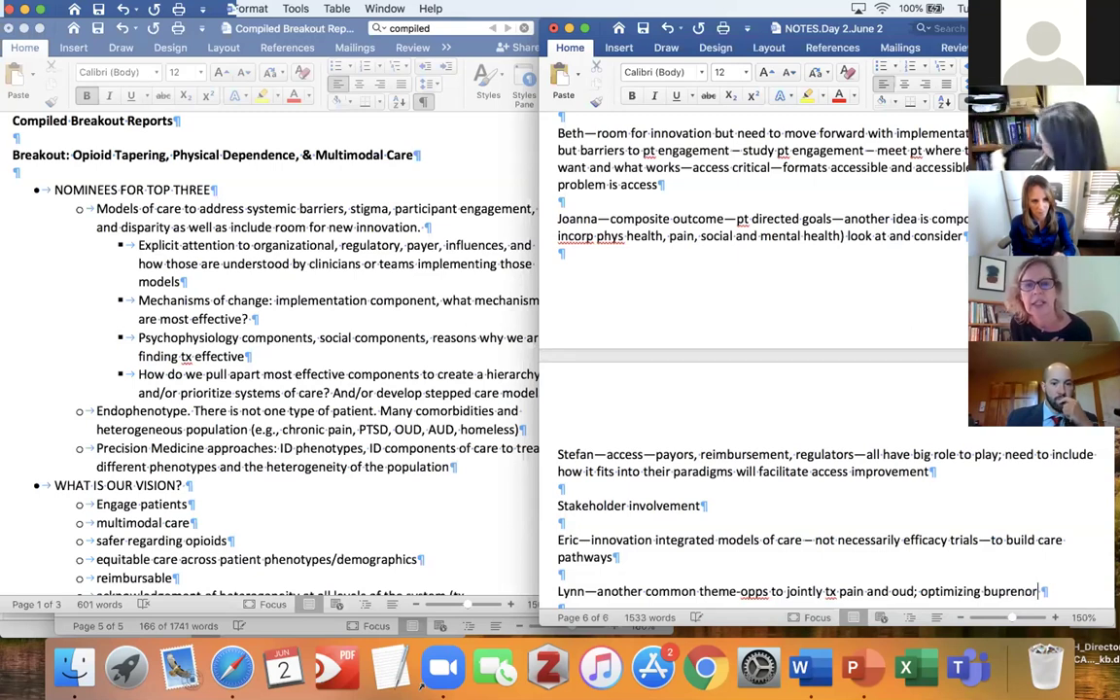
pyautogui.write('phine fo')
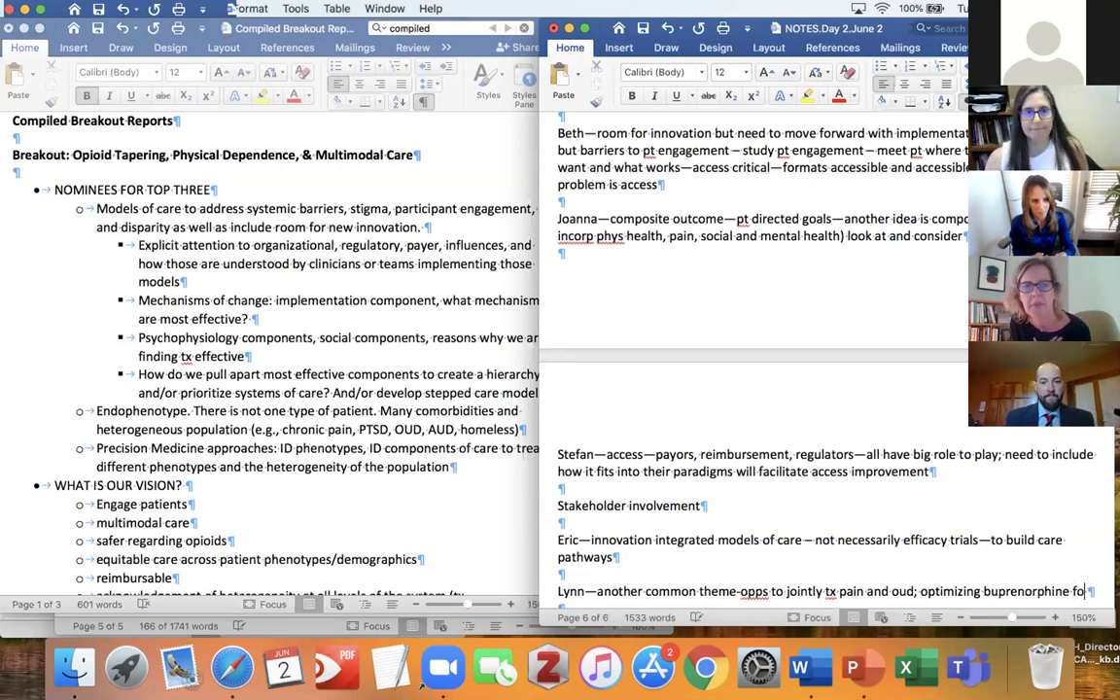
pyautogui.write('r pain—')
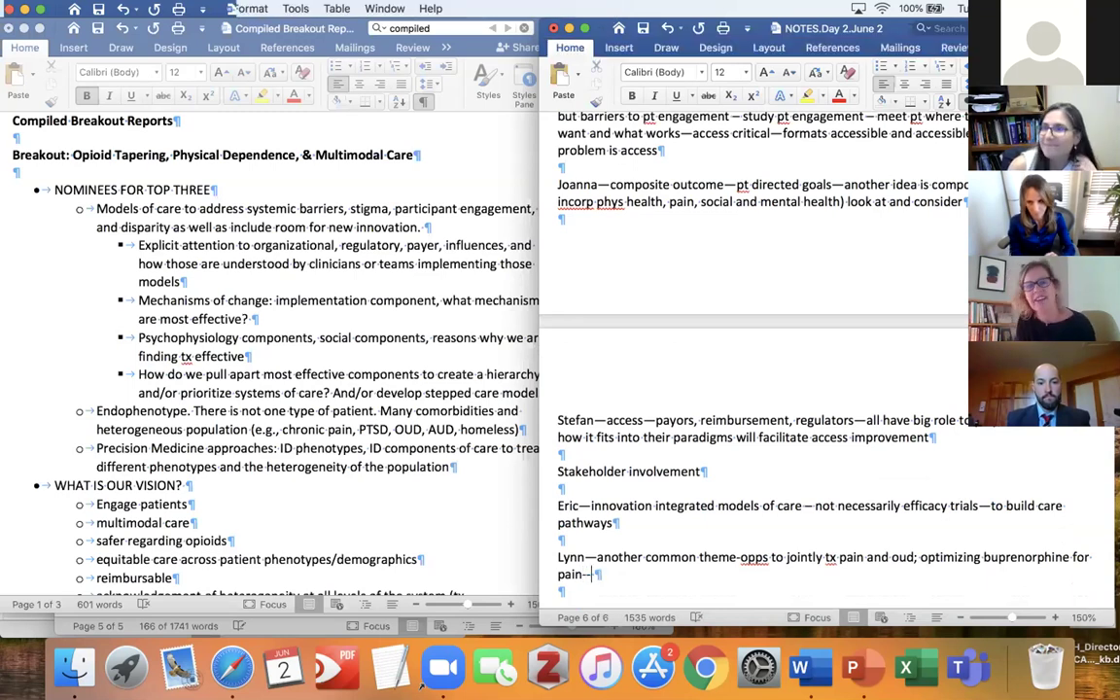
pyautogui.press('Return')
pyautogui.press('Return')
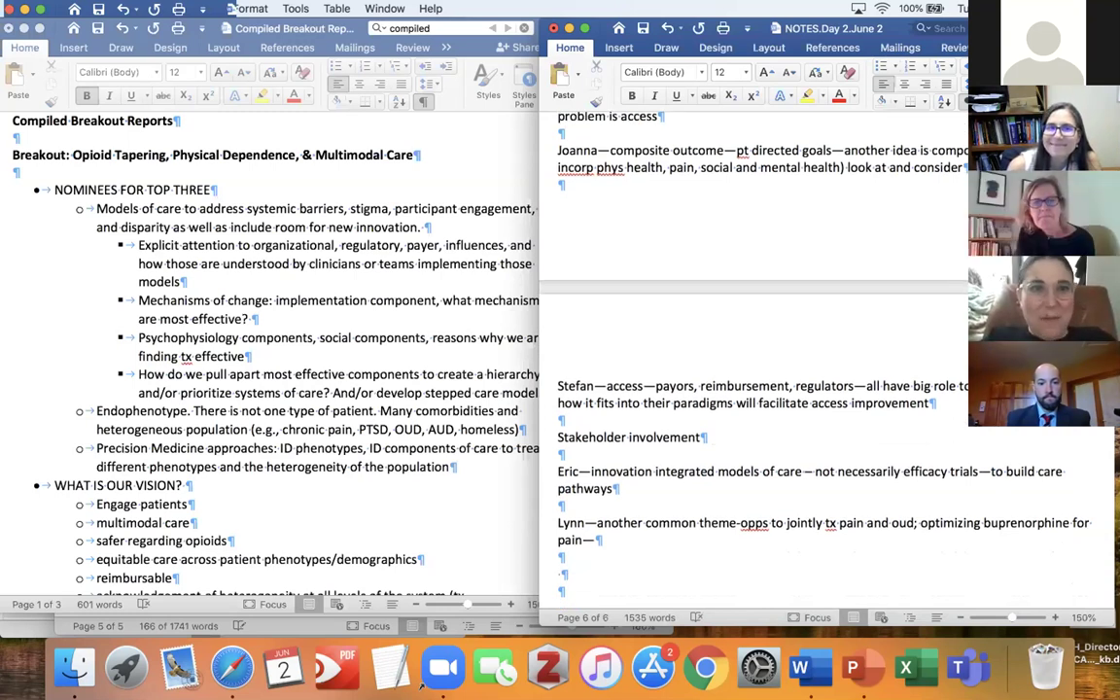
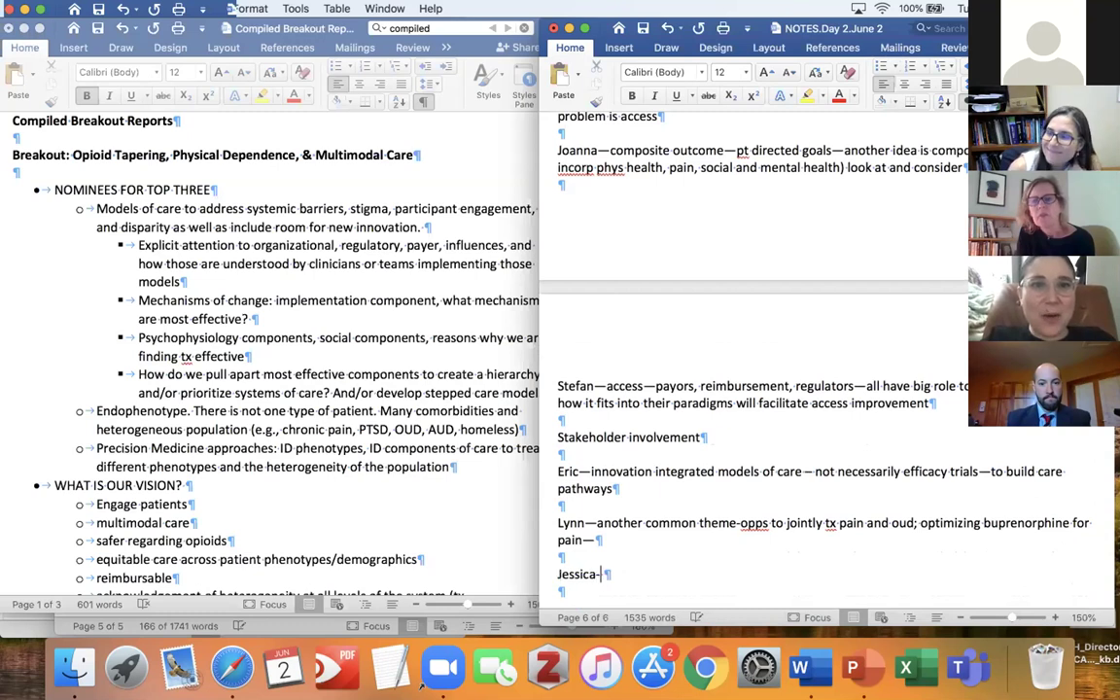
# Add a participant's note that bup suits primary care providers, correcting 'wll' to 'well'.
pyautogui.write('-yes, ')
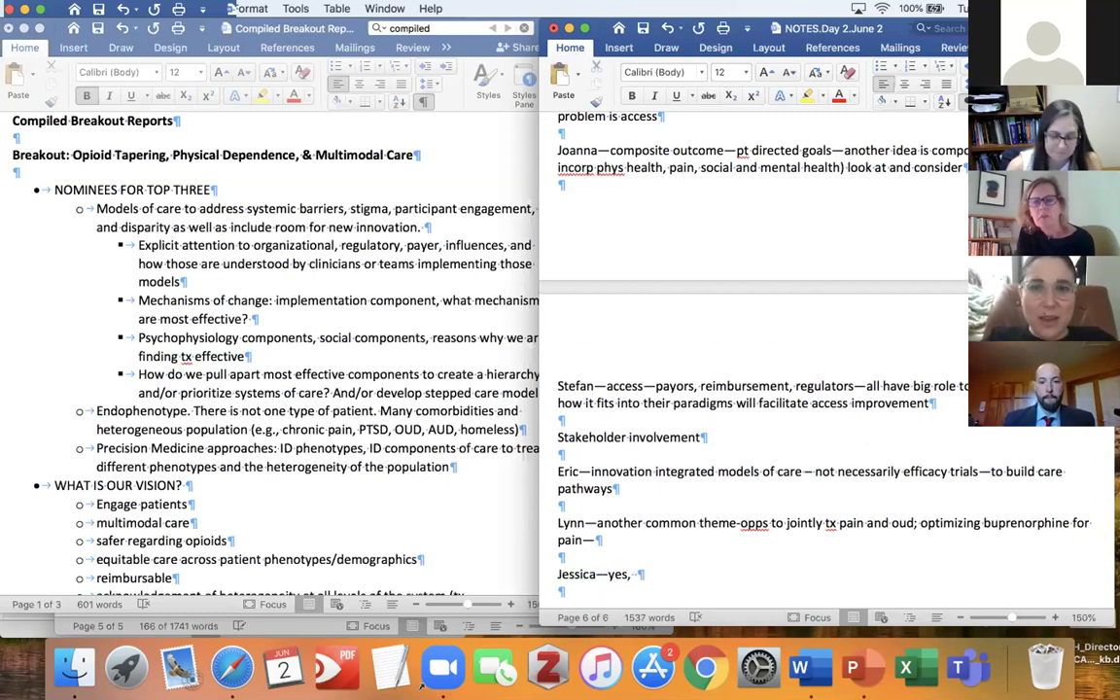
pyautogui.write('big ')
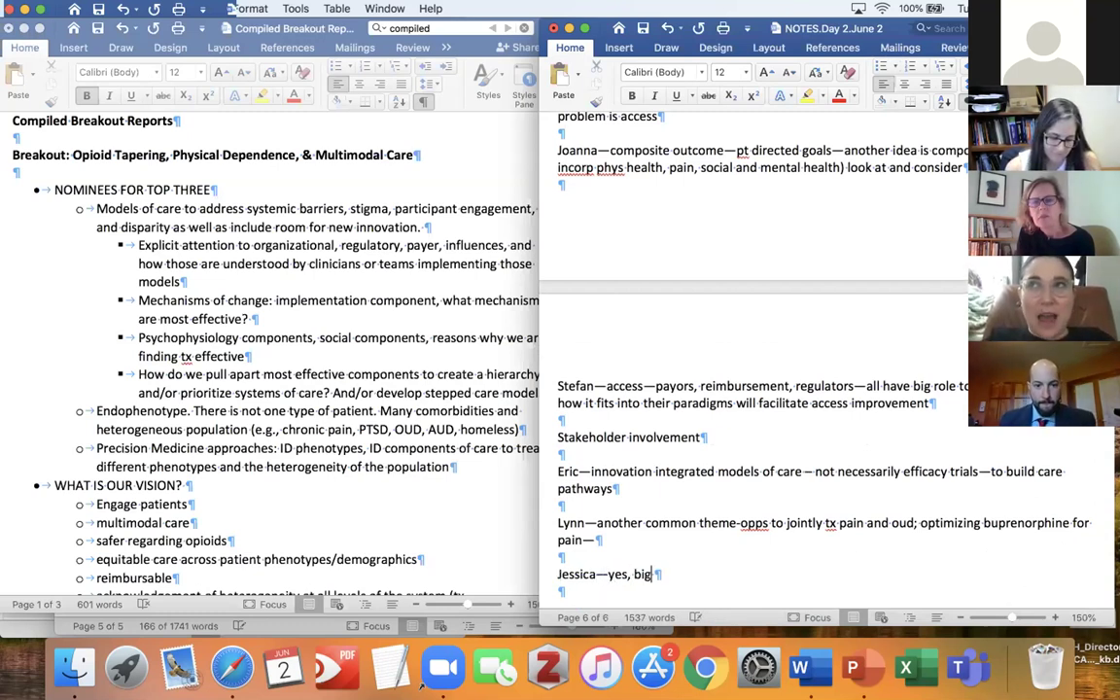
pyautogui.write('Q is how ')
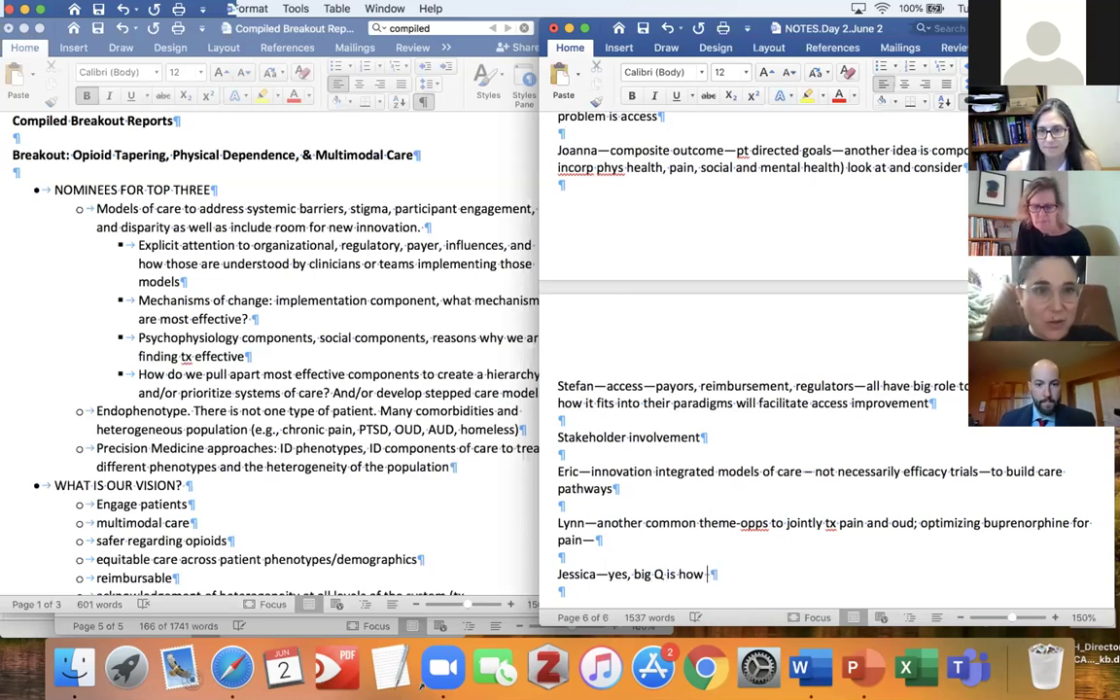
pyautogui.write('we provide care to ')
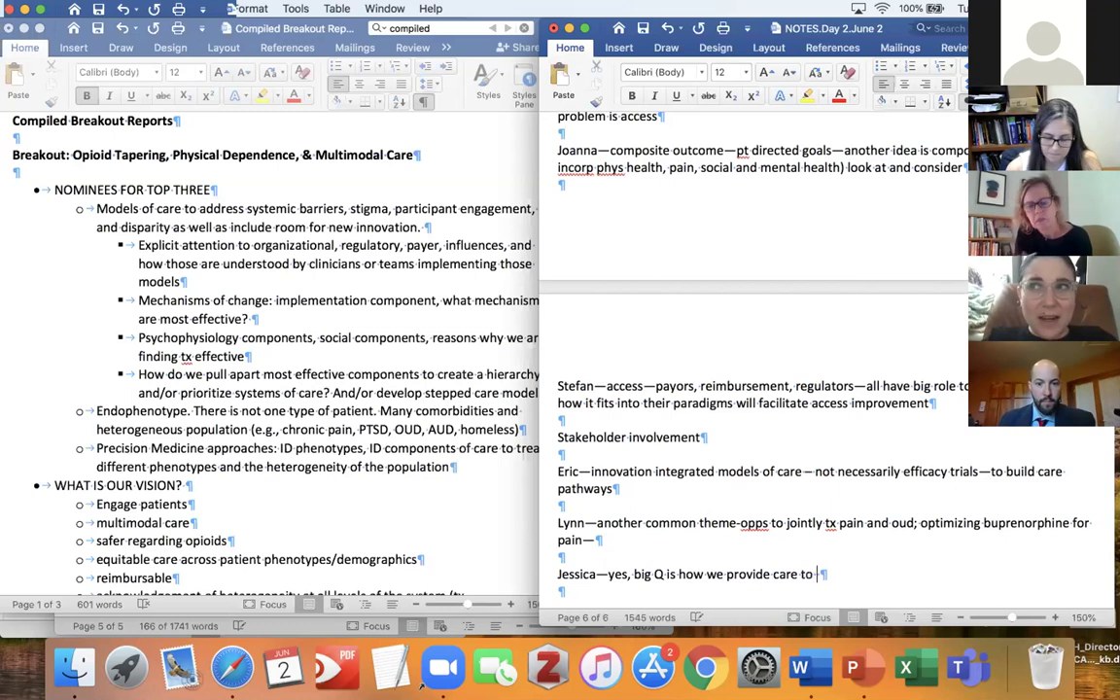
pyautogui.write('cp/o')
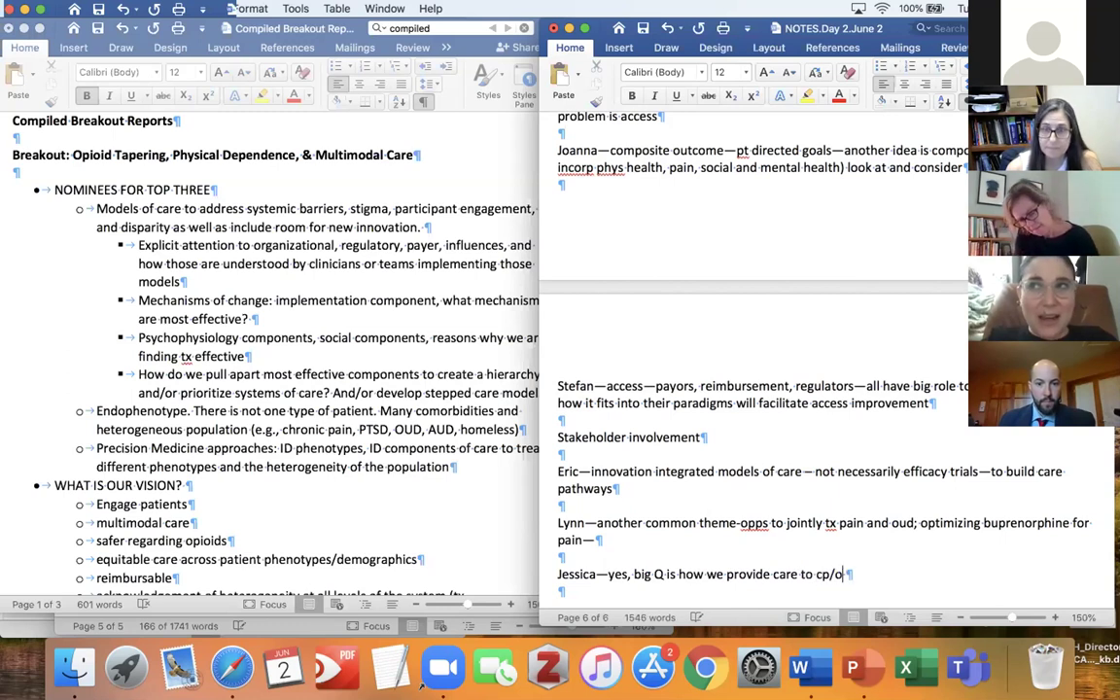
pyautogui.write('ud pts and ')
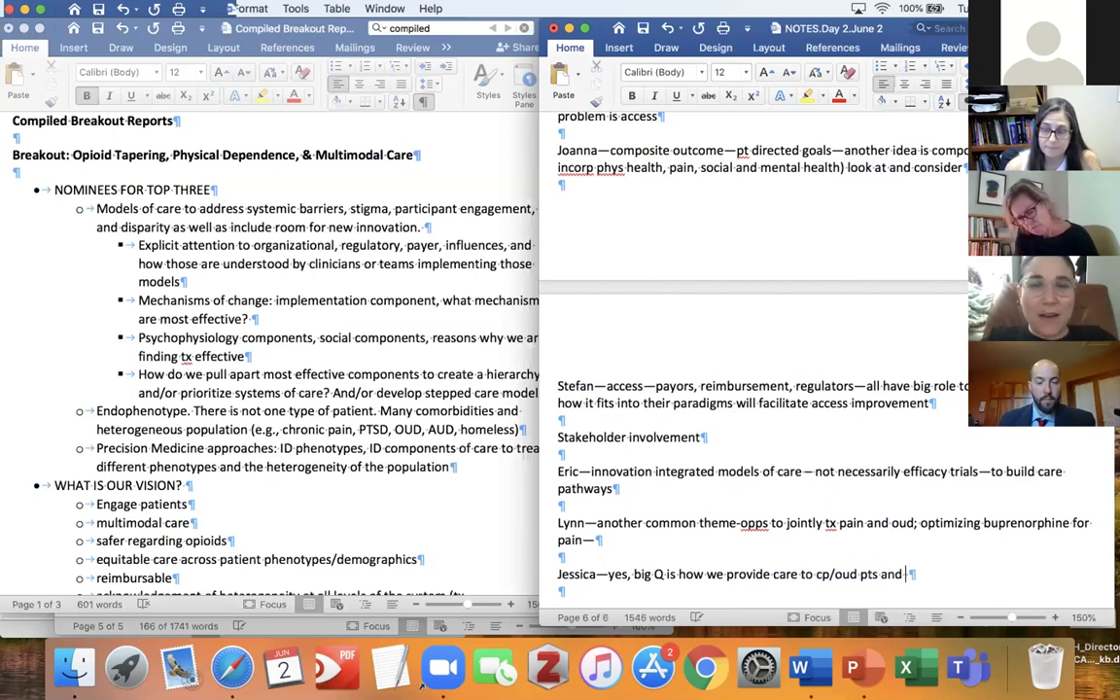
pyautogui.write('where care')
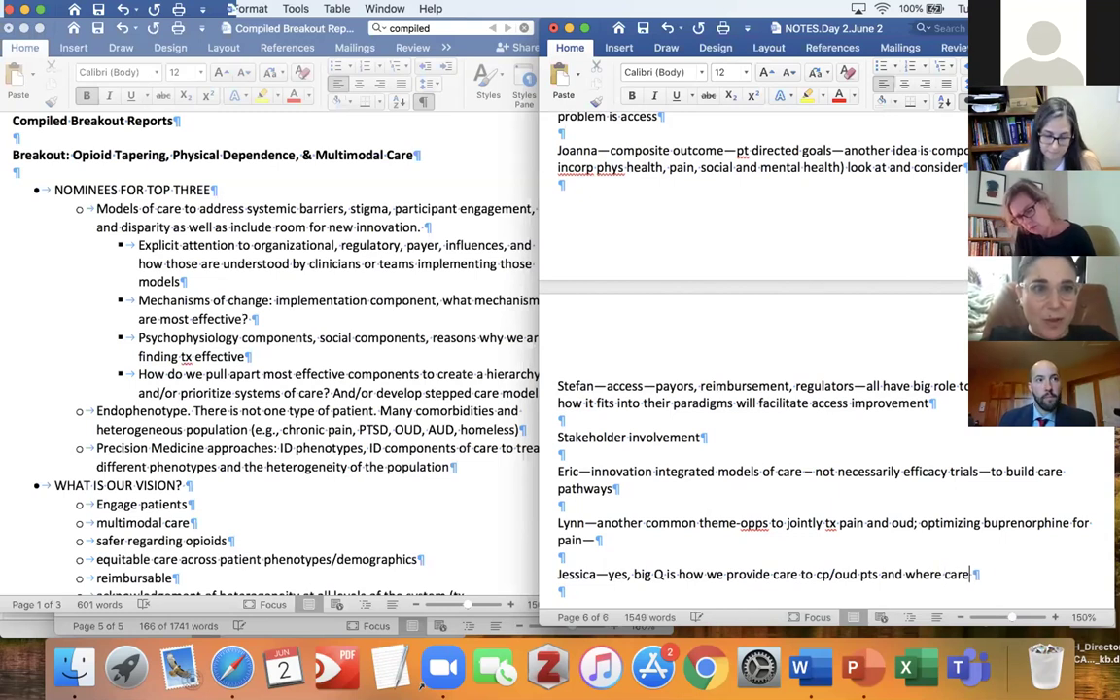
pyautogui.write(' is provided')
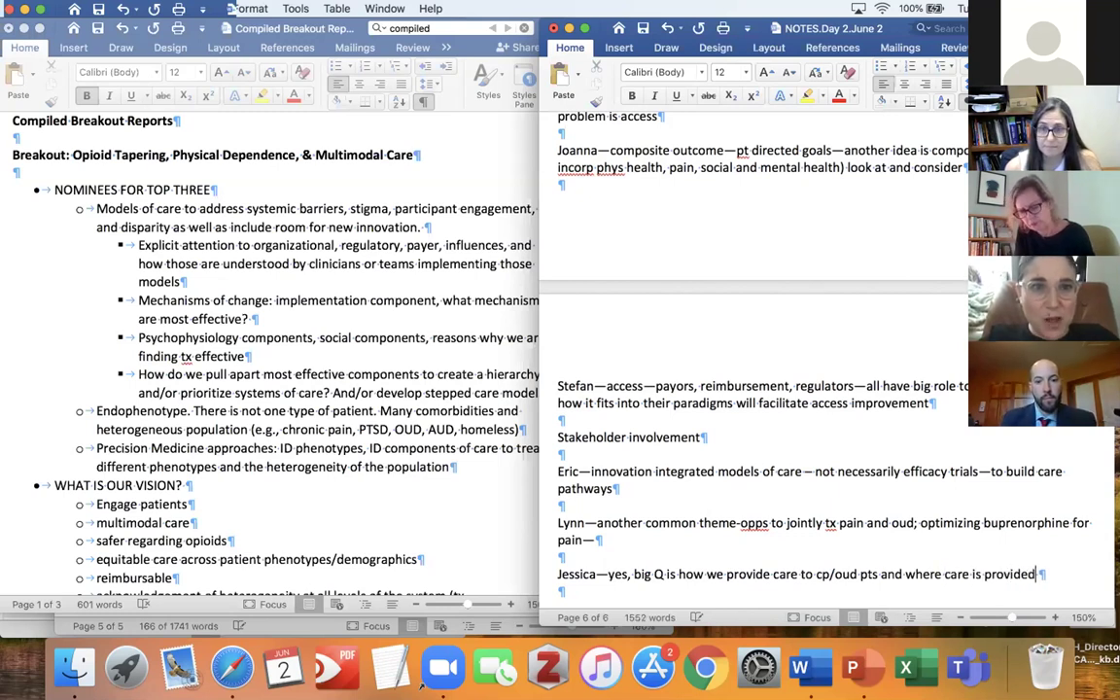
pyautogui.write('; bup ne')
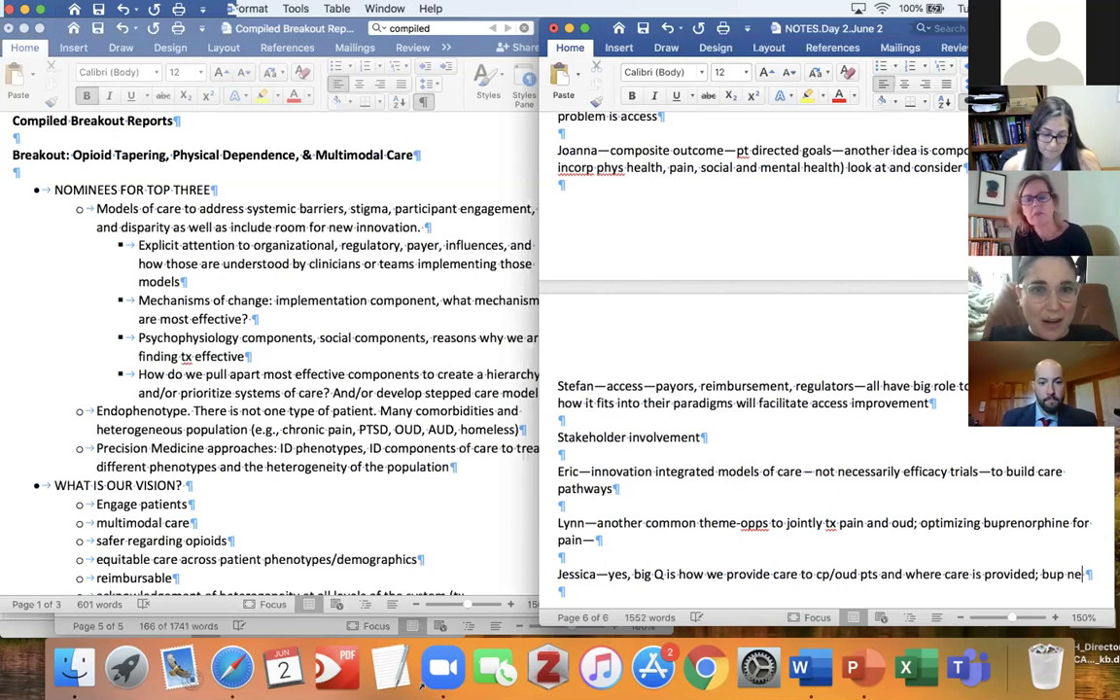
pyautogui.write('eds to be in to')
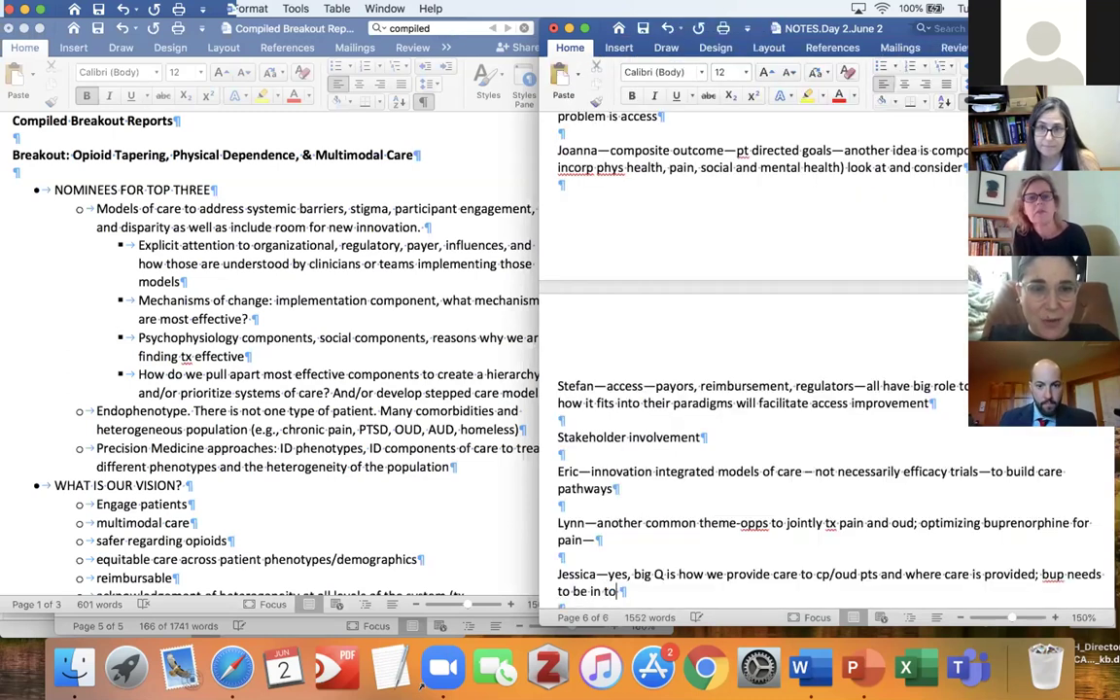
pyautogui.write('olbo')
pyautogui.write('priamry ')
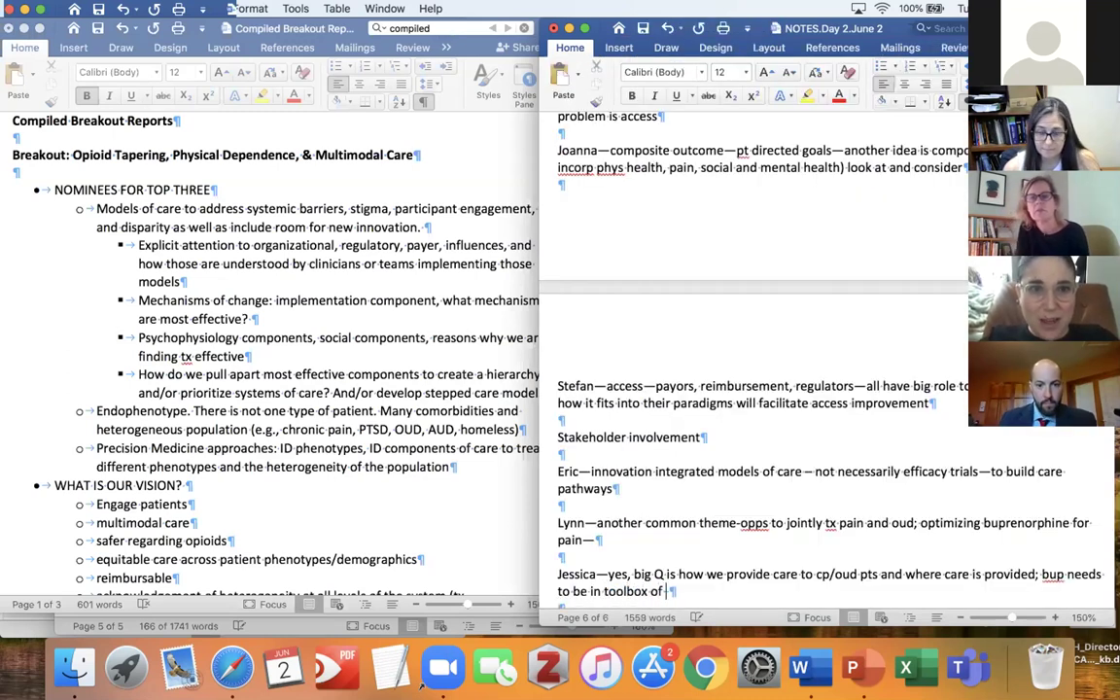
pyautogui.write('care pro')
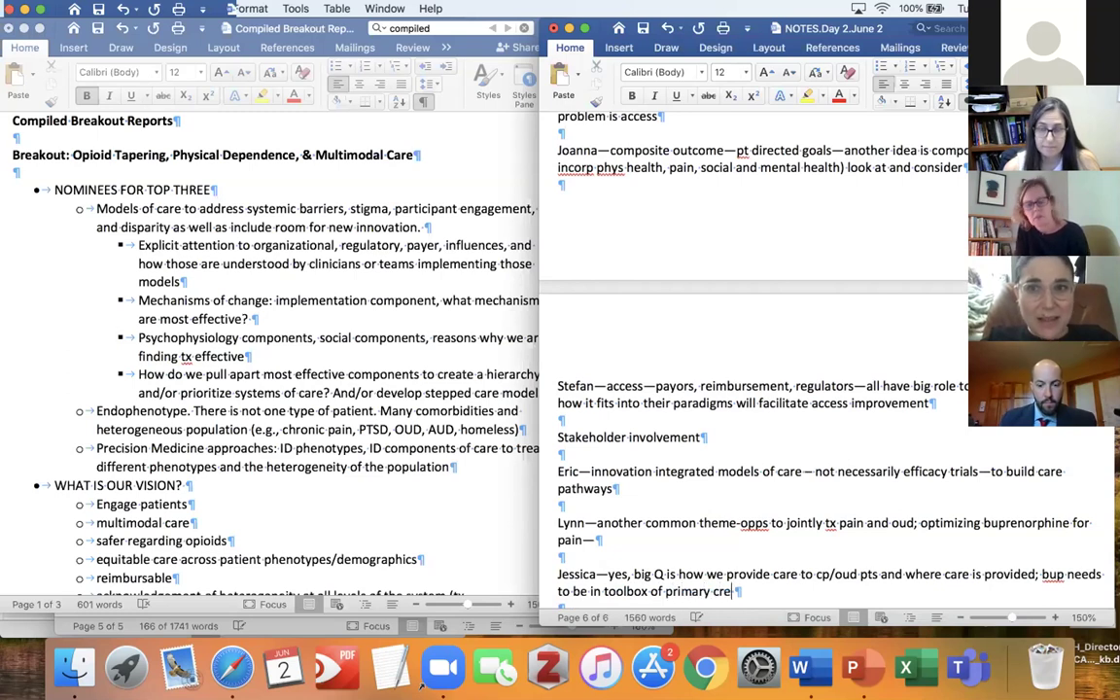
pyautogui.write('viders; ')
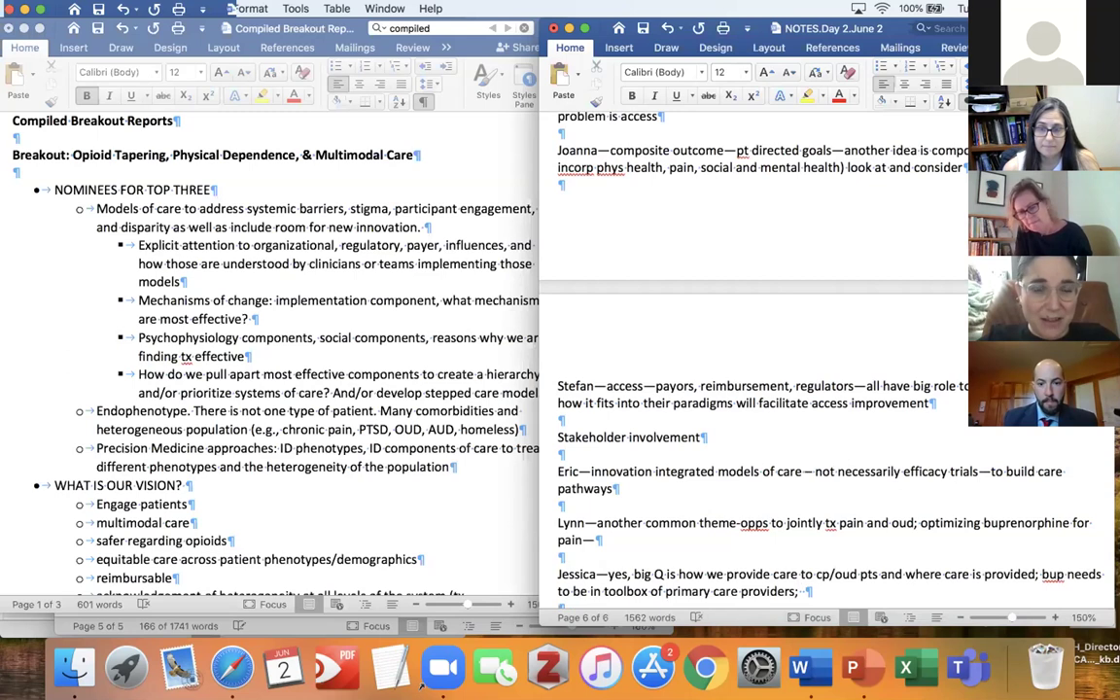
pyautogui.write('might work wll there')
pyautogui.press('Left')
pyautogui.press('Left')
pyautogui.press('Left')
pyautogui.press('Left')
pyautogui.press('Left')
pyautogui.press('Left')
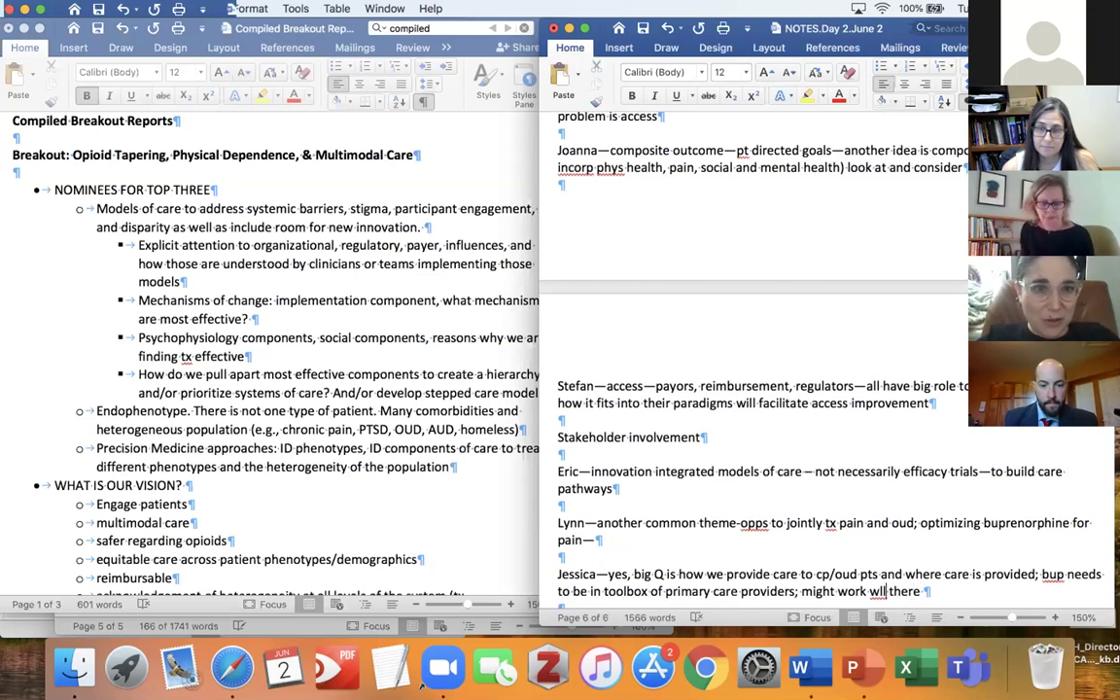
pyautogui.write('e')
pyautogui.press('Right')
pyautogui.press('Right')
pyautogui.press('Right')
pyautogui.press('Right')
pyautogui.press('Right')
pyautogui.press('Right')
pyautogui.press('Right')
pyautogui.press('Right')
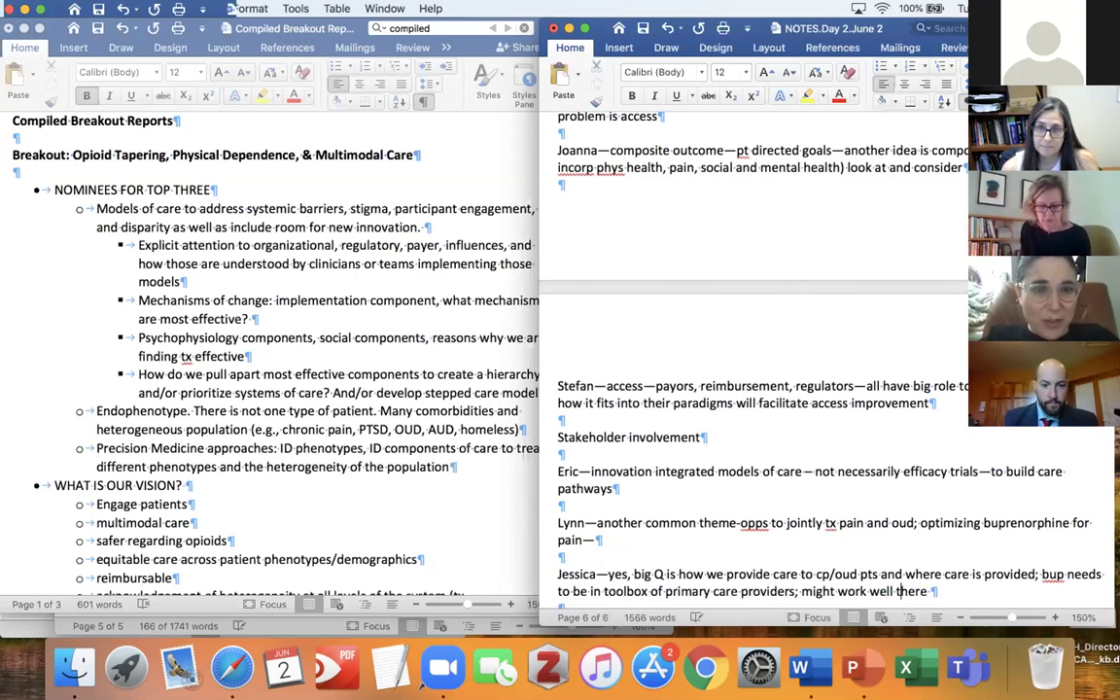
pyautogui.write(';')
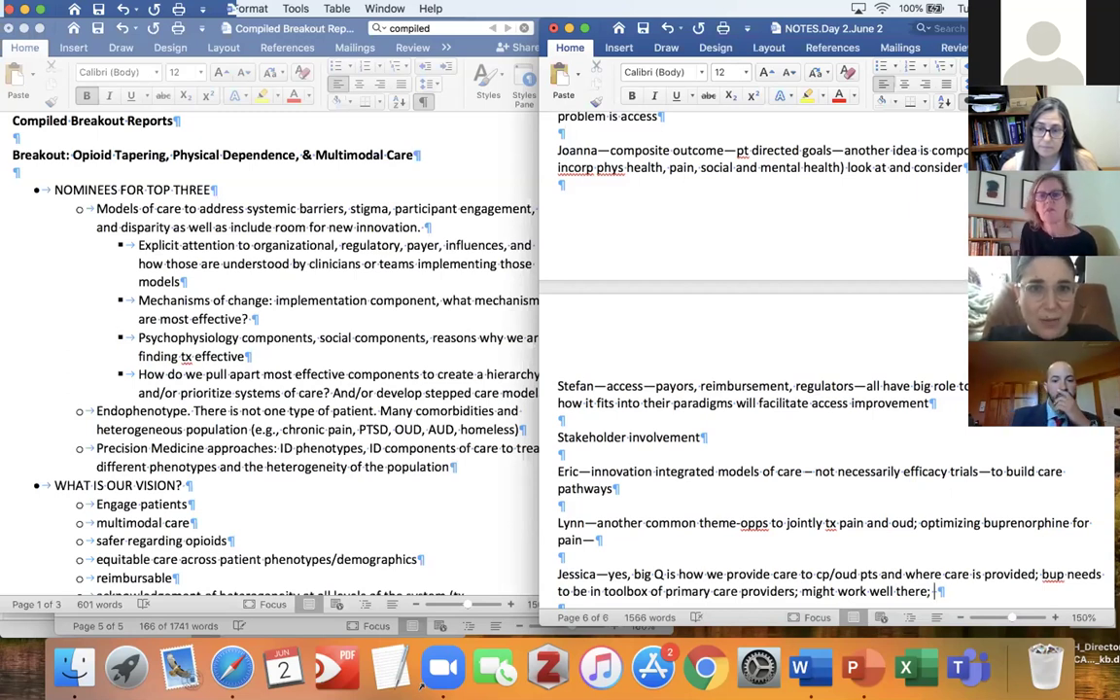
pyautogui.press('Return')
pyautogui.press('Return')
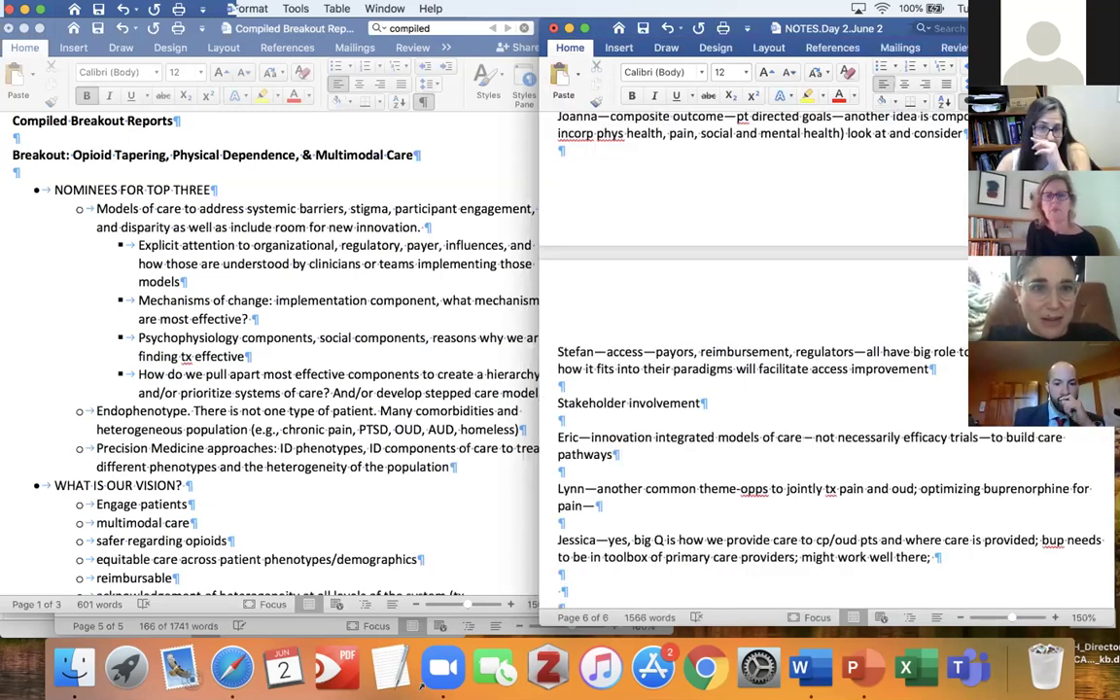
pyautogui.press('Down')
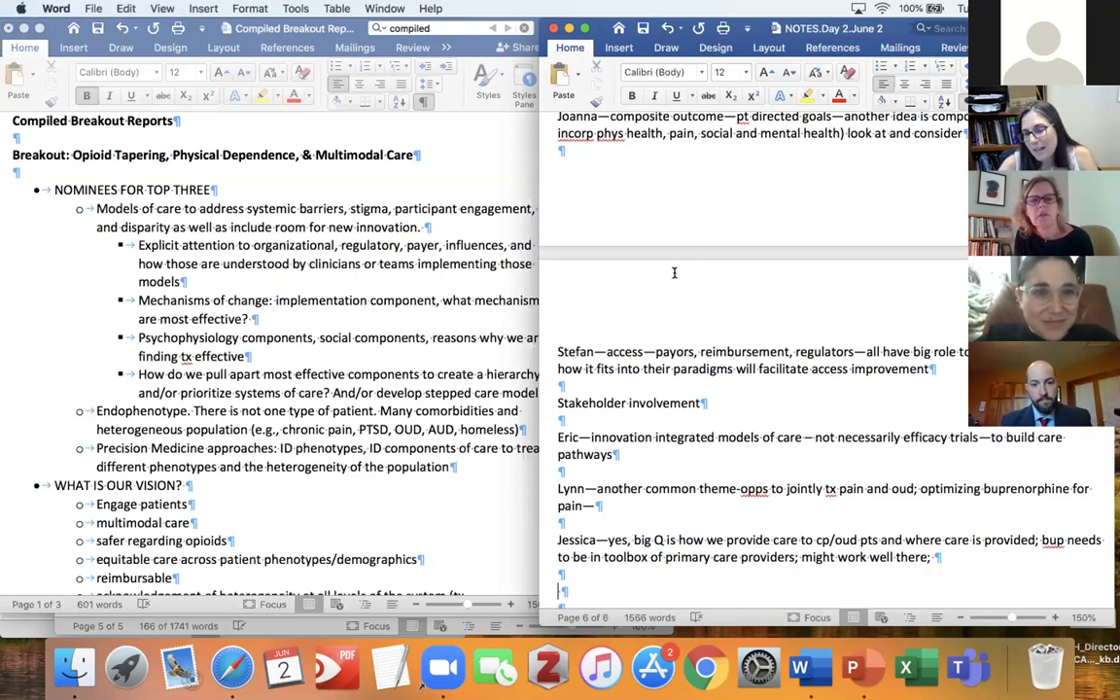
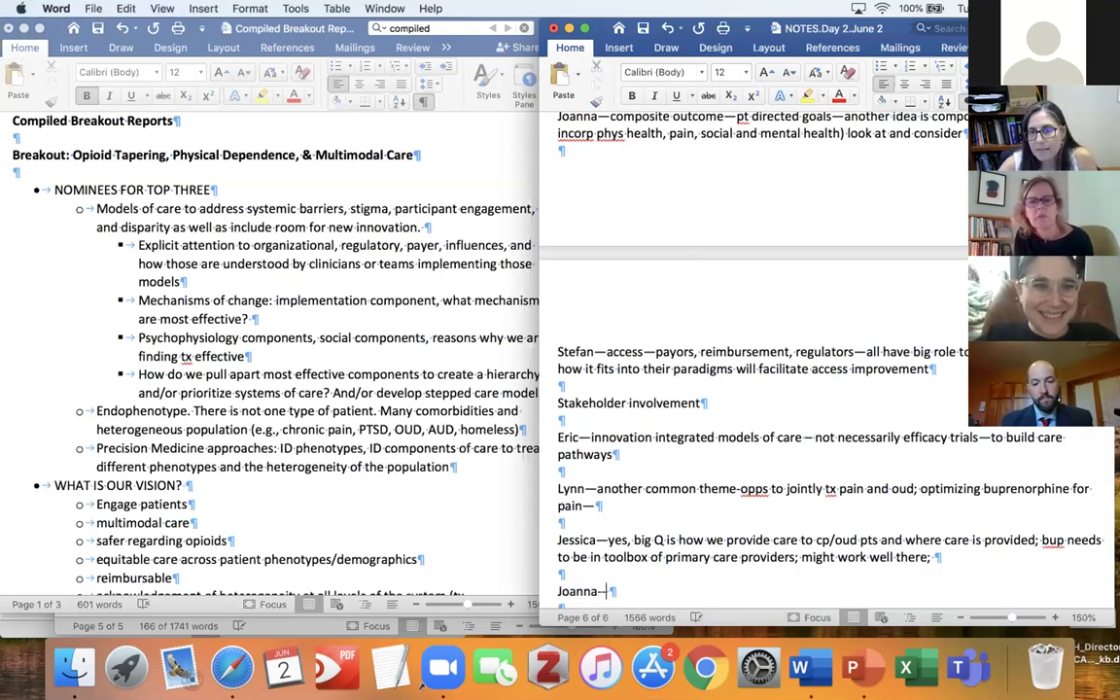
# Type a participant's note: context important; bup formulations and dosing for pain versus OUD.
pyautogui.write('context imp')
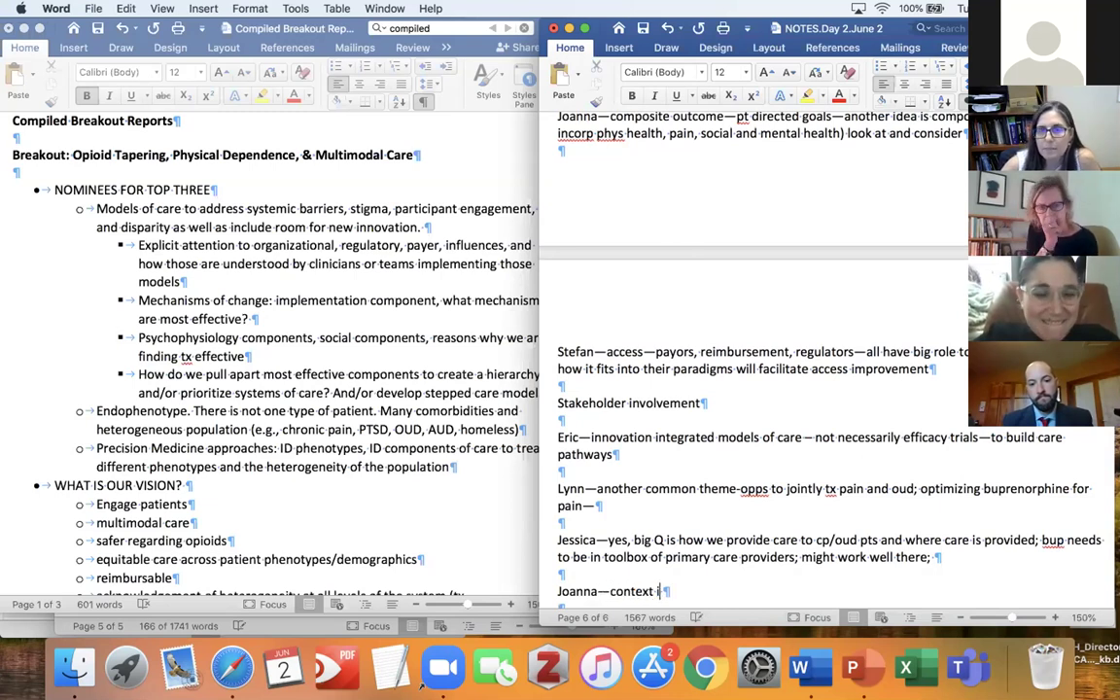
pyautogui.write('ortant; and bup for cp')
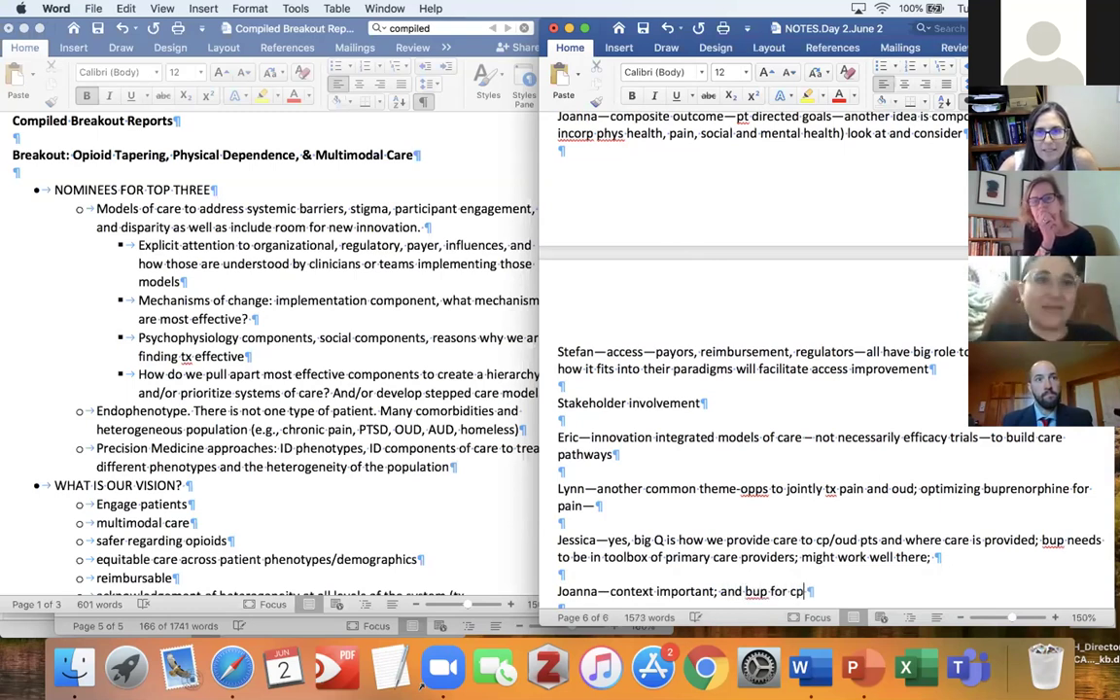
pyautogui.write('—fo')
pyautogui.write('rmulations and doing')
pyautogui.press('BackSpace')
pyautogui.press('BackSpace')
pyautogui.press('BackSpace')
pyautogui.press('BackSpace')
pyautogui.write('sing impt--')
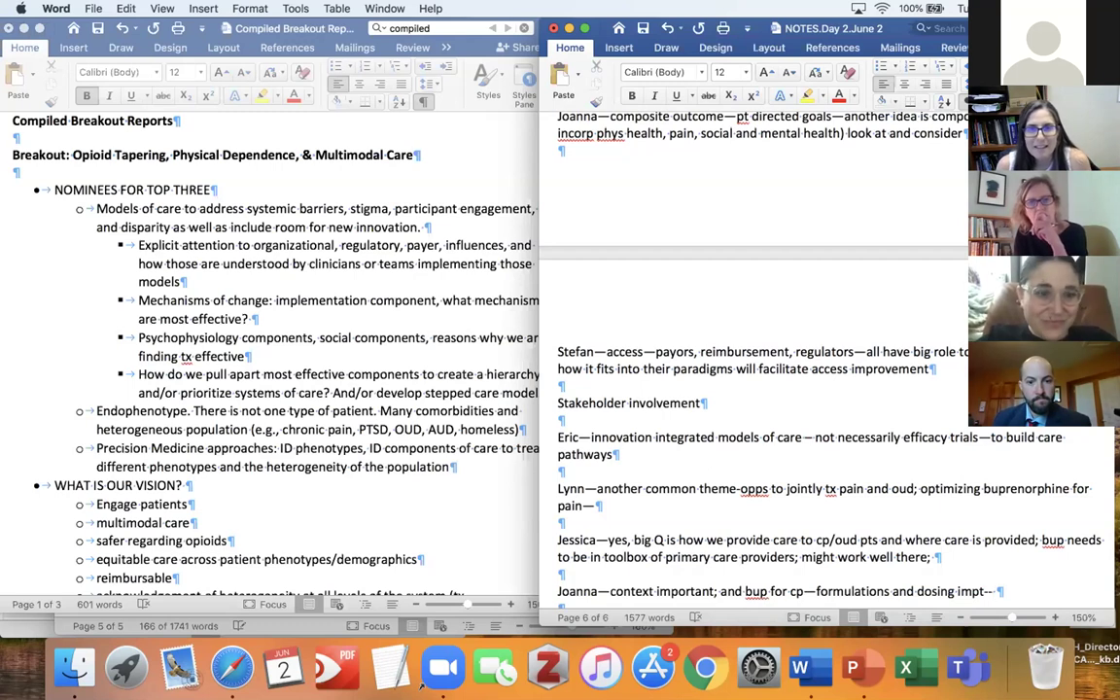
pyautogui.write("doesn't ma")
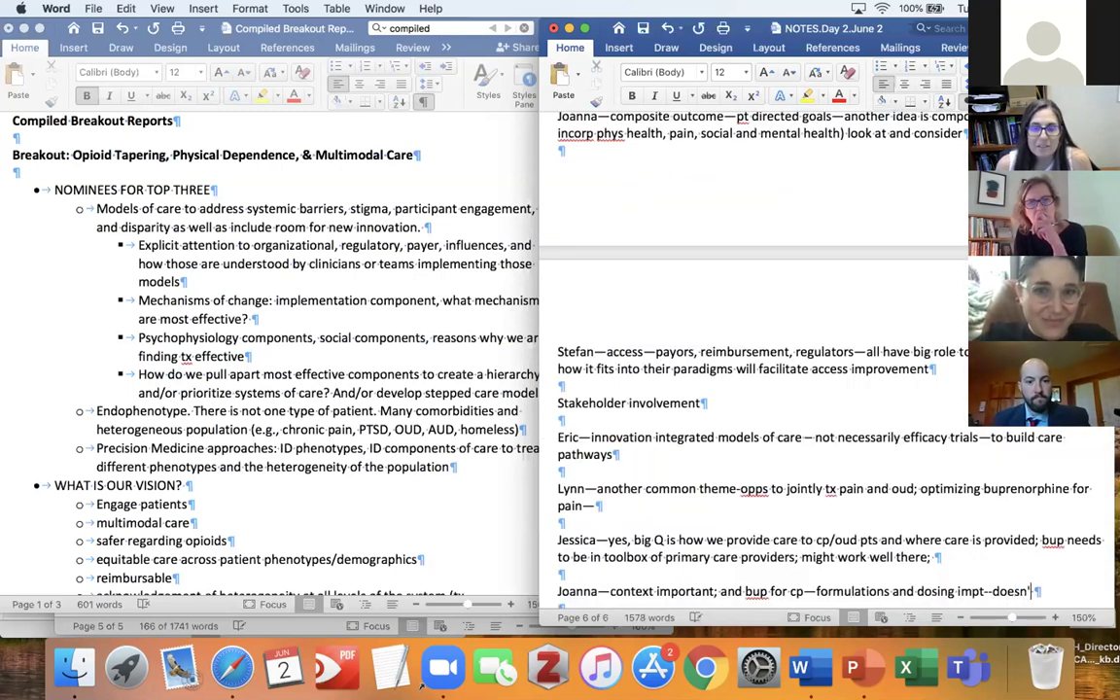
pyautogui.write('ke sense that')
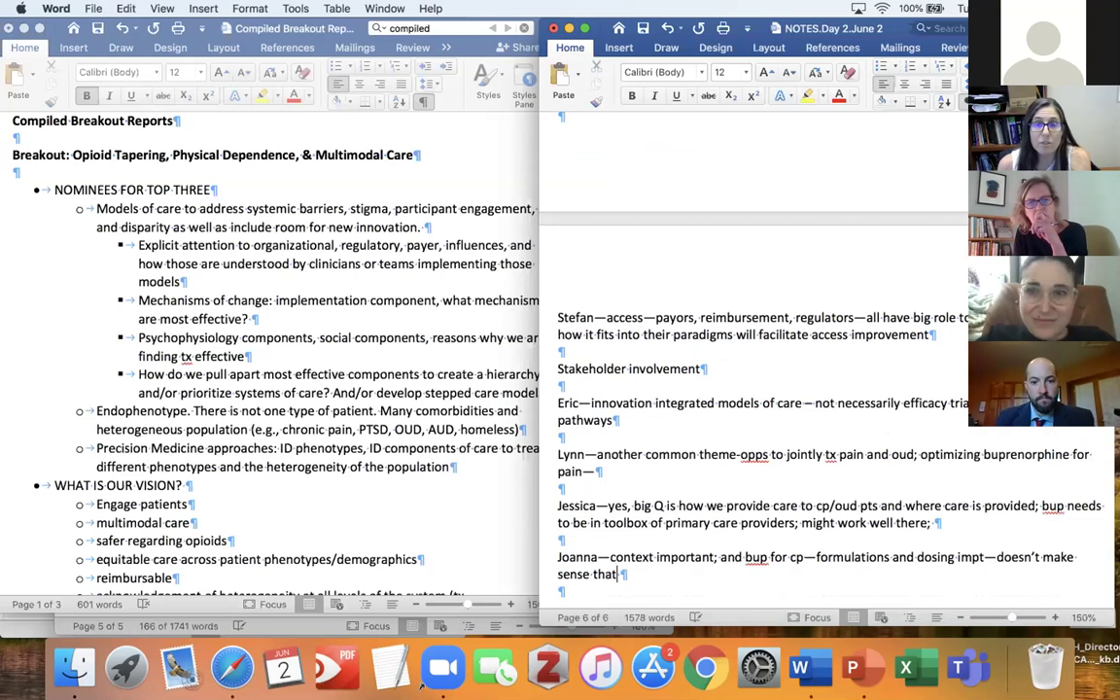
pyautogui.write(" diff't formlat")
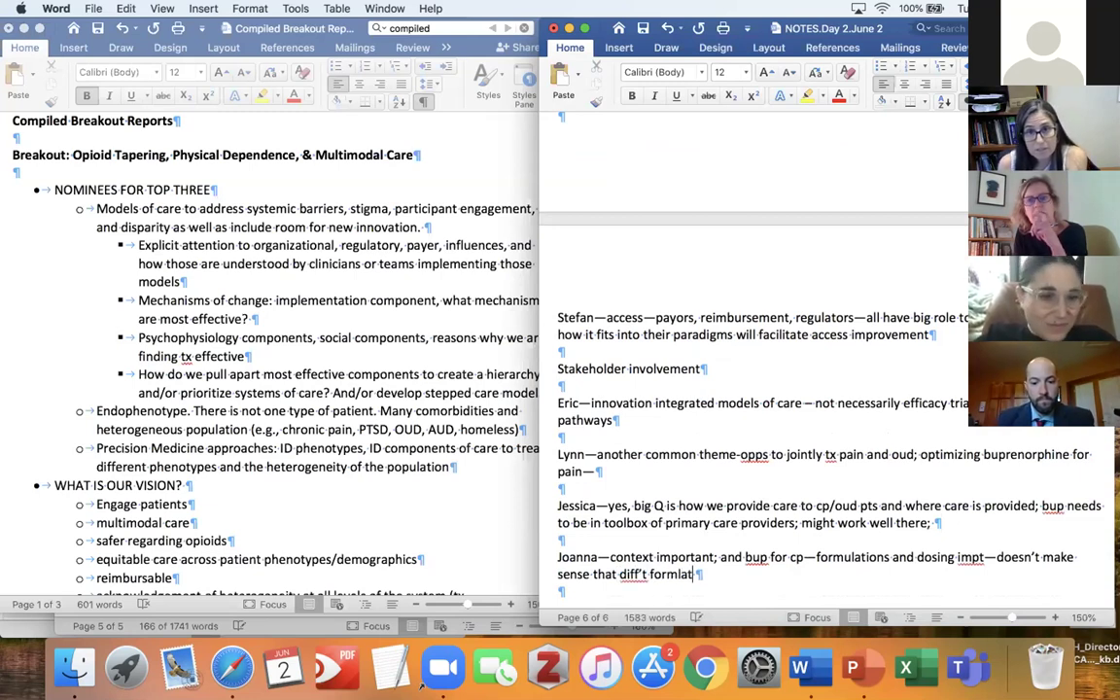
pyautogui.press('BackSpace')
pyautogui.press('BackSpace')
pyautogui.write('ulation an')
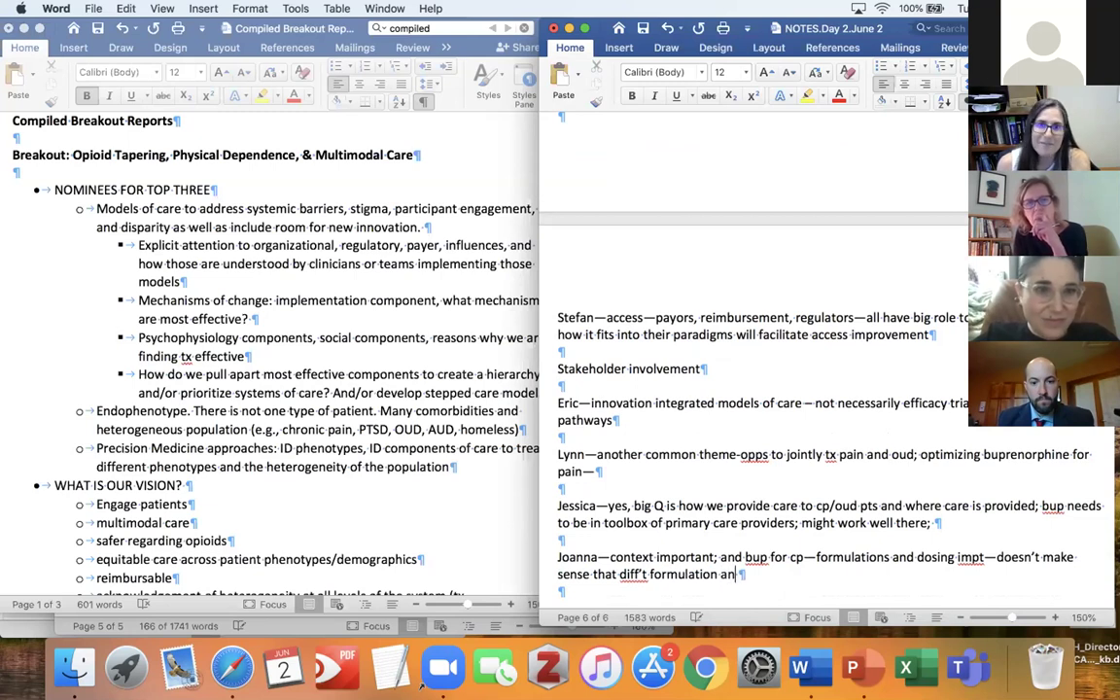
pyautogui.write('d doses for pain')
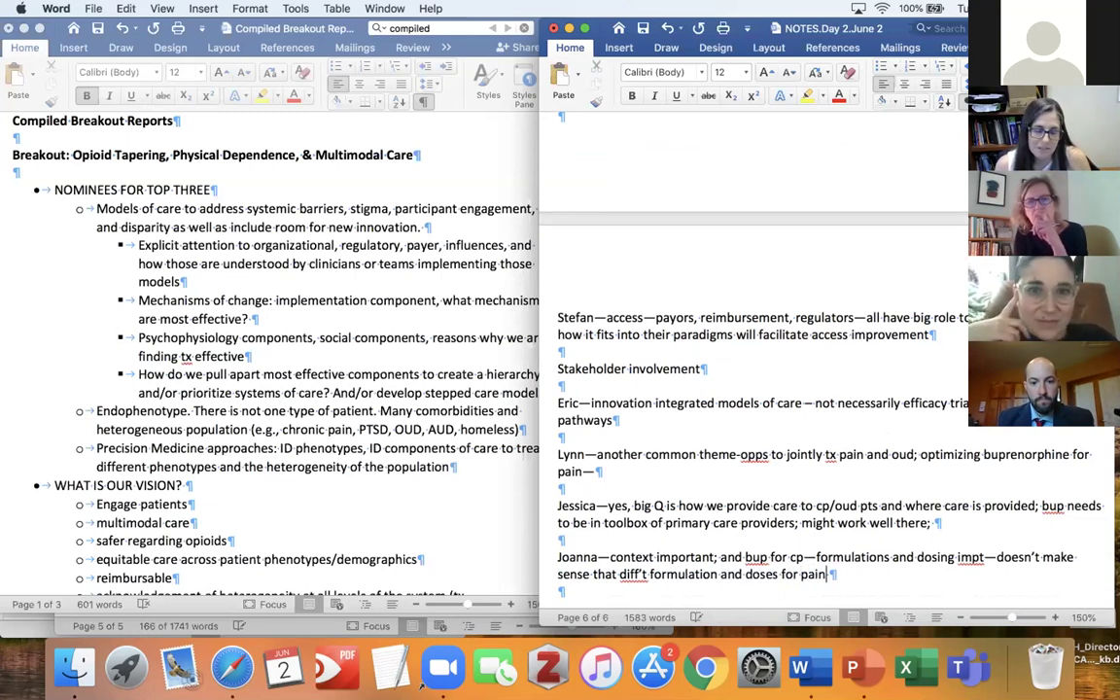
pyautogui.write(' v')
pyautogui.press('BackSpace')
pyautogui.write('and OUD;')
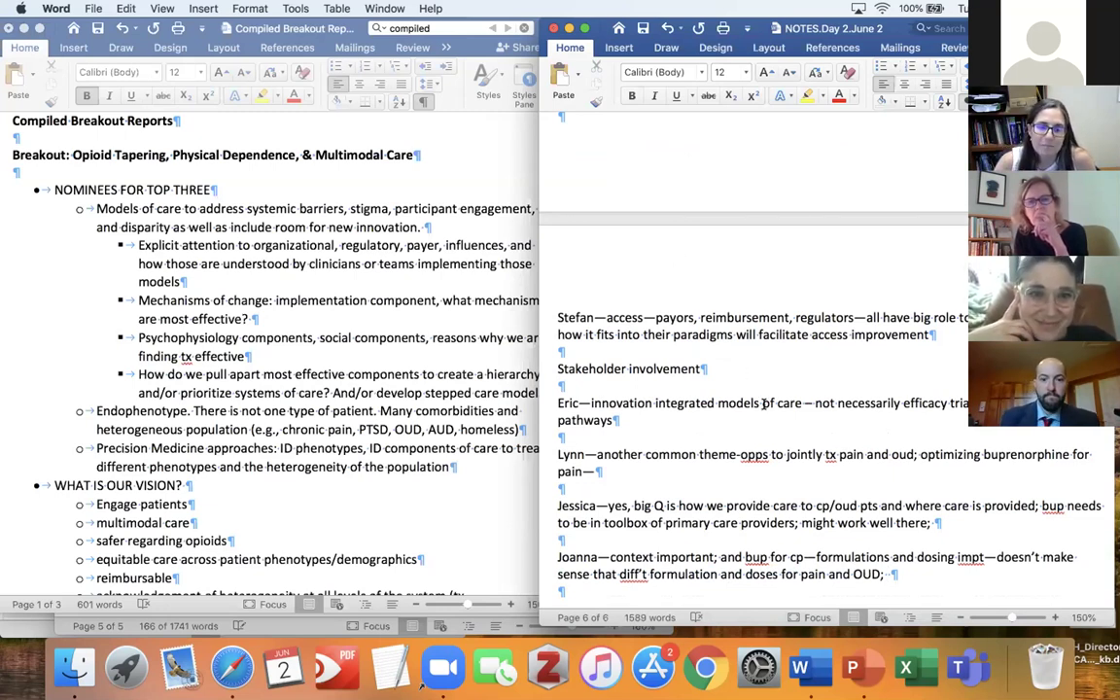
# Extend the note with 'more rational ways to optimize bup delivery pharmacologically and delivery of care'.
pyautogui.click(904, 574)
pyautogui.write('more rational')
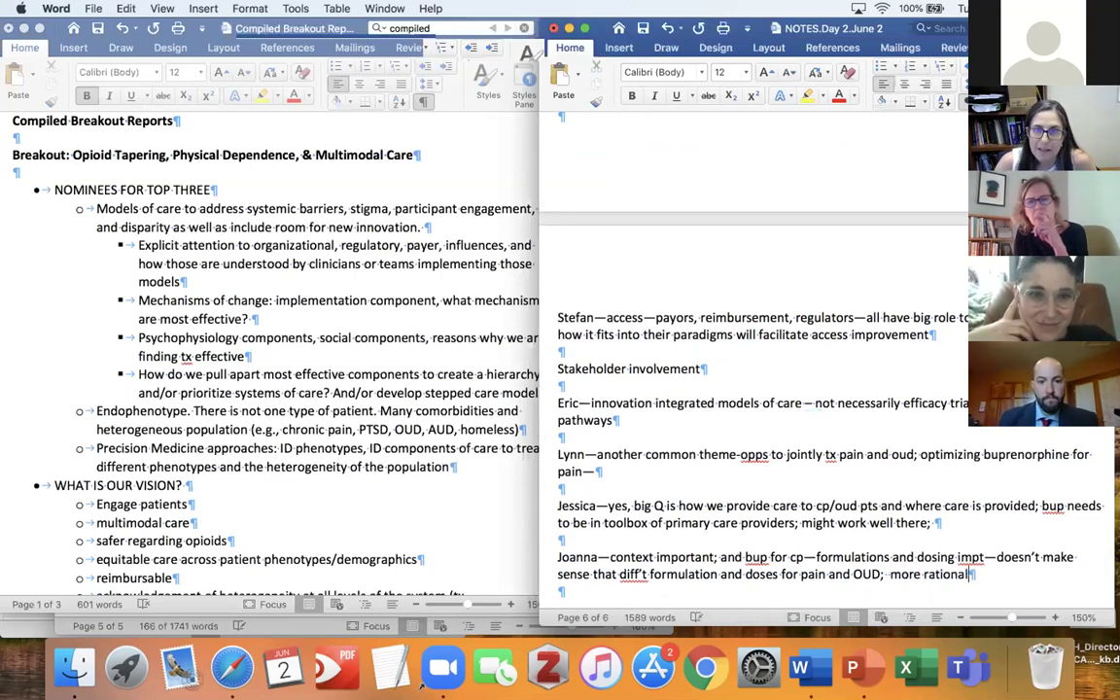
pyautogui.write(' ways to')
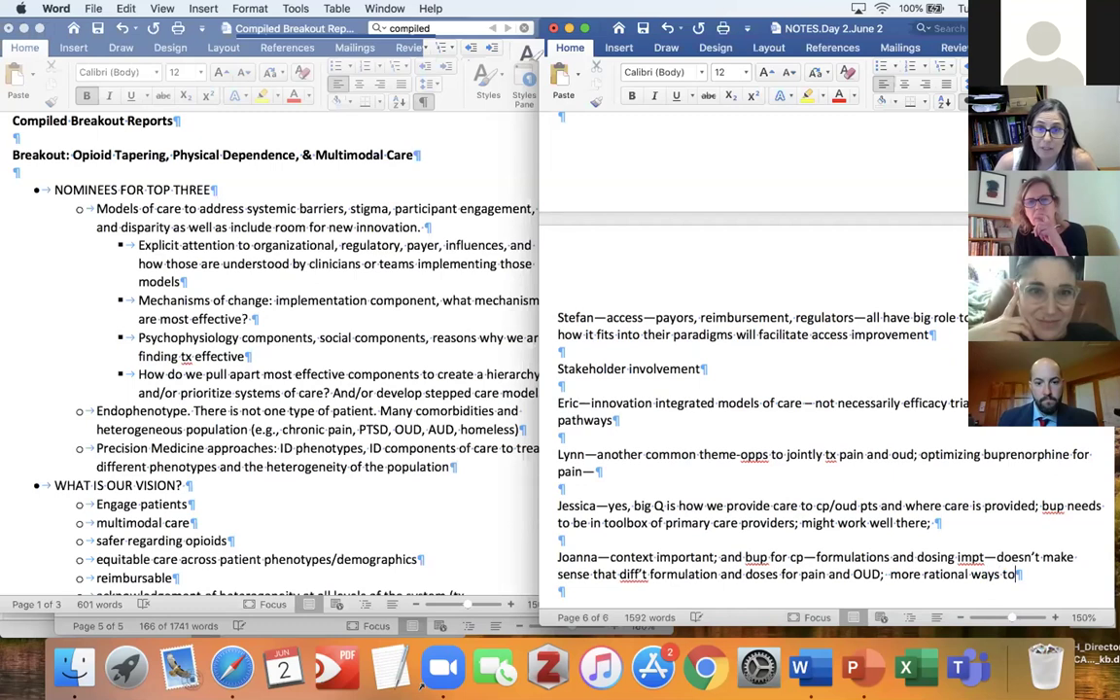
pyautogui.write(' opti')
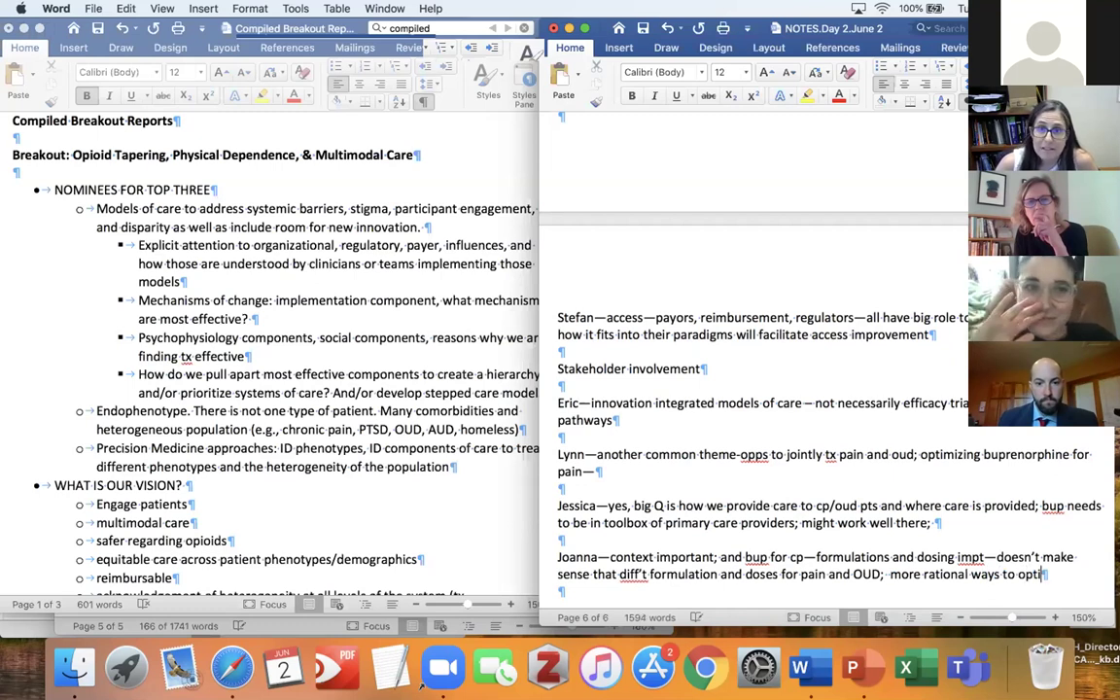
pyautogui.write('mize bup ')
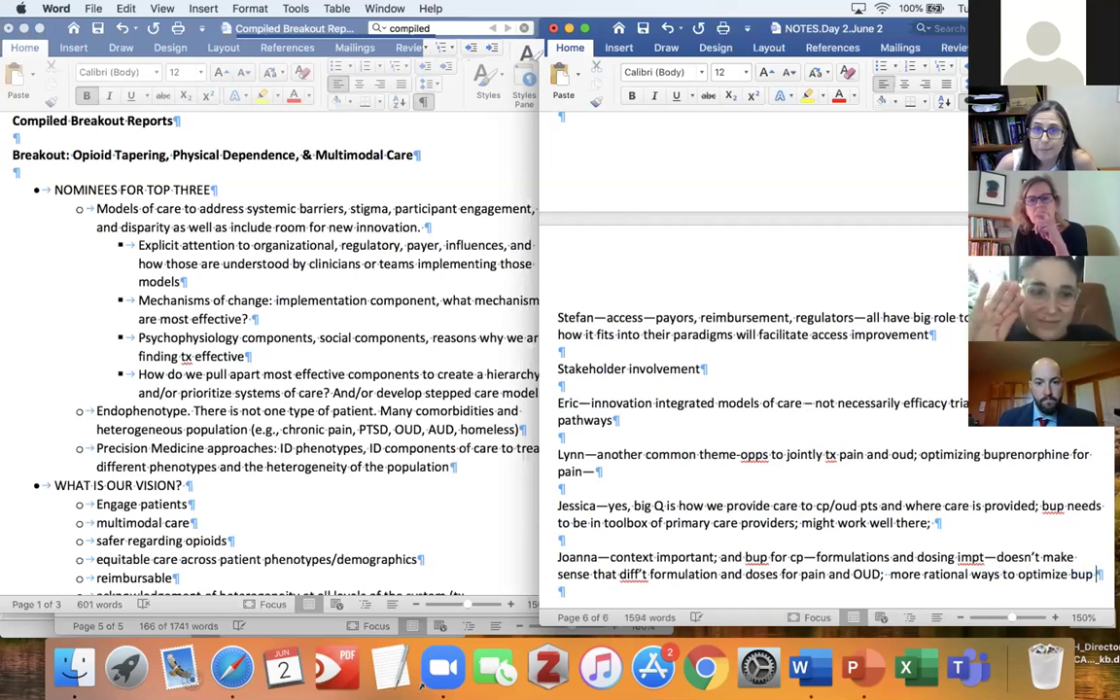
pyautogui.write('delivery')
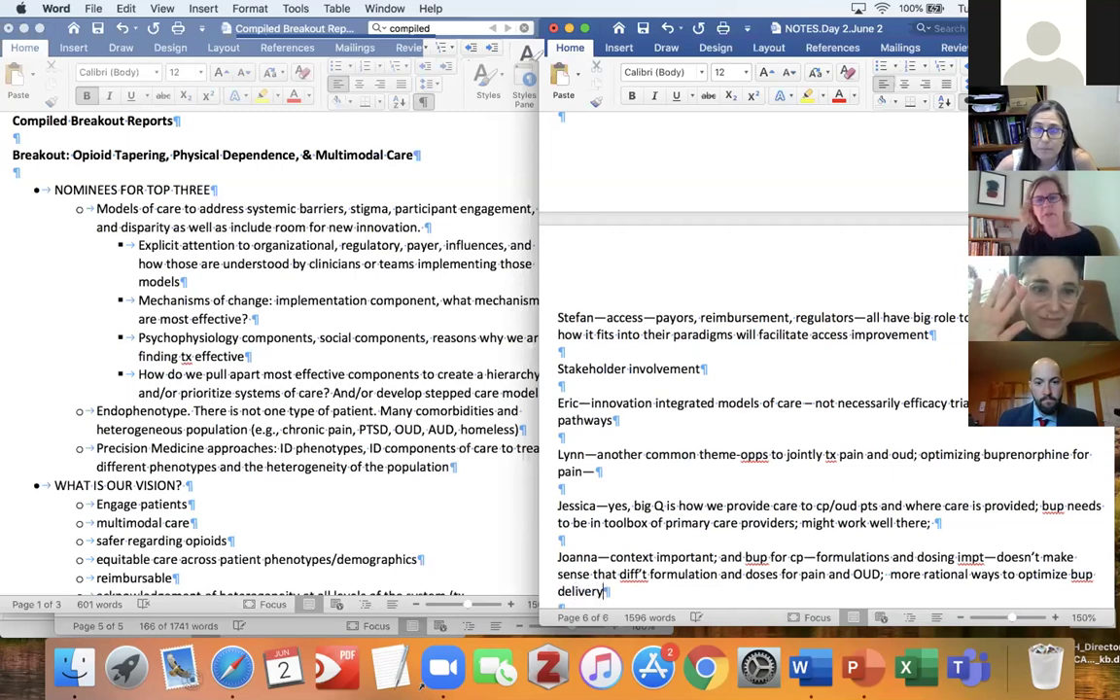
pyautogui.write(' pharmacological')
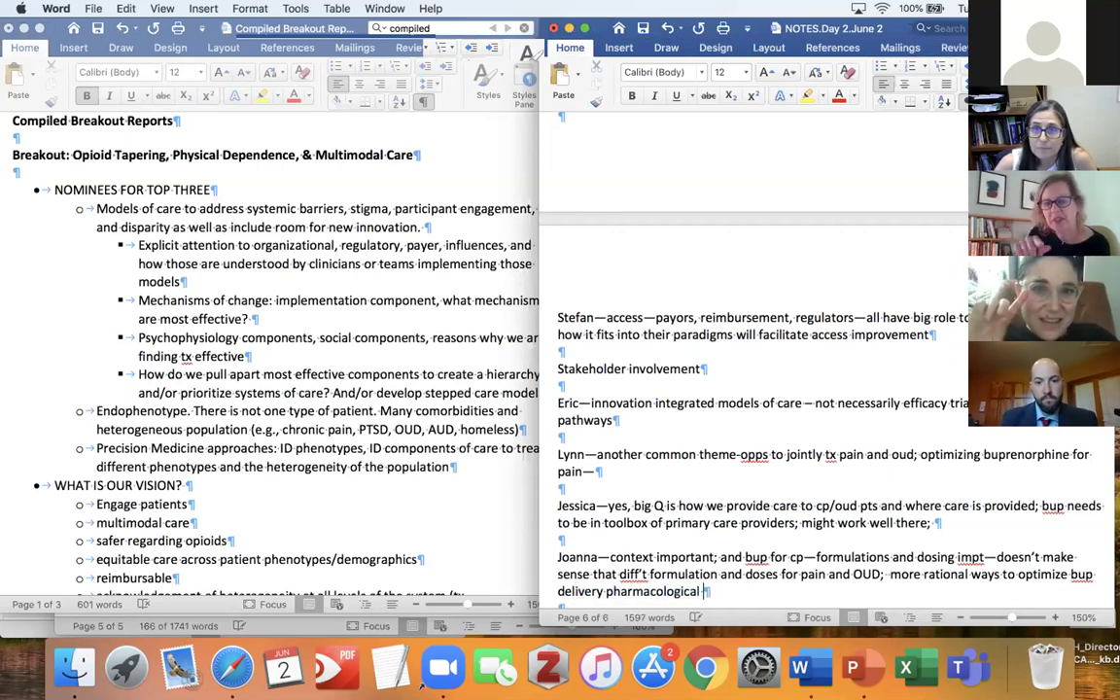
pyautogui.press('BackSpace')
pyautogui.write('ly n')
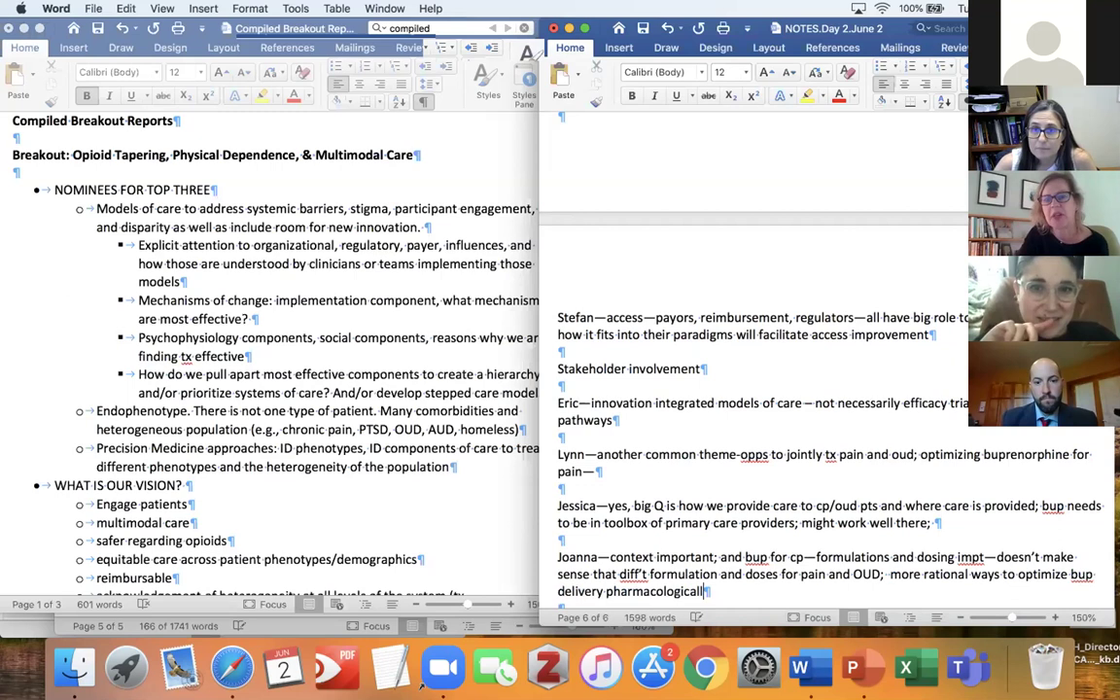
pyautogui.write('nd ')
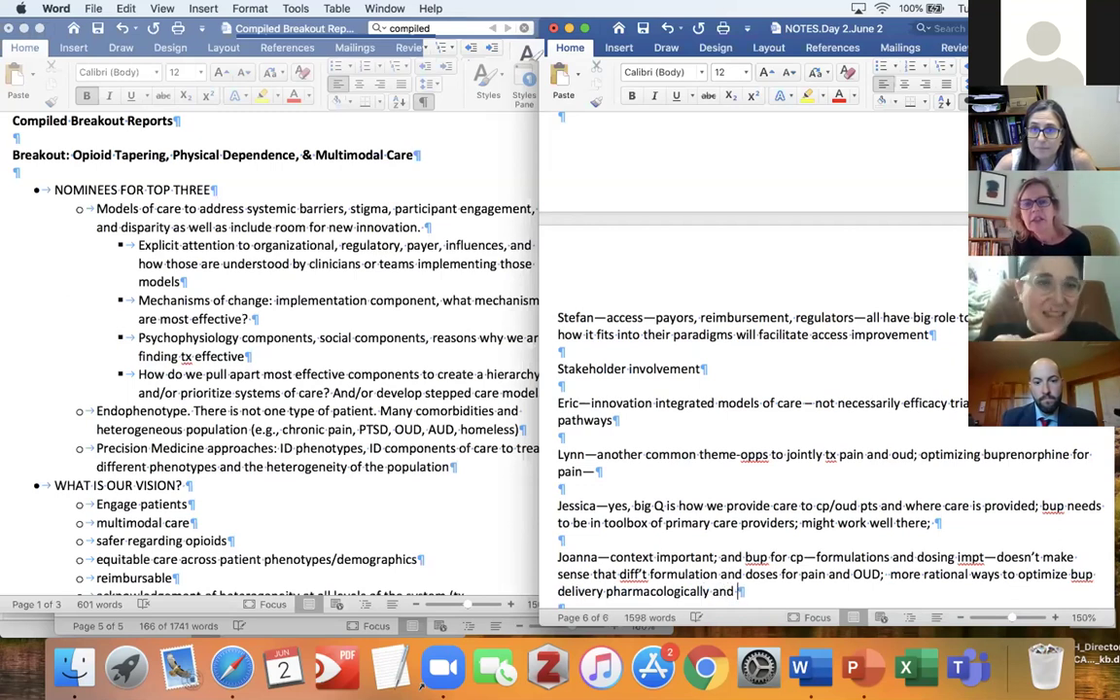
pyautogui.write('delivery ')
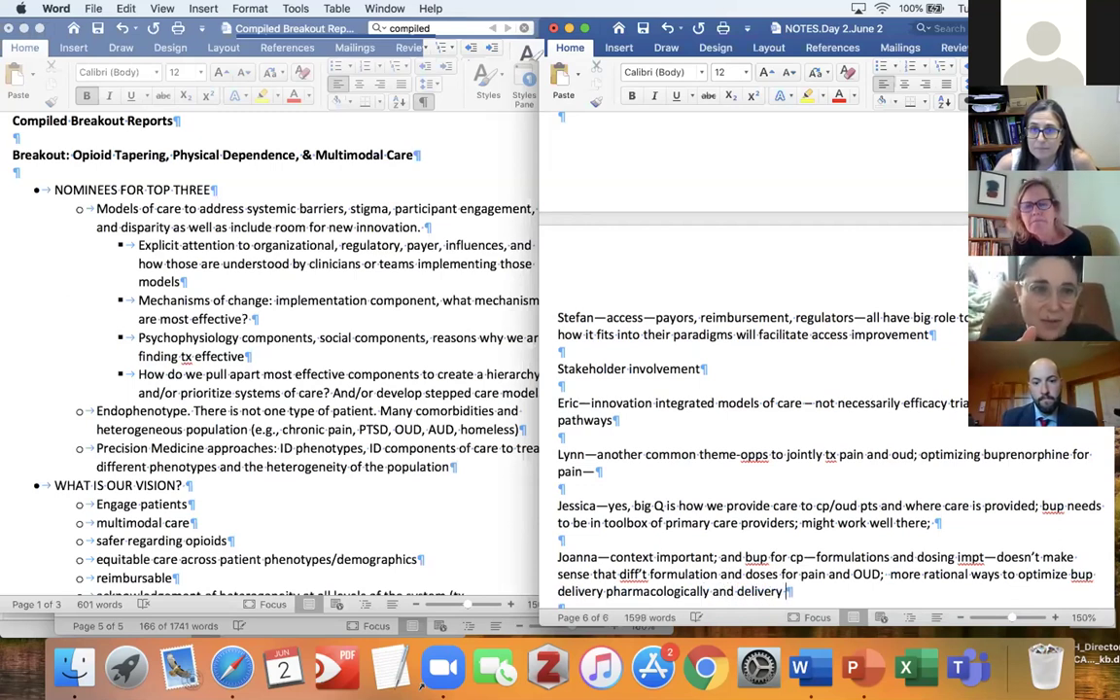
pyautogui.write('of care')
pyautogui.press('Return')
pyautogui.press('Return')
pyautogui.press('Return')
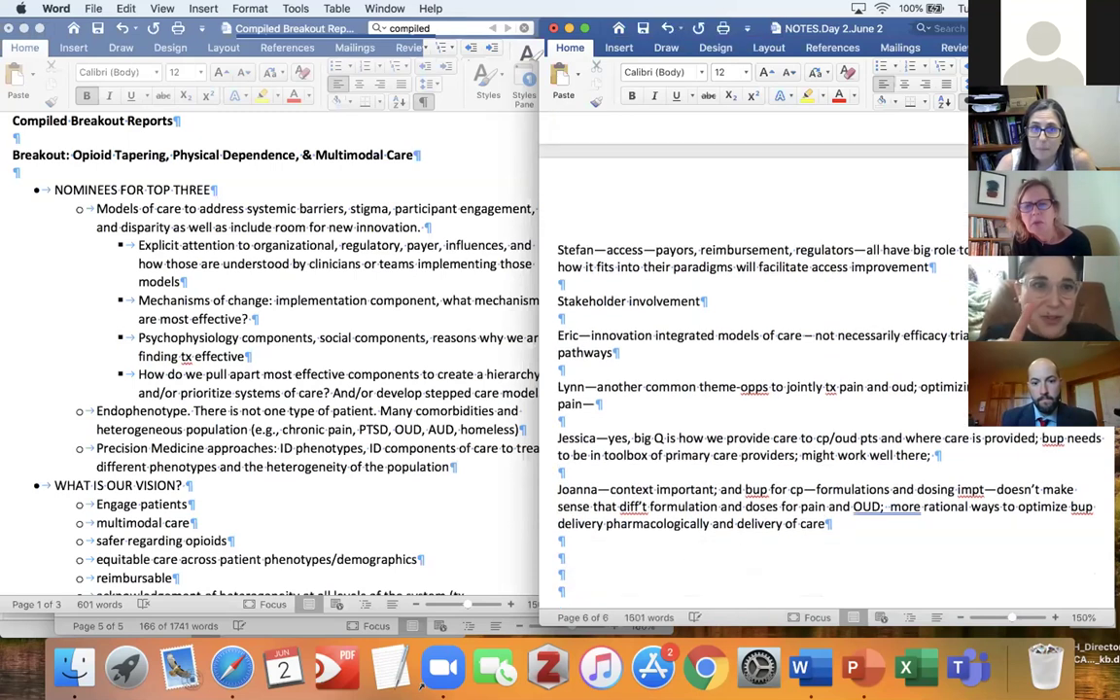
# Add a participant's note: methadone to treat pain and OUD might raise safety issues.
pyautogui.write('hadone')
pyautogui.write('—')
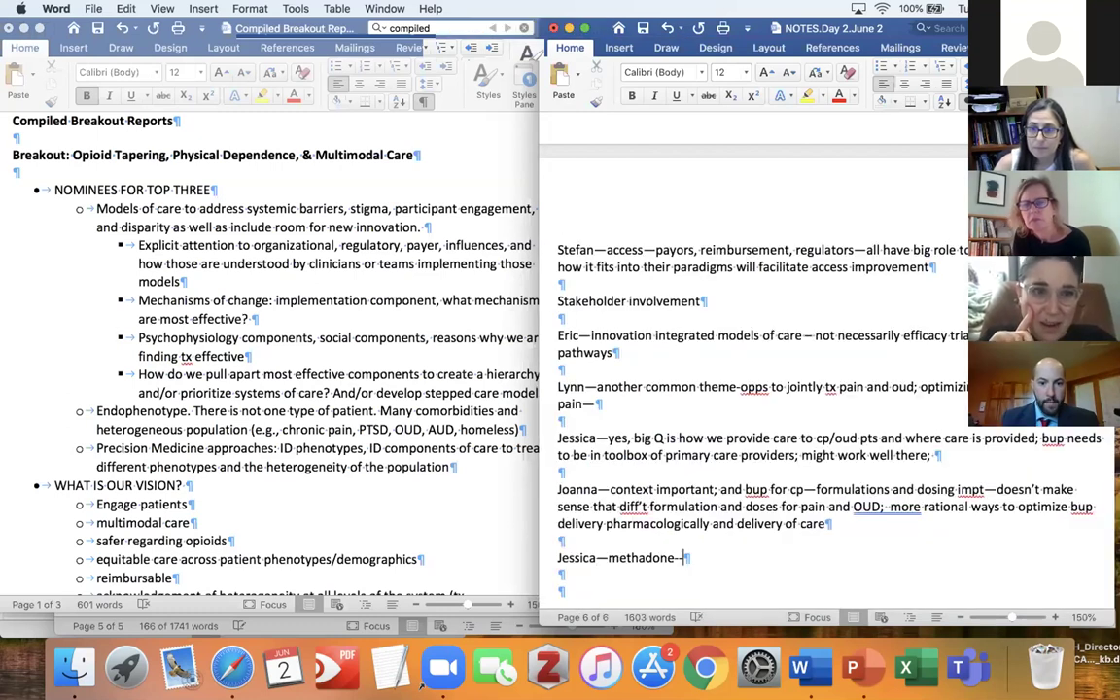
pyautogui.write('use')
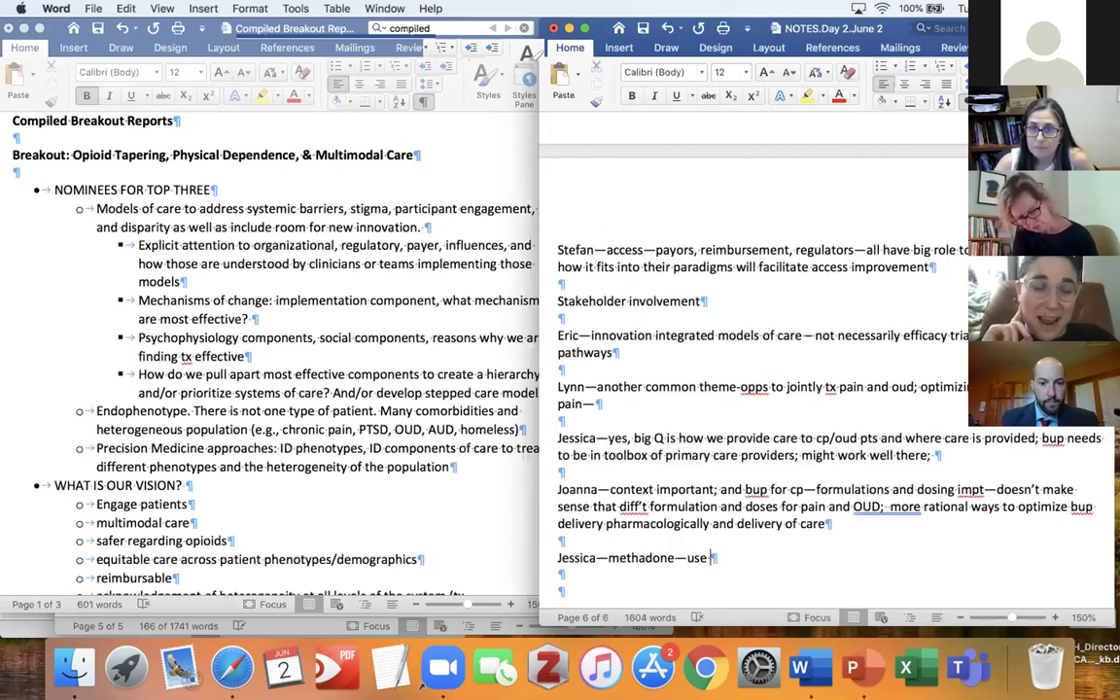
pyautogui.write(' in')
pyautogui.press('BackSpace')
pyautogui.press('BackSpace')
pyautogui.press('BackSpace')
pyautogui.press('BackSpace')
pyautogui.press('BackSpace')
pyautogui.press('BackSpace')
pyautogui.press('BackSpace')
pyautogui.write('to tx pain and oud—might be safet')
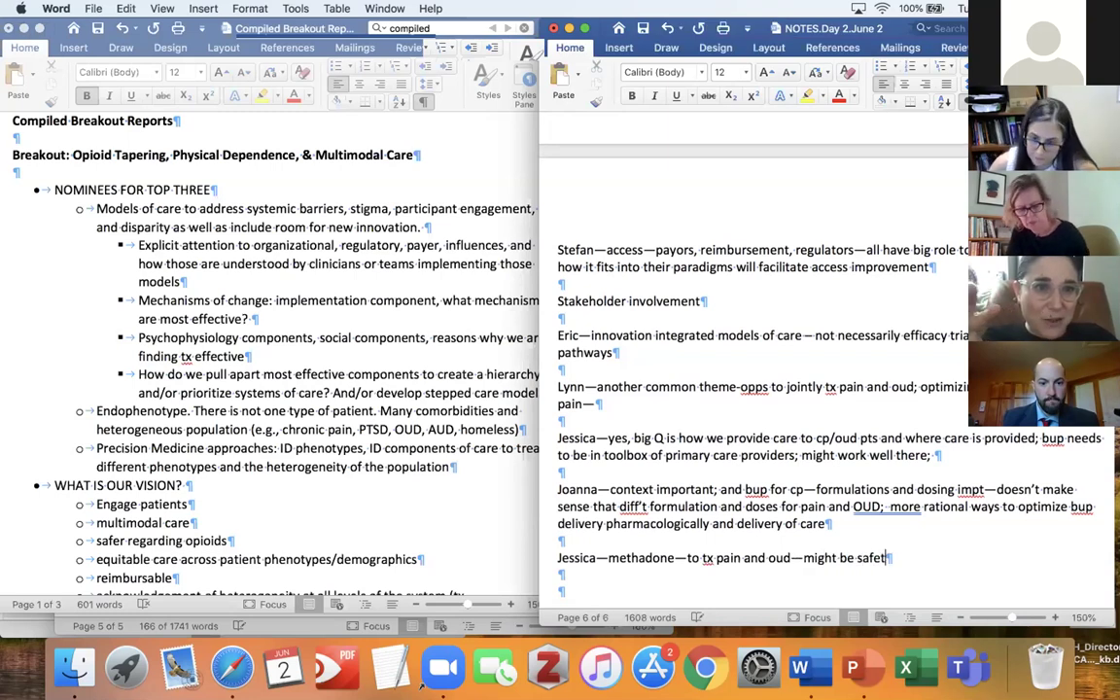
pyautogui.write('y issues;')
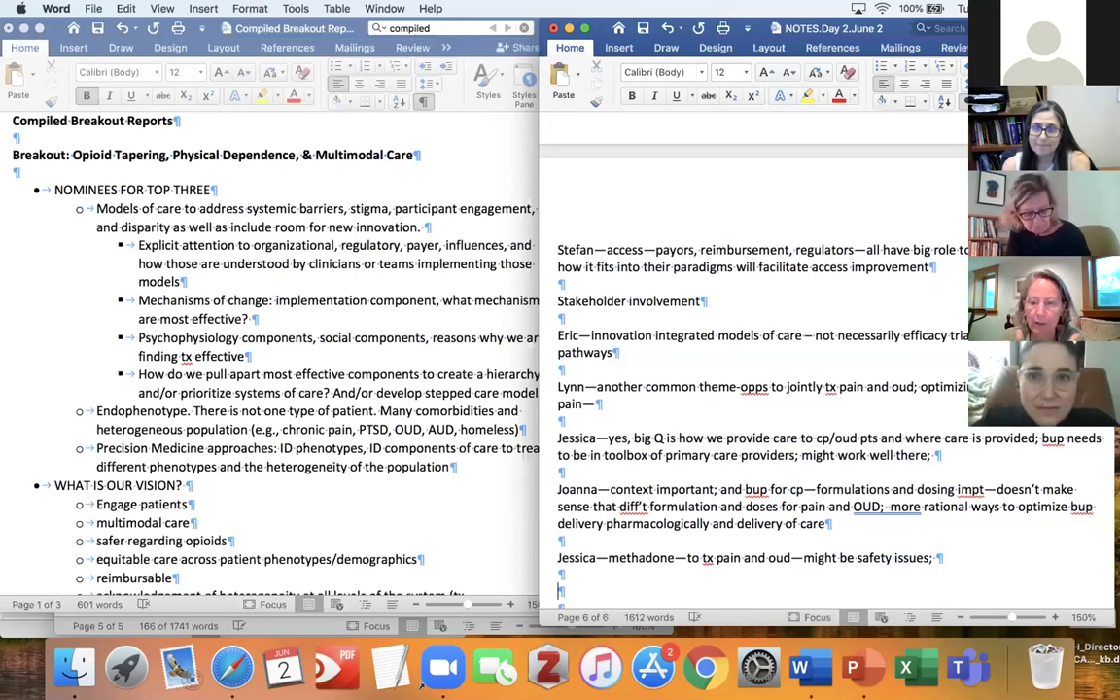
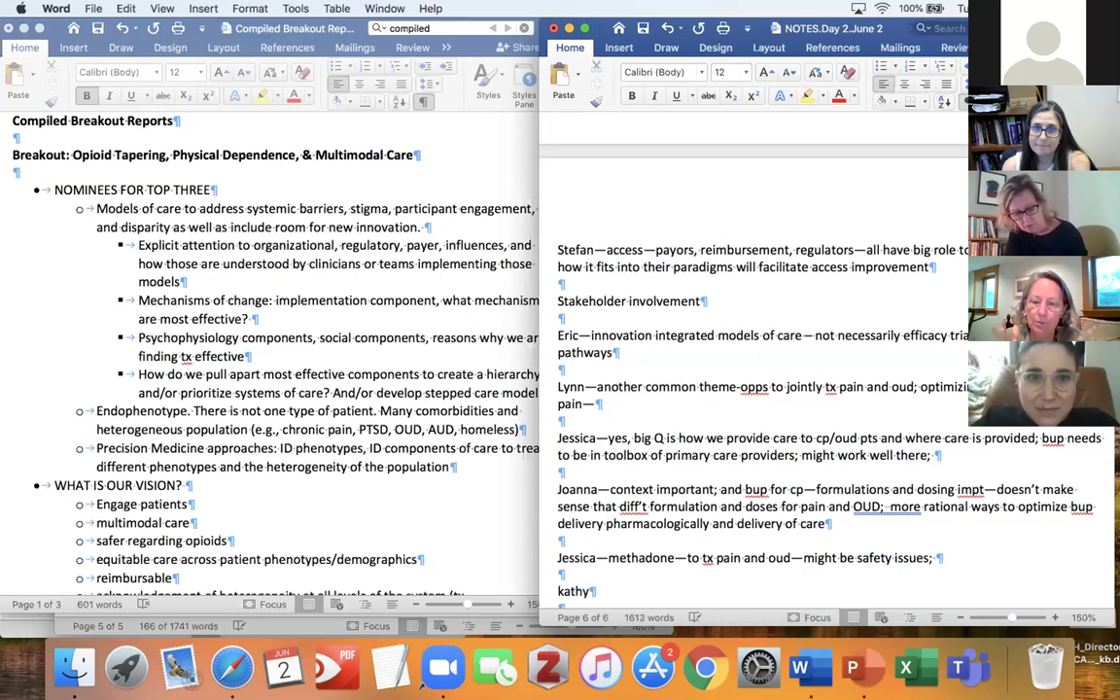
# Add a participant's note 'study bup in high risk groups (other sud, suicide)', fixing 'gorups' and 'riks'.
pyautogui.write('--methad')
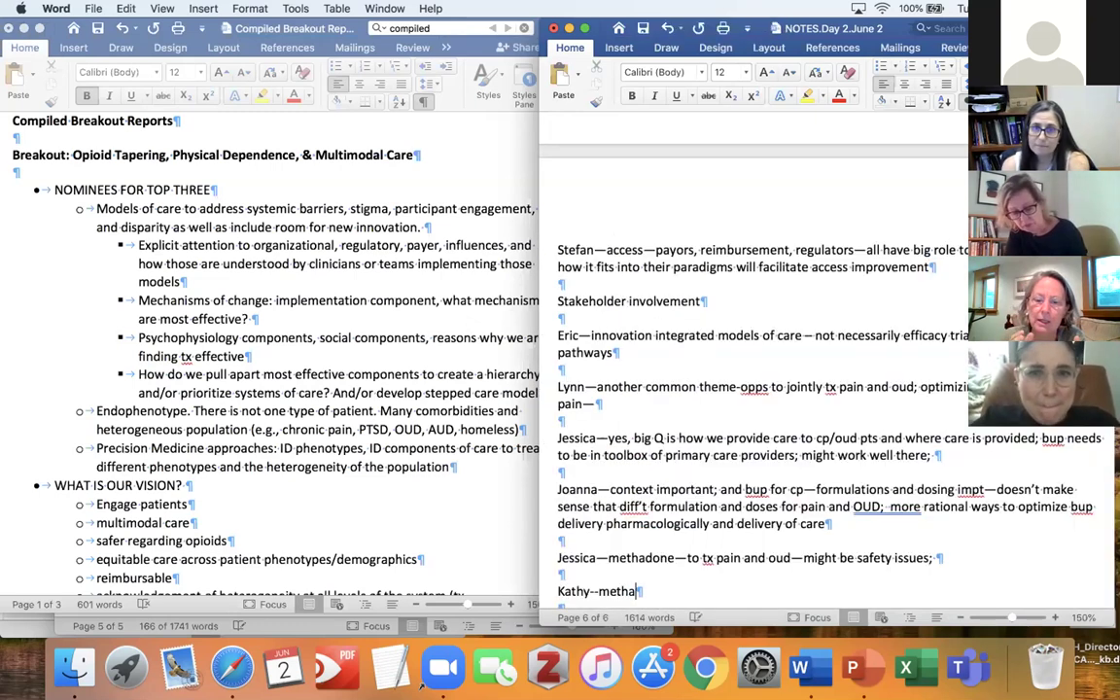
pyautogui.press('BackSpace')
pyautogui.press('BackSpace')
pyautogui.press('BackSpace')
pyautogui.press('BackSpace')
pyautogui.press('BackSpace')
pyautogui.press('BackSpace')
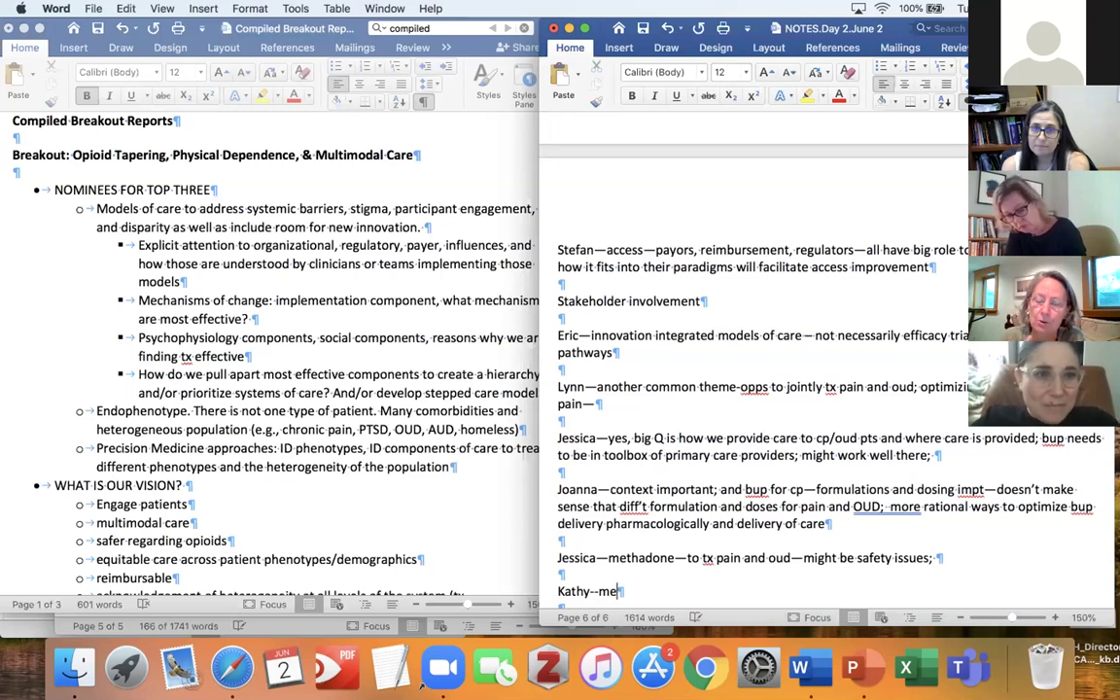
pyautogui.write('study')
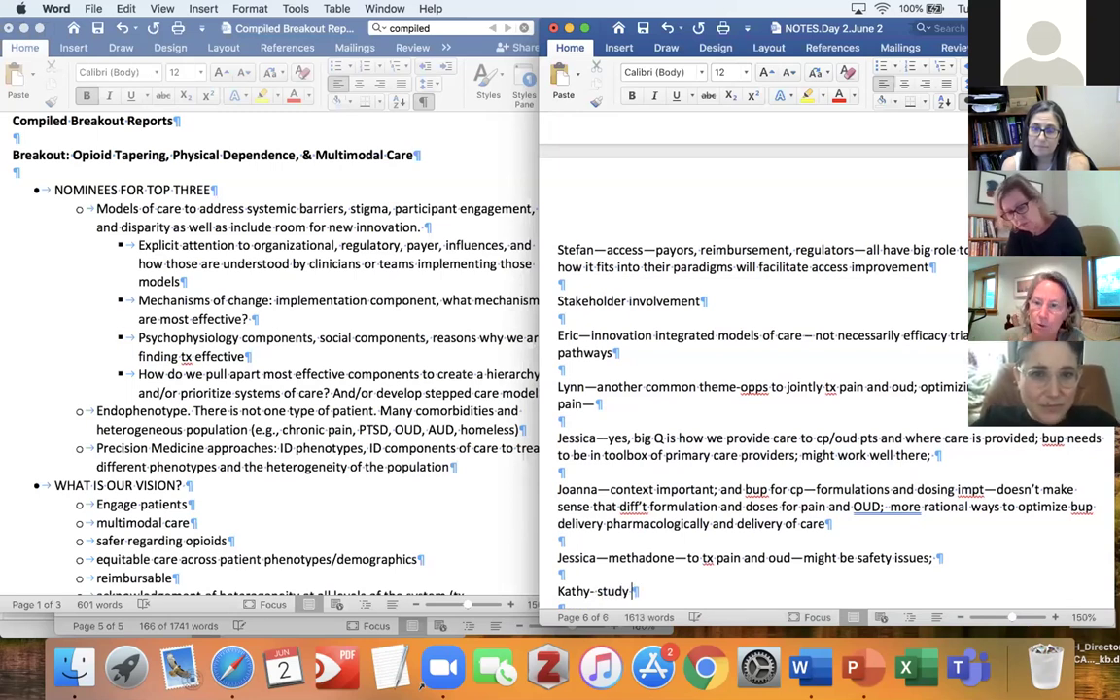
pyautogui.write(' bup in hi')
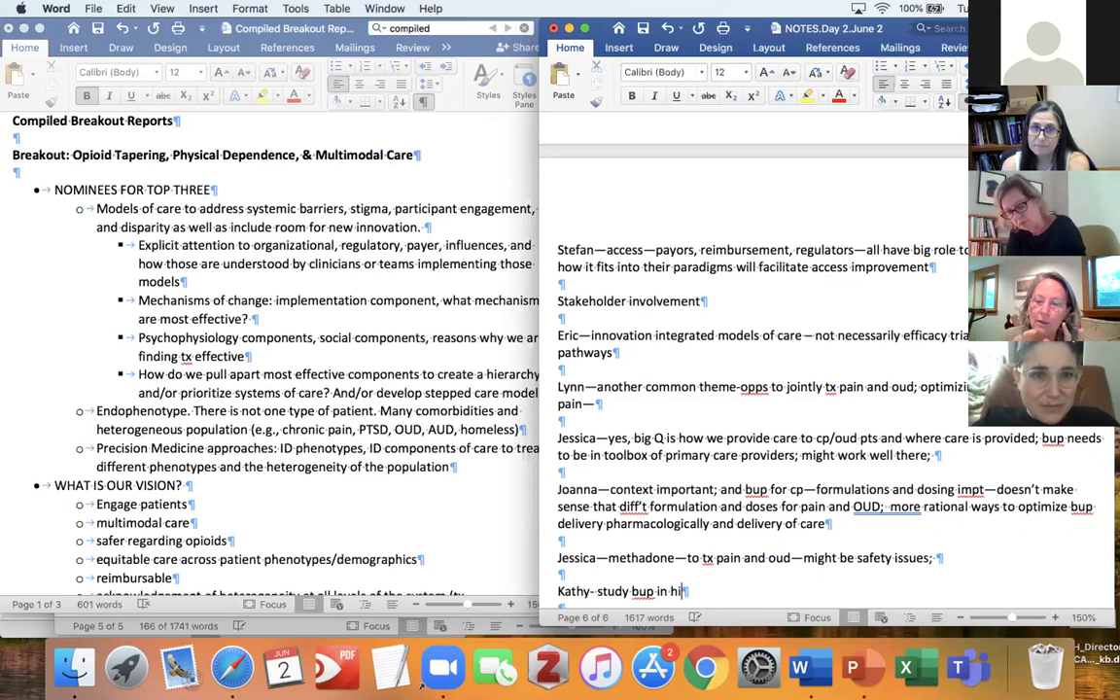
pyautogui.write('gh riks gor')
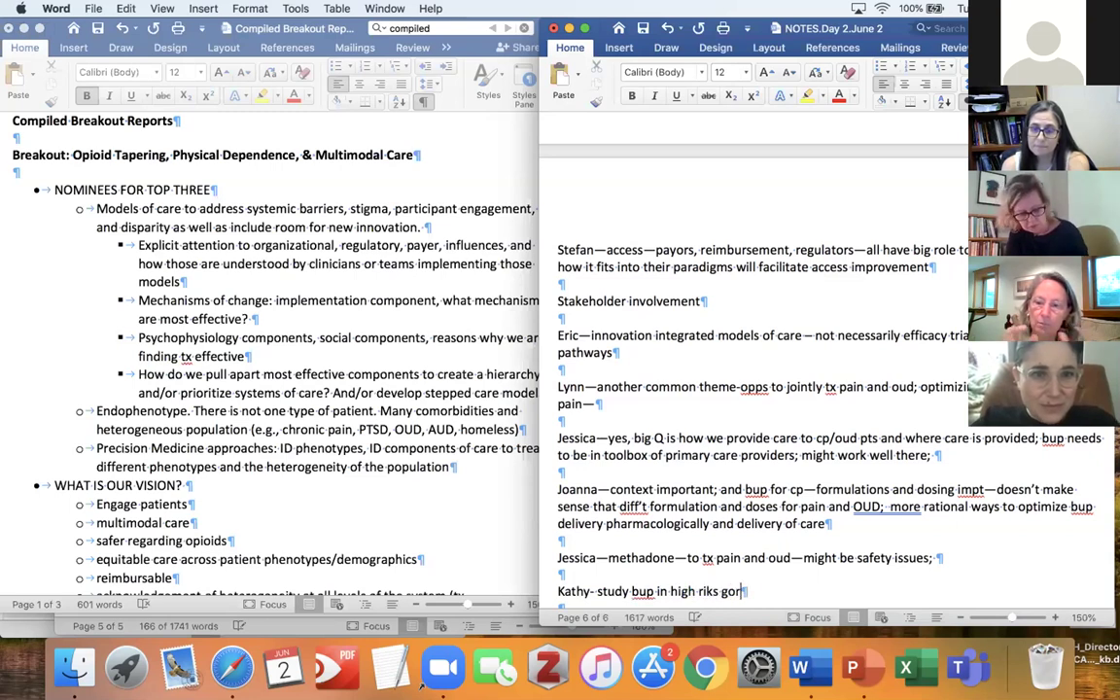
pyautogui.write('ups')
pyautogui.press('Left')
pyautogui.press('Left')
pyautogui.press('Left')
pyautogui.press('Left')
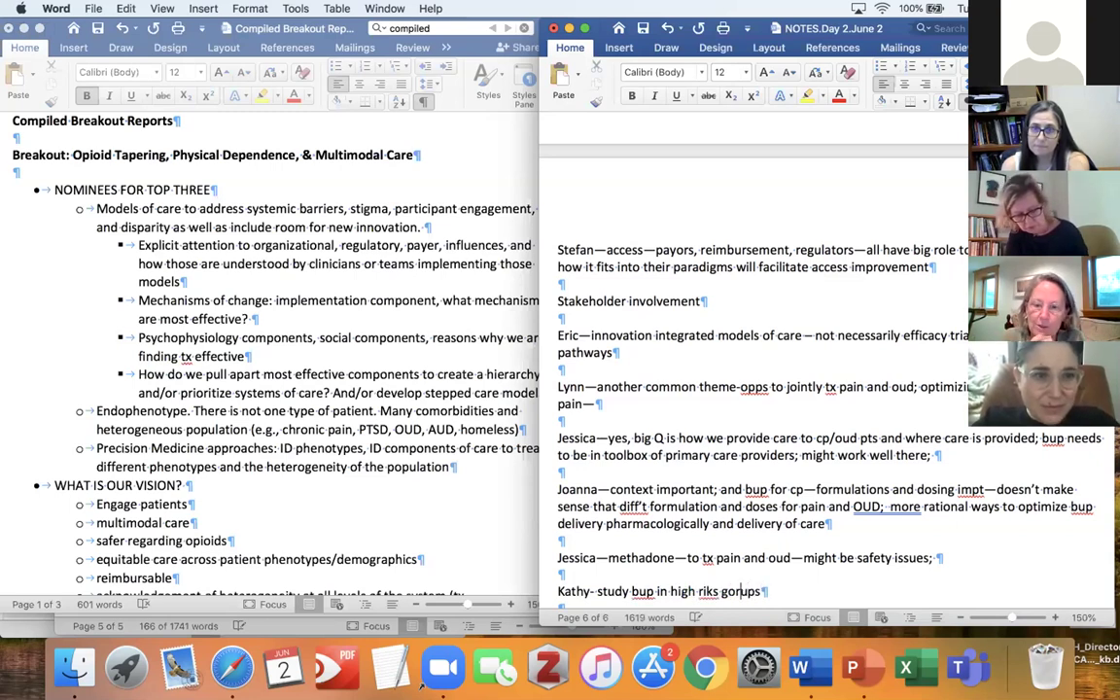
pyautogui.press('BackSpace')
pyautogui.write('o')
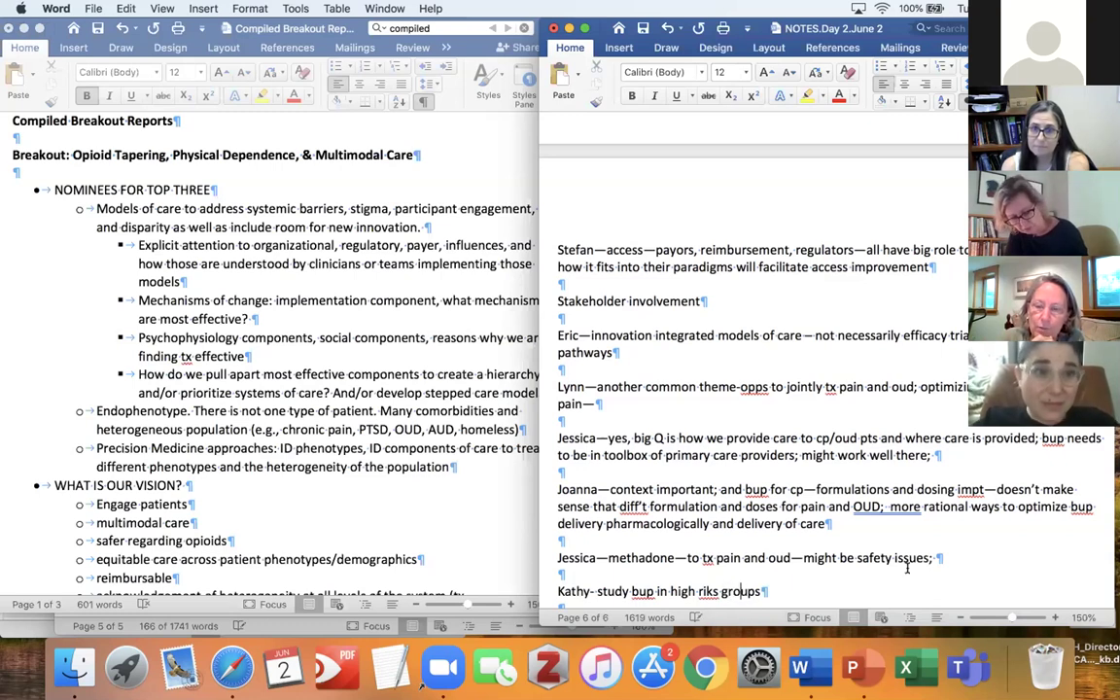
pyautogui.click(719, 590)
pyautogui.press('BackSpace')
pyautogui.press('BackSpace')
pyautogui.write('sk')
pyautogui.click(775, 587)
pyautogui.write('(other ')
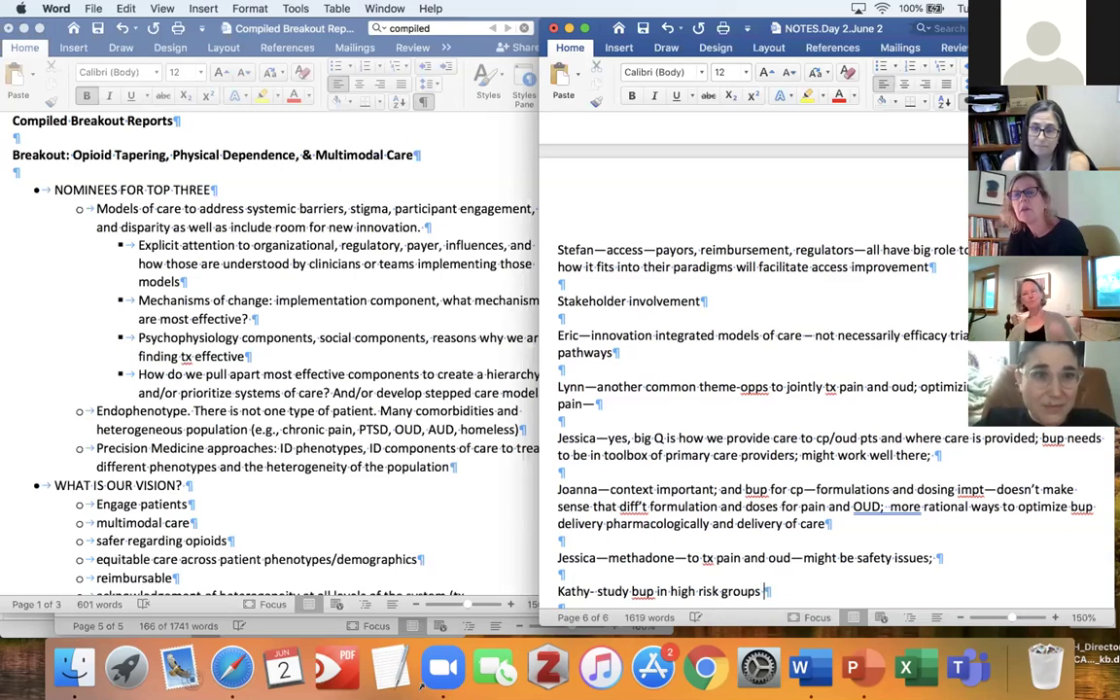
pyautogui.write('sud,')
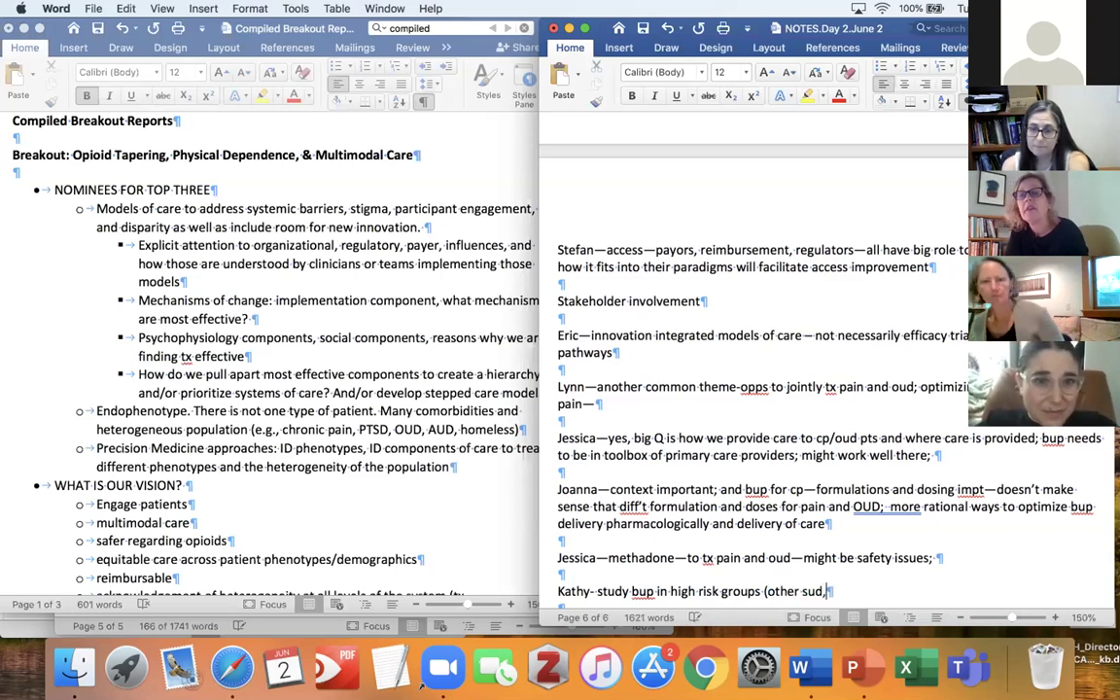
pyautogui.write(' suicide)')
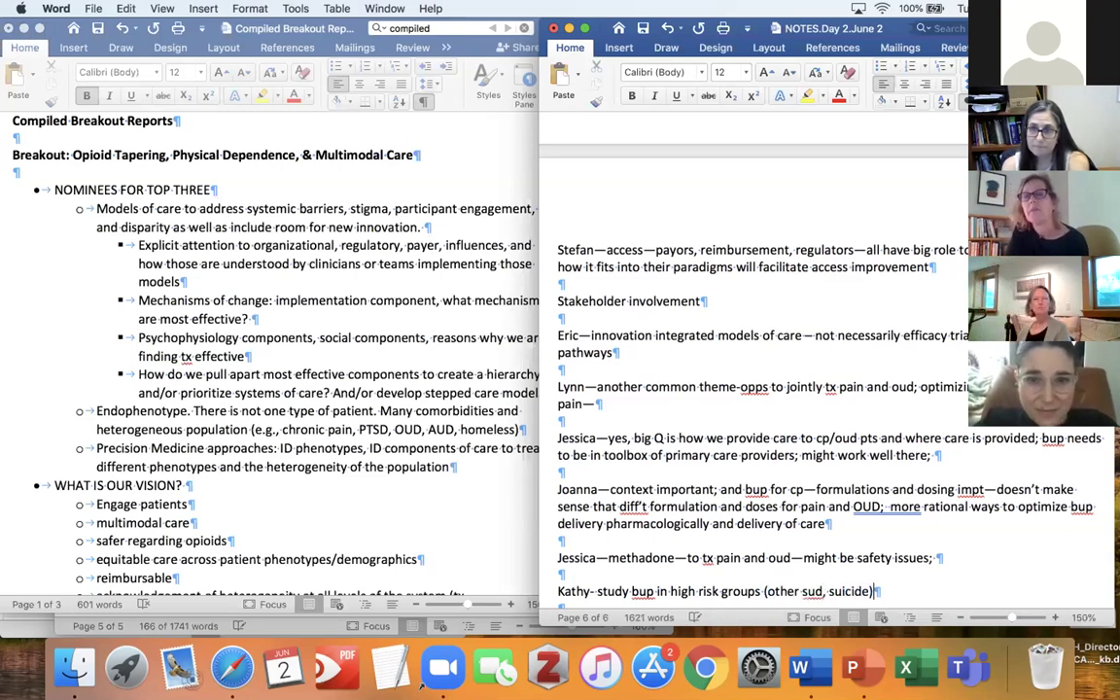
# Start a participant's note: agrees, bup would be great for centralized pain.
pyautogui.press('Return')
pyautogui.press('Return')
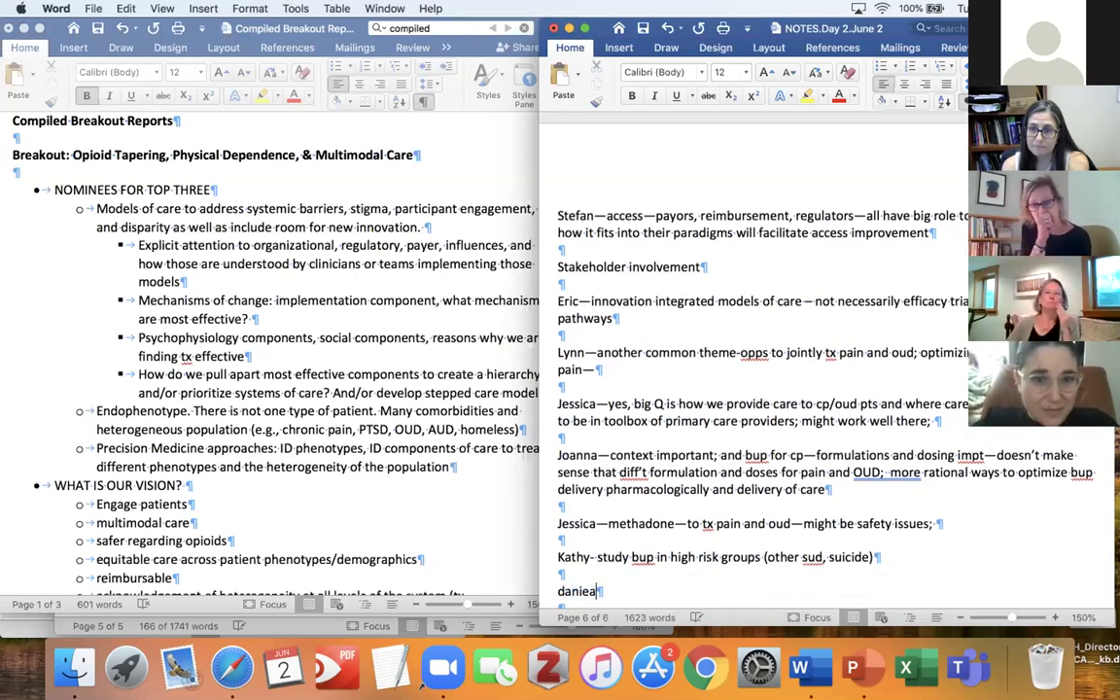
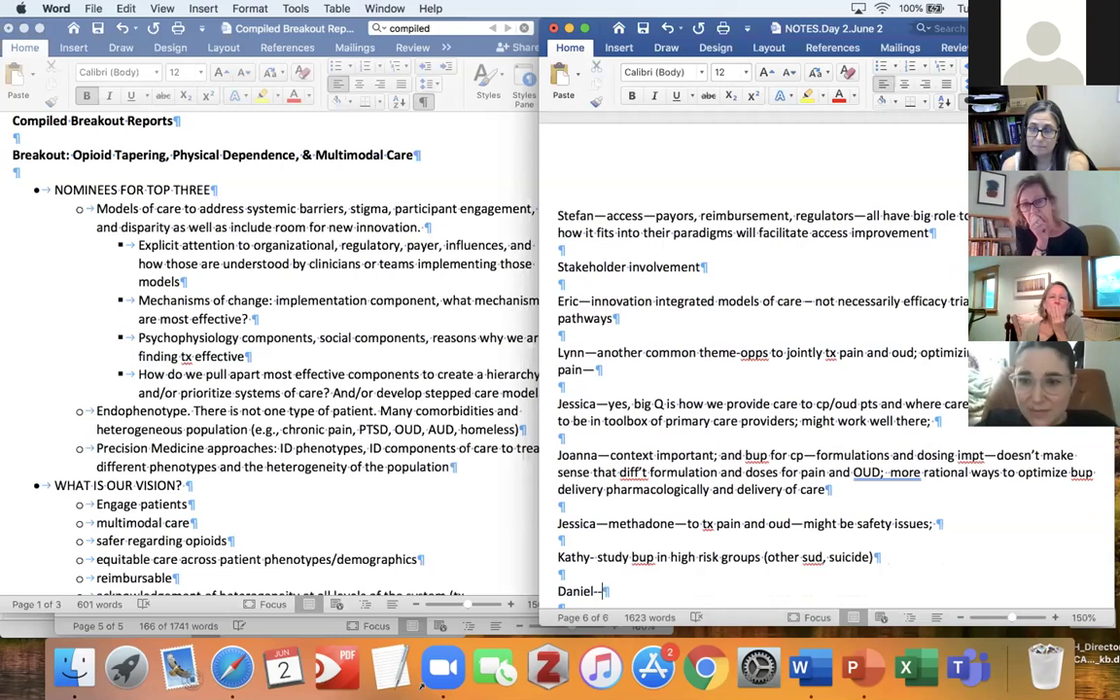
pyautogui.write('agrees')
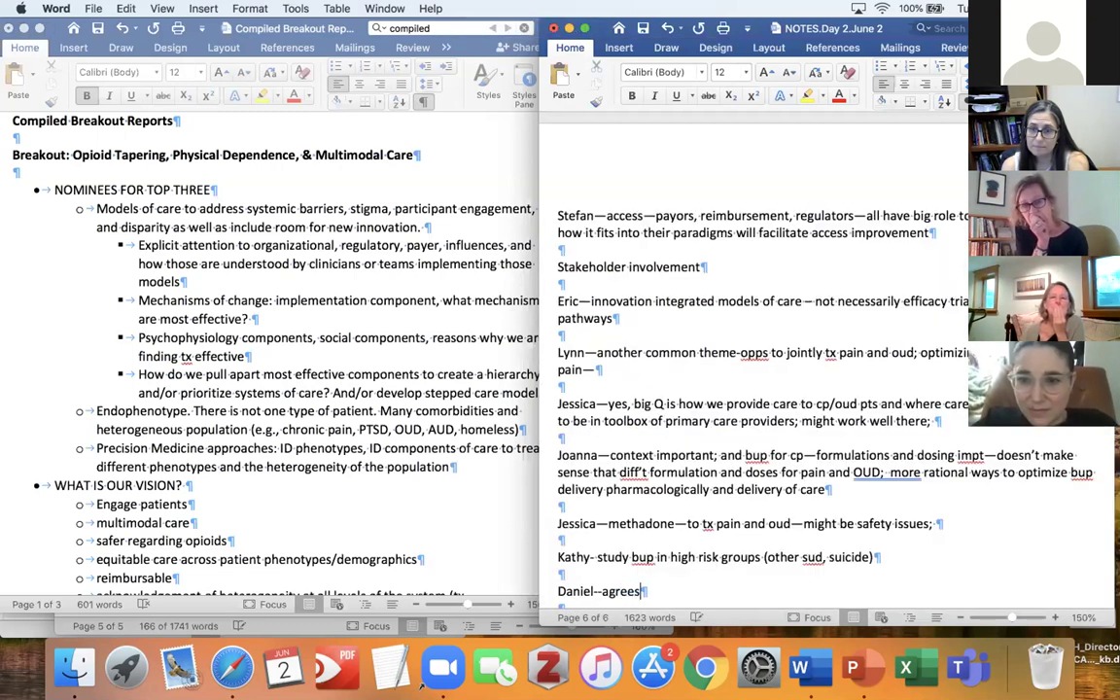
pyautogui.press('BackSpace')
pyautogui.write(', ')
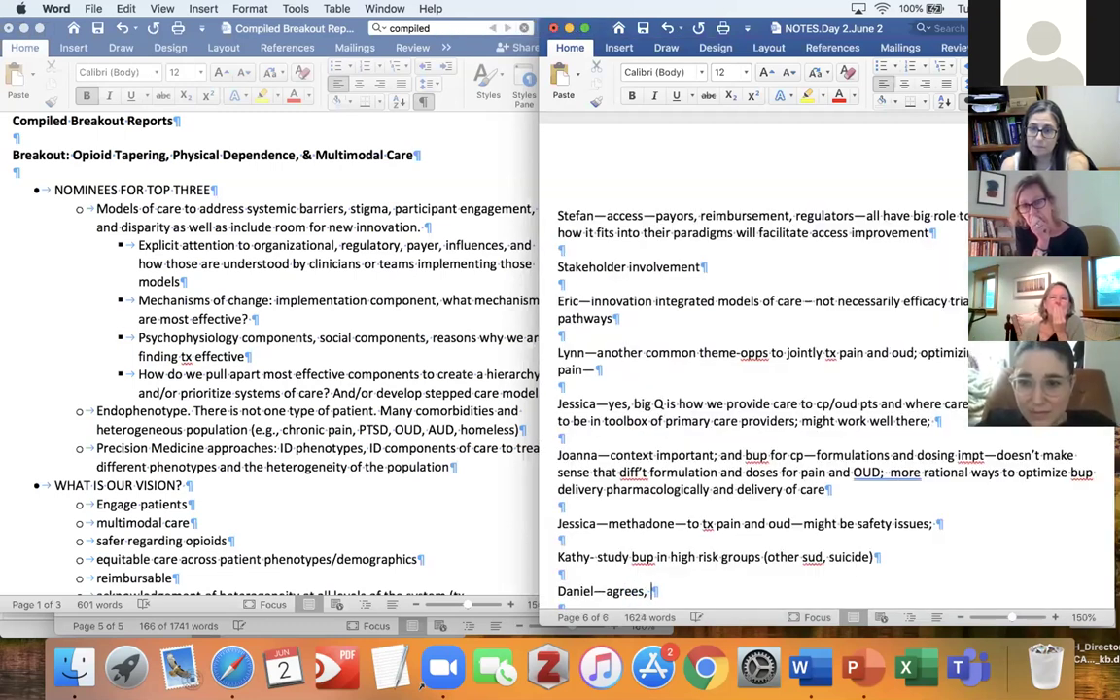
pyautogui.write('bup would')
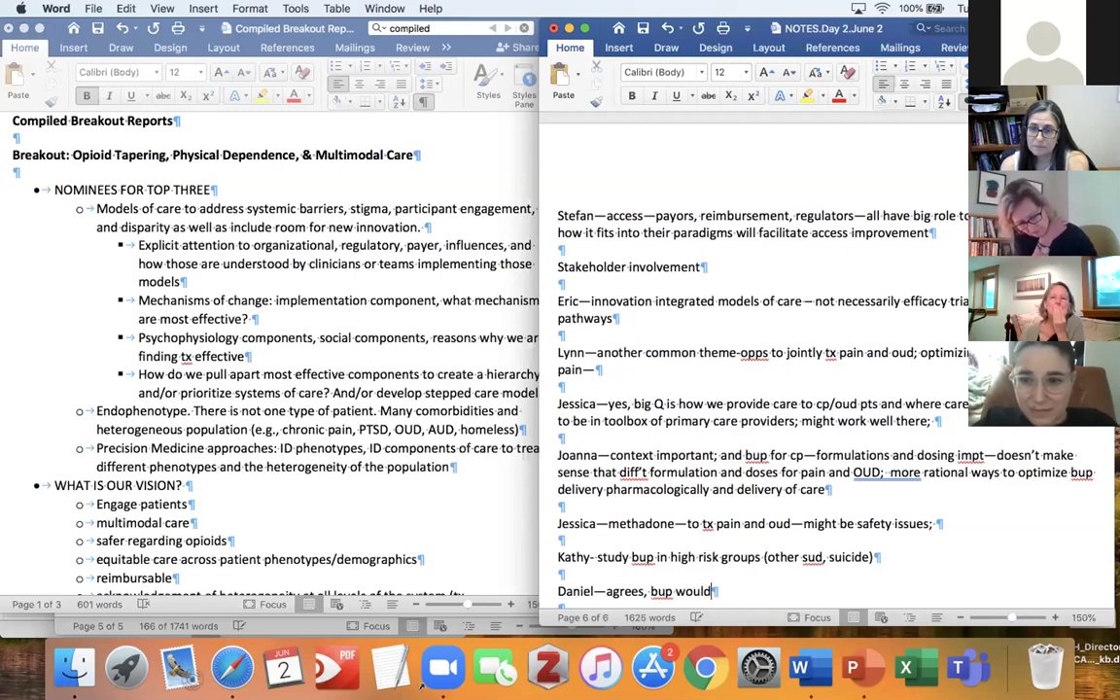
pyautogui.write(' be great for ')
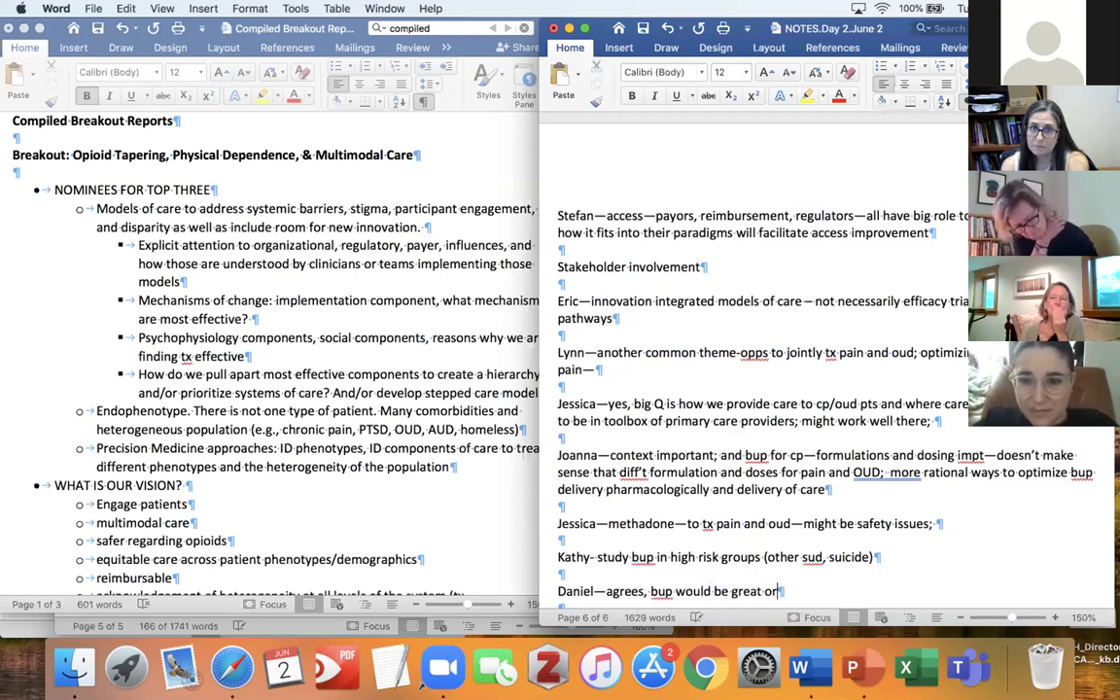
pyautogui.write('centr')
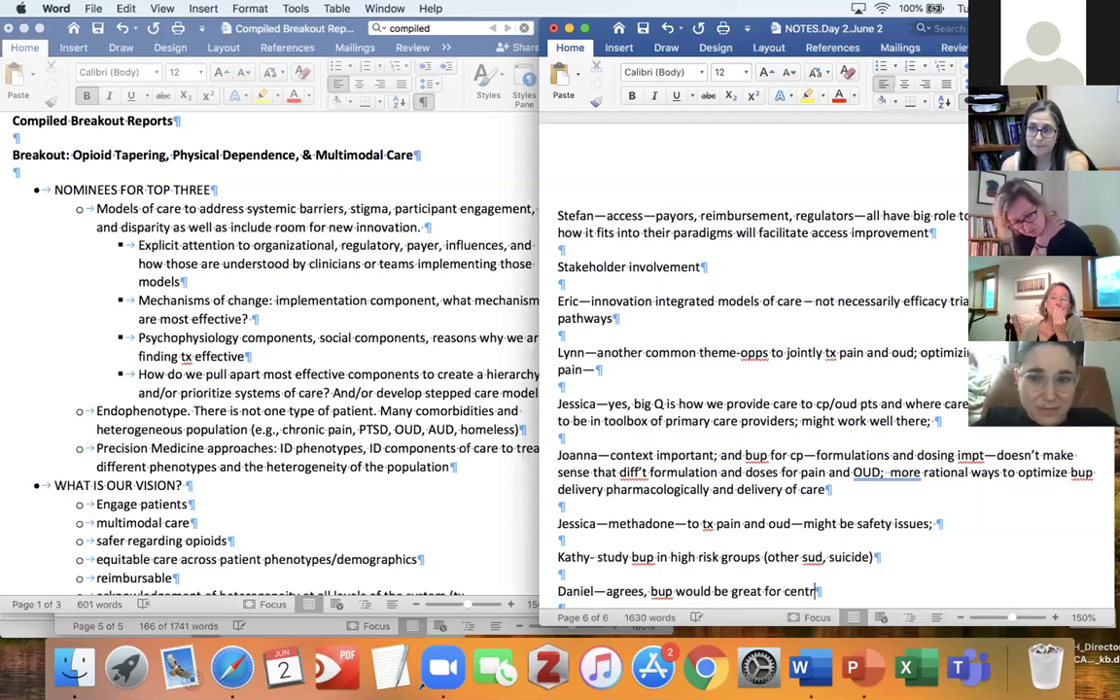
pyautogui.write('alized pain')
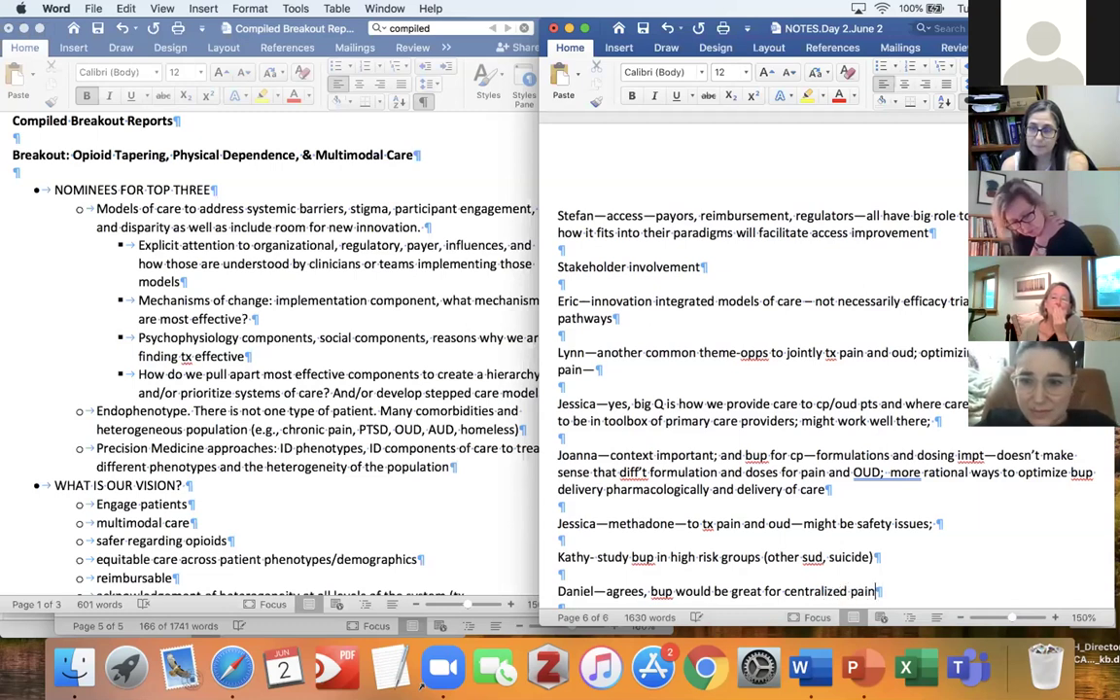
pyautogui.write(';')
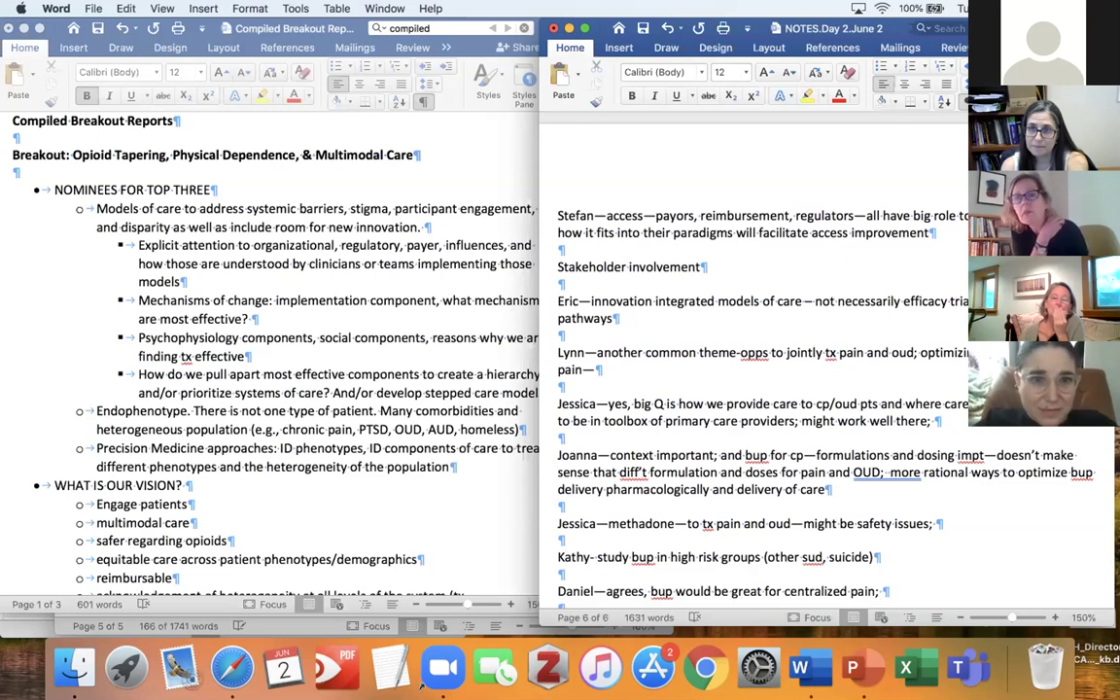
# Add that no drug company would study optimizing bup for chronic pain and OUD, so NIH must.
pyautogui.write('no drug compani')
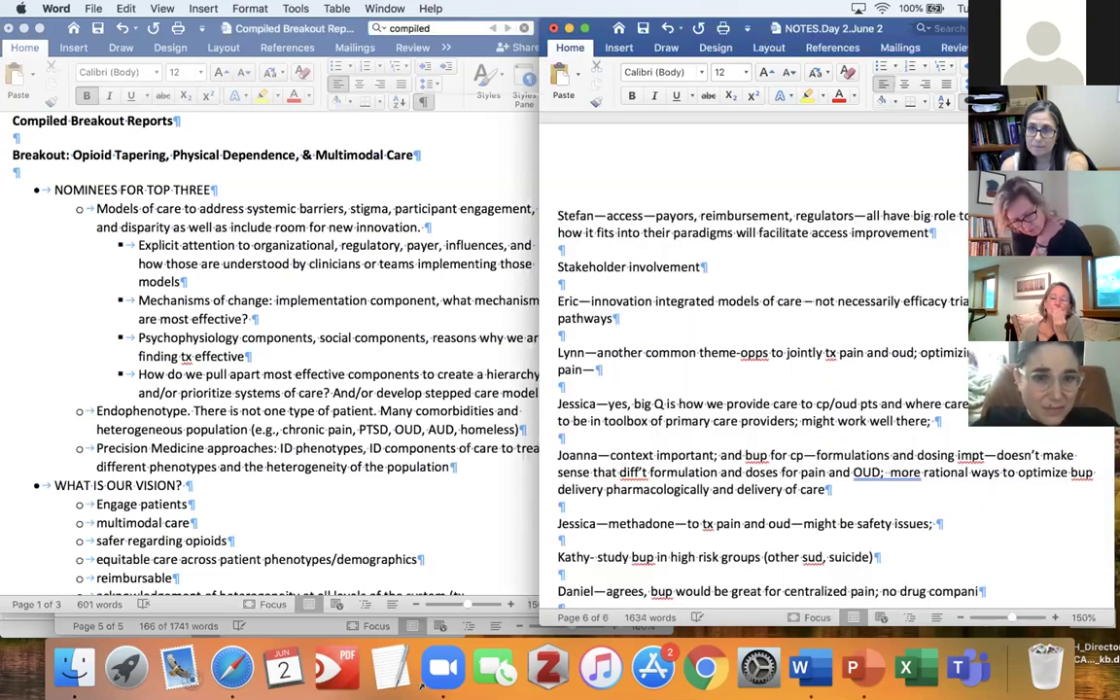
pyautogui.press('BackSpace')
pyautogui.write('y with an ')
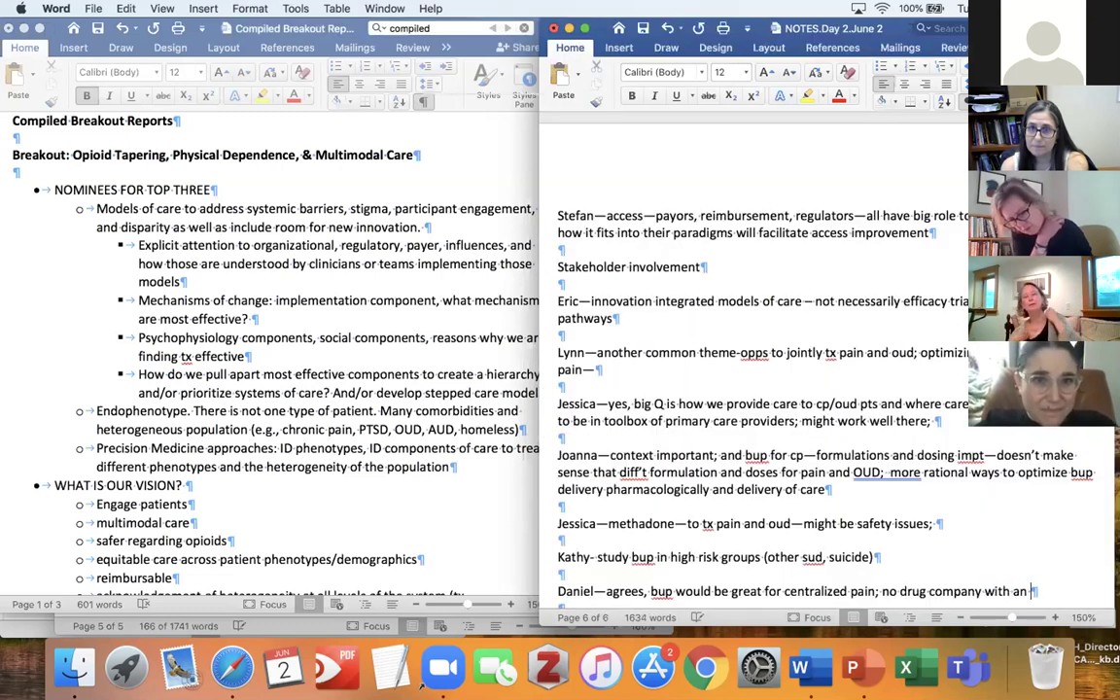
pyautogui.write('incentive to do ')
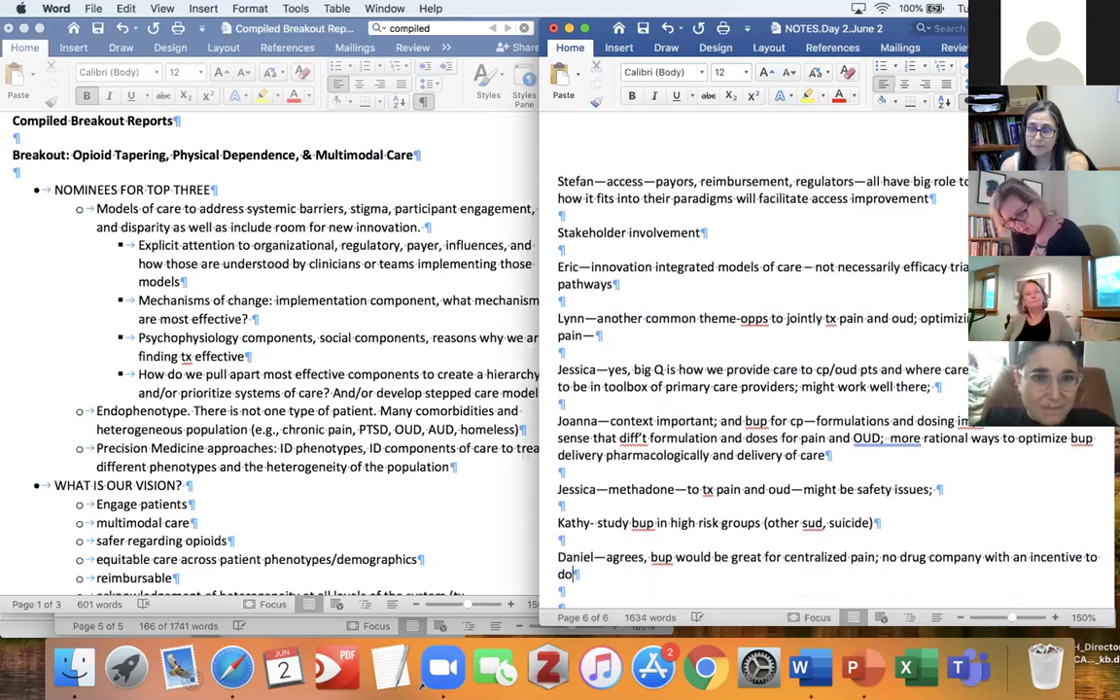
pyautogui.write('studies on o')
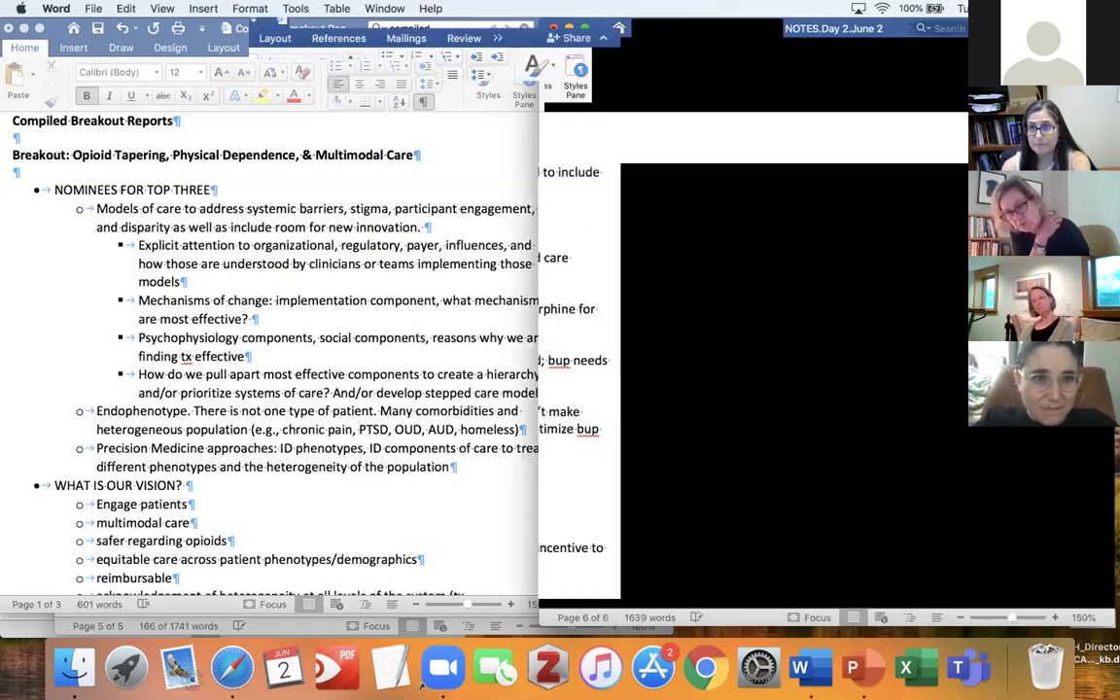
pyautogui.write('ptimizing bu')
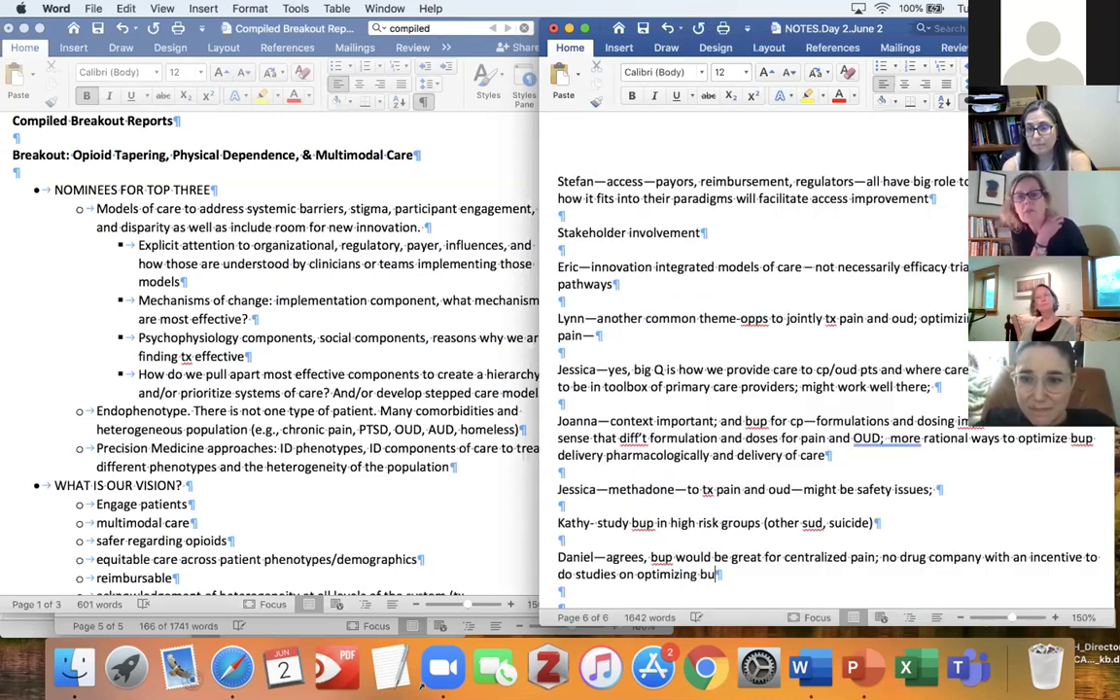
pyautogui.write('p for cp along')
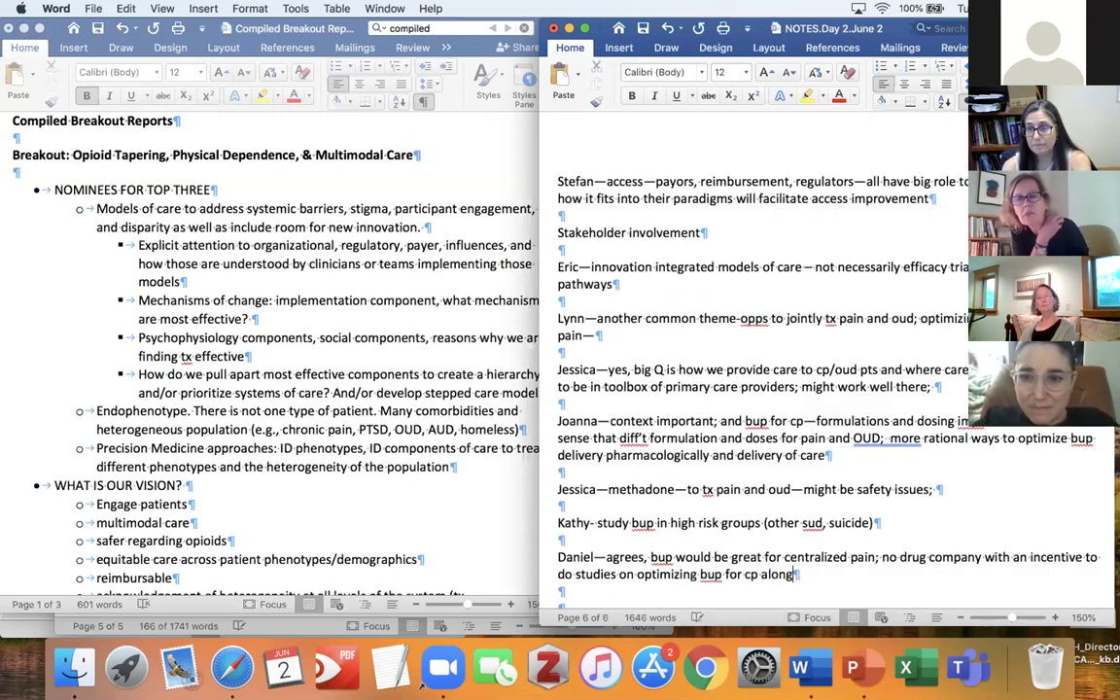
pyautogui.press('BackSpace')
pyautogui.write('e or intere')
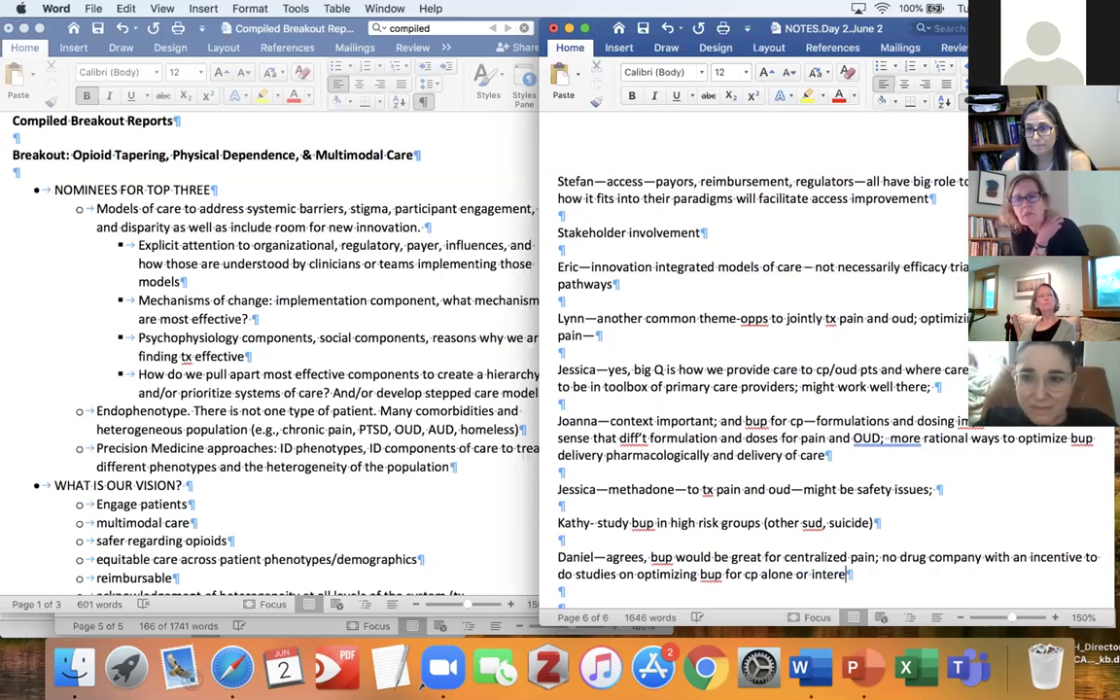
pyautogui.press('BackSpace')
pyautogui.write('sectionof')
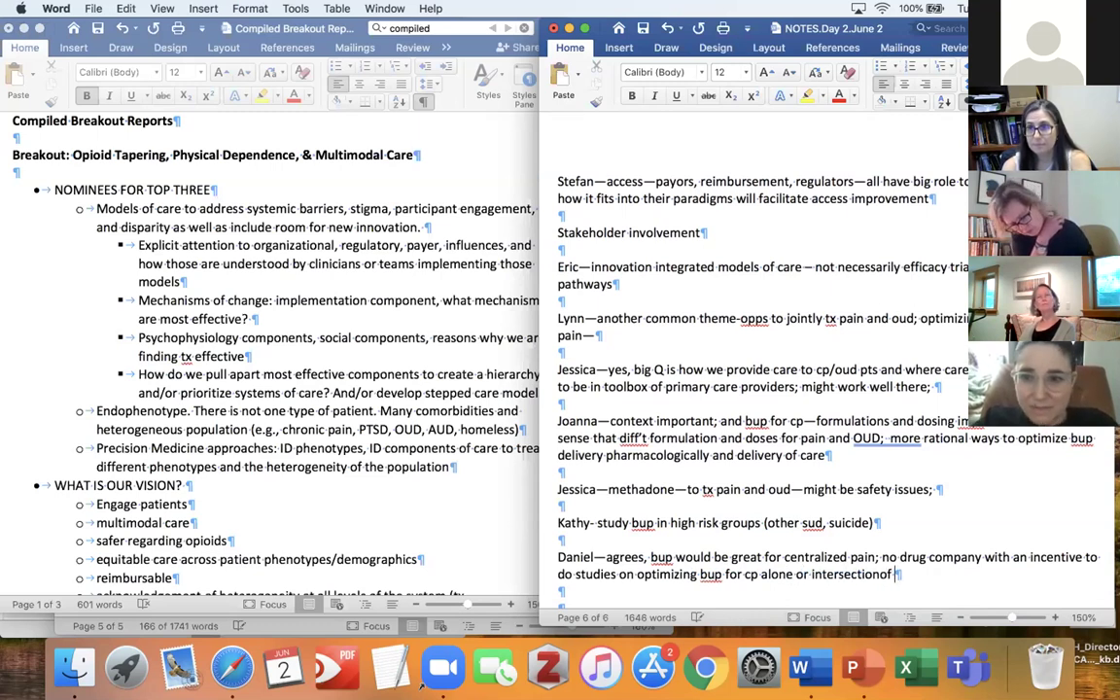
pyautogui.press('BackSpace')
pyautogui.press('BackSpace')
pyautogui.press('BackSpace')
pyautogui.write('of c')
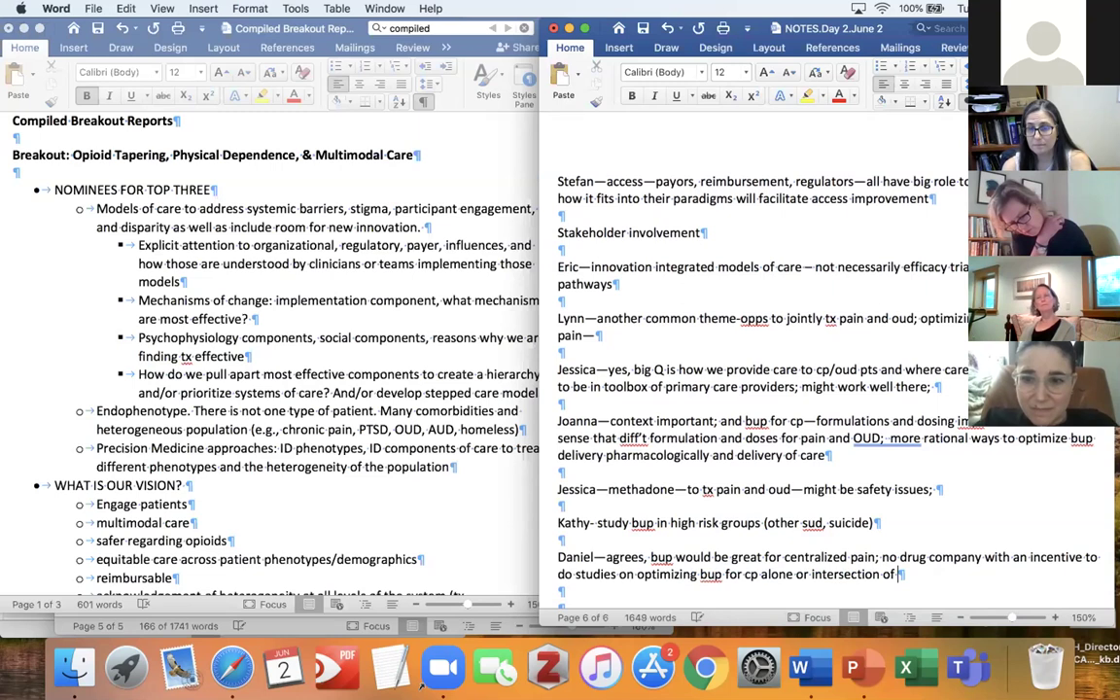
pyautogui.write('hronic pain ')
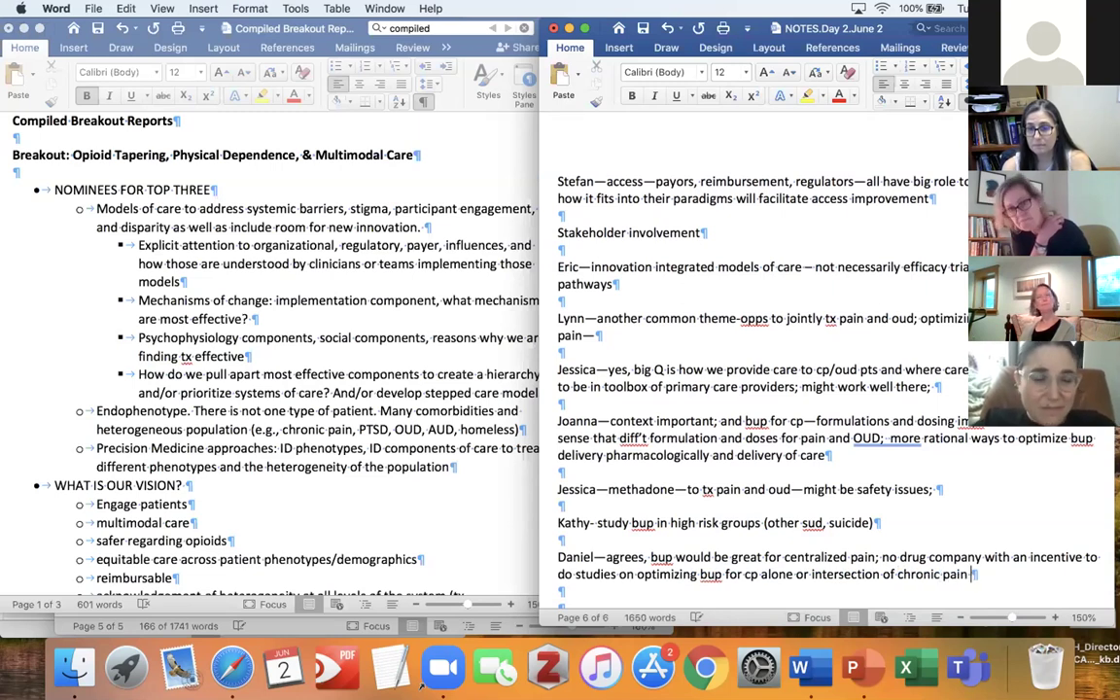
pyautogui.write('and OUD; ')
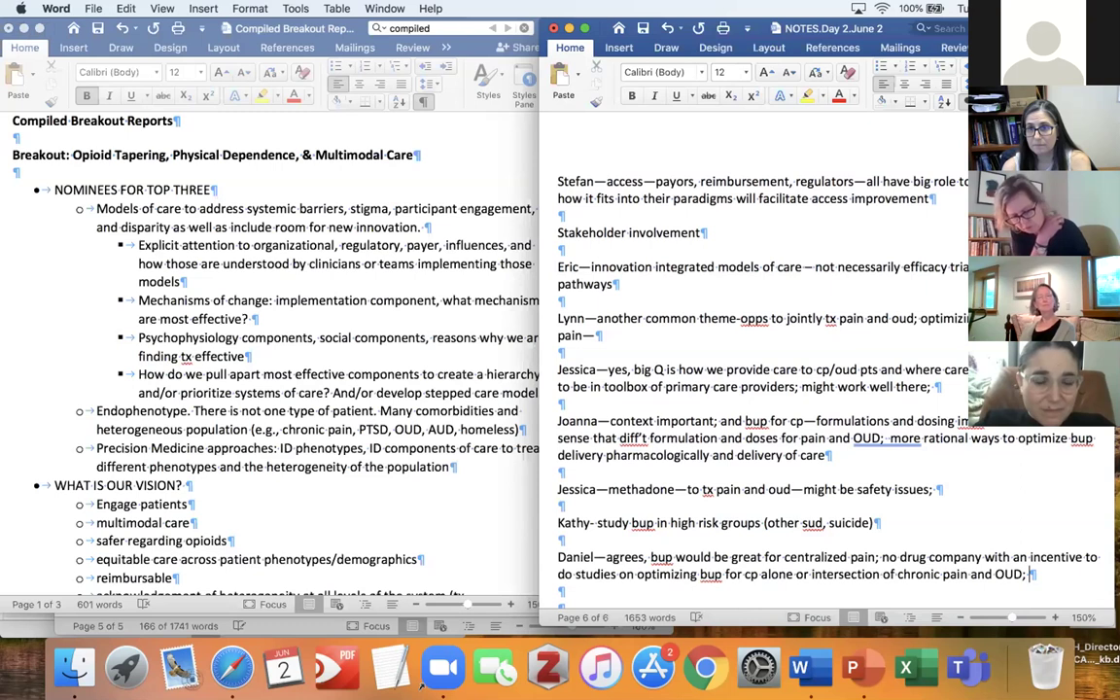
pyautogui.write('so NIH')
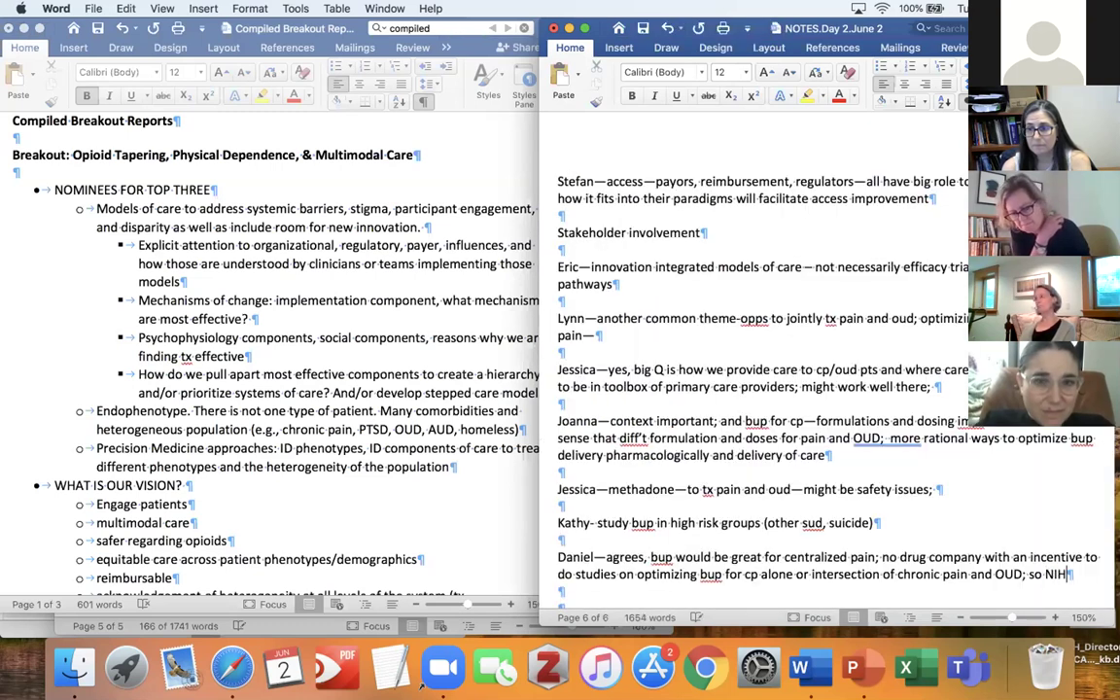
pyautogui.write(' needs to do this ')
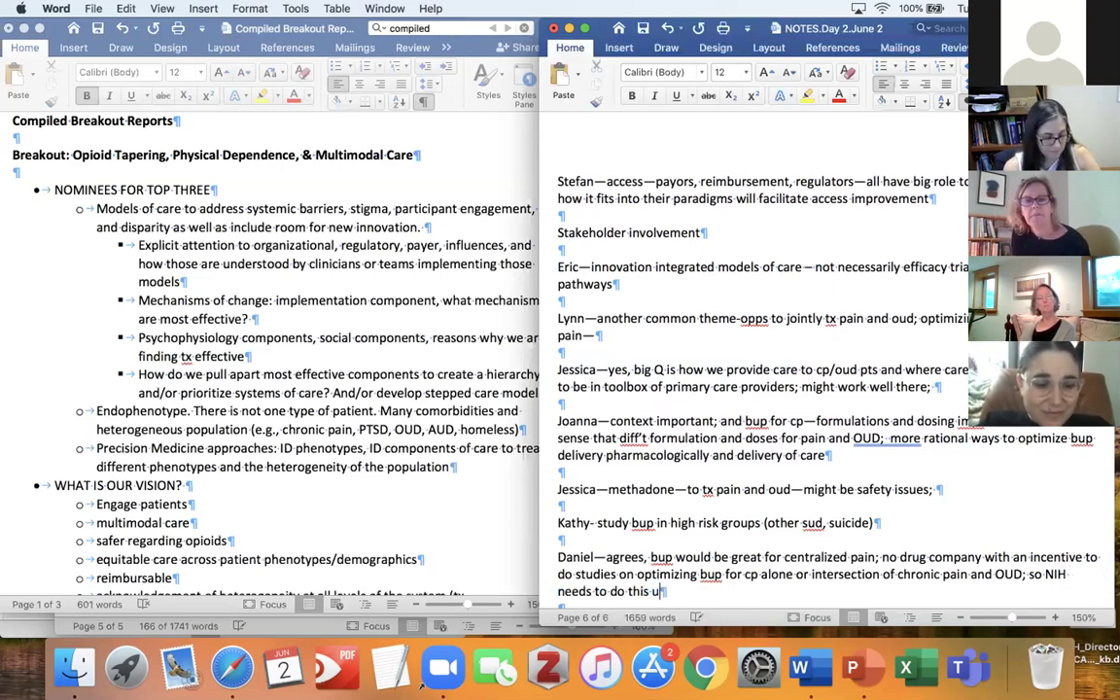
pyautogui.write('study')
pyautogui.press('Return')
pyautogui.press('Return')
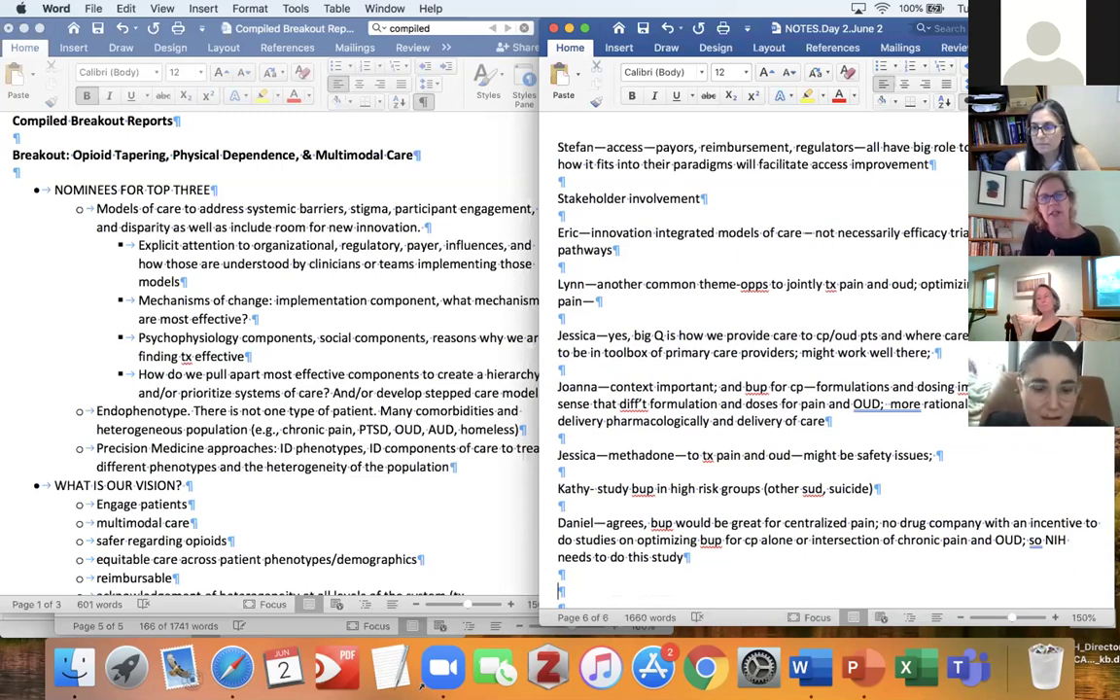
# Add a participant's line asking how to bring in non-pharm tx and raising overall design.
pyautogui.write('How ')
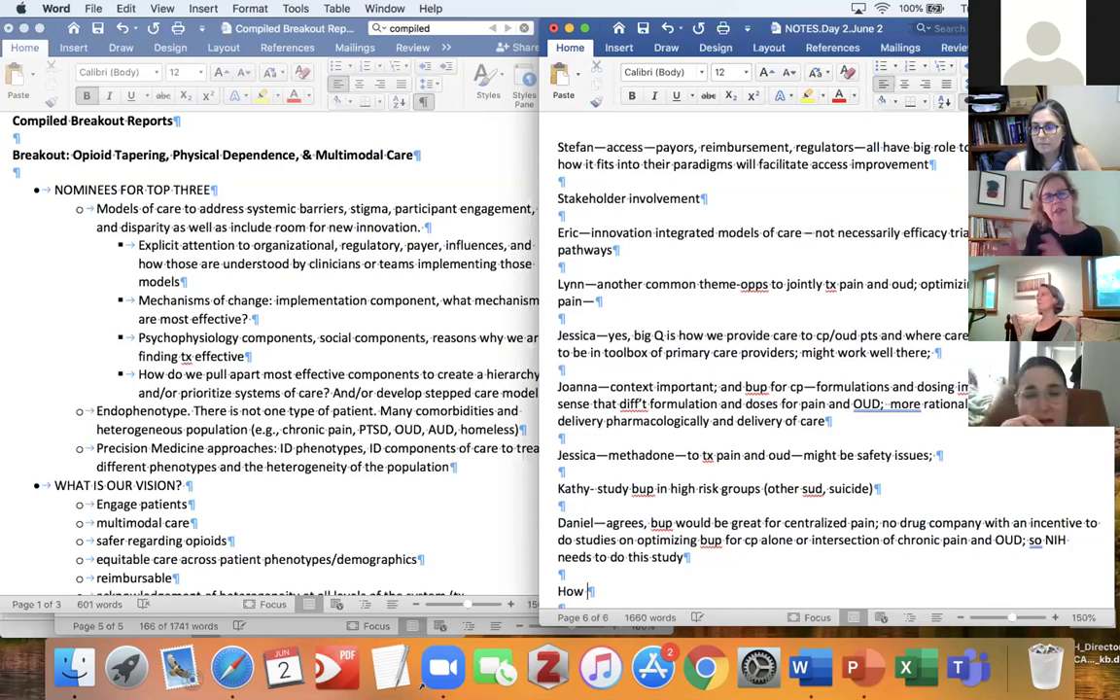
pyautogui.write('we brin')
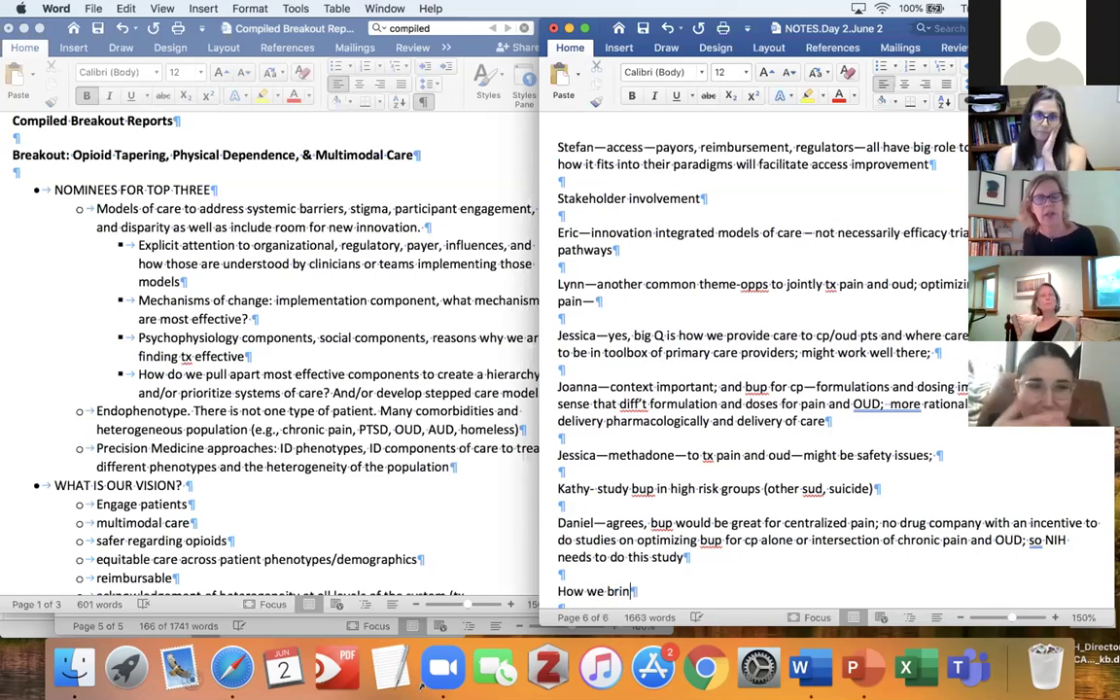
pyautogui.write('g in non')
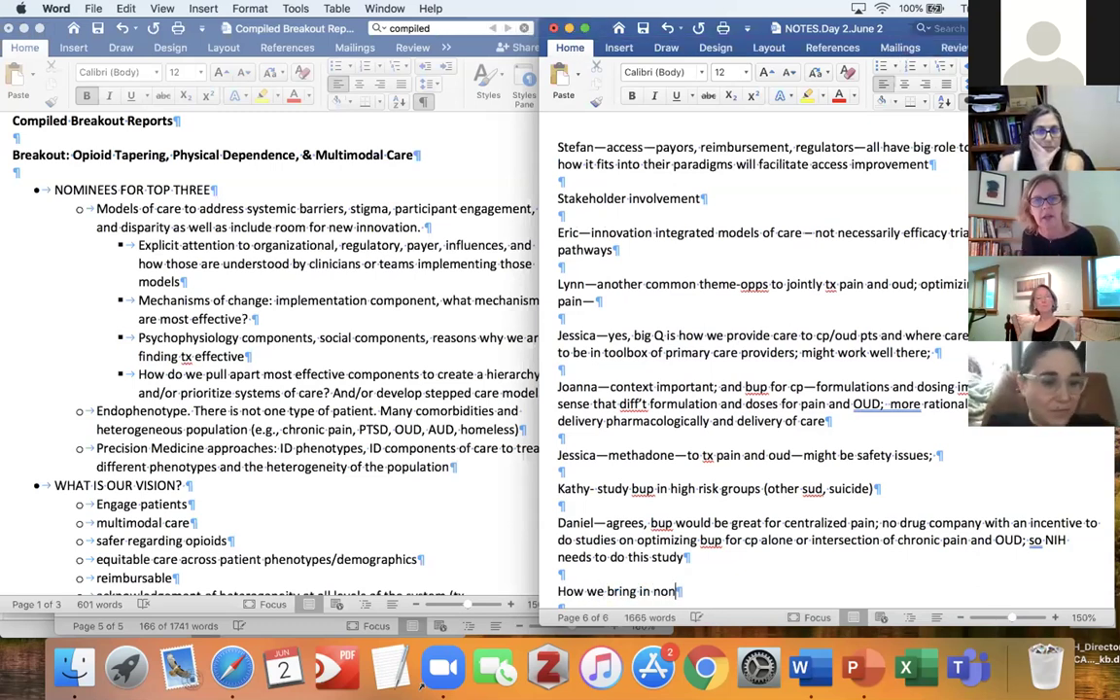
pyautogui.write('-pharm')
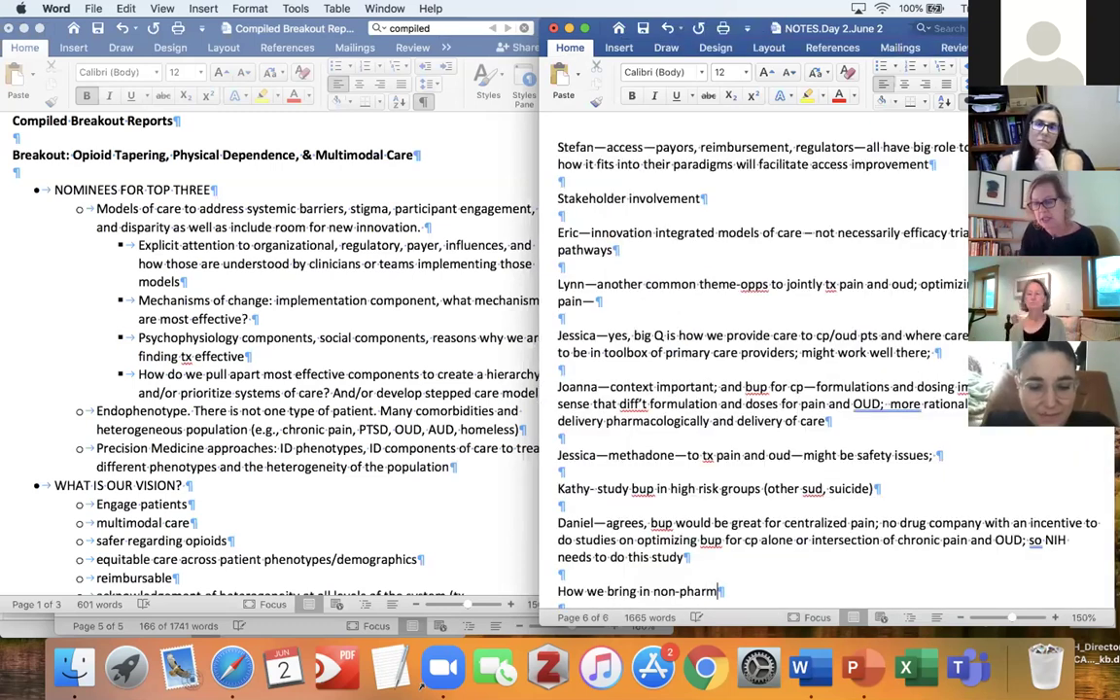
pyautogui.write(' tx?')
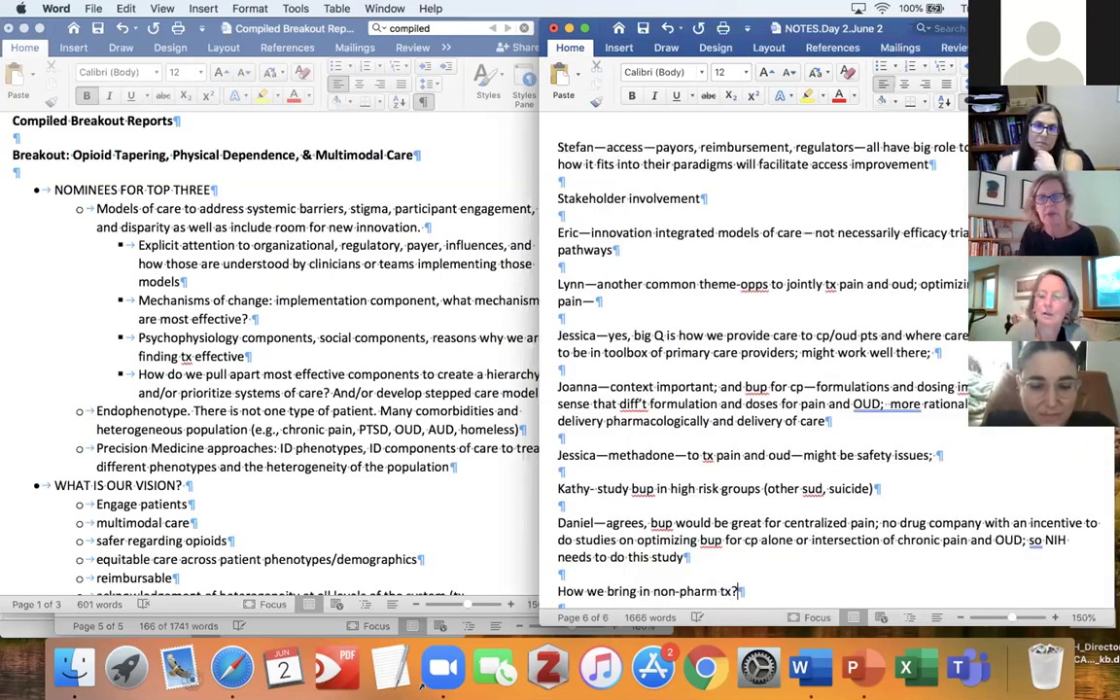
pyautogui.click(557, 590)
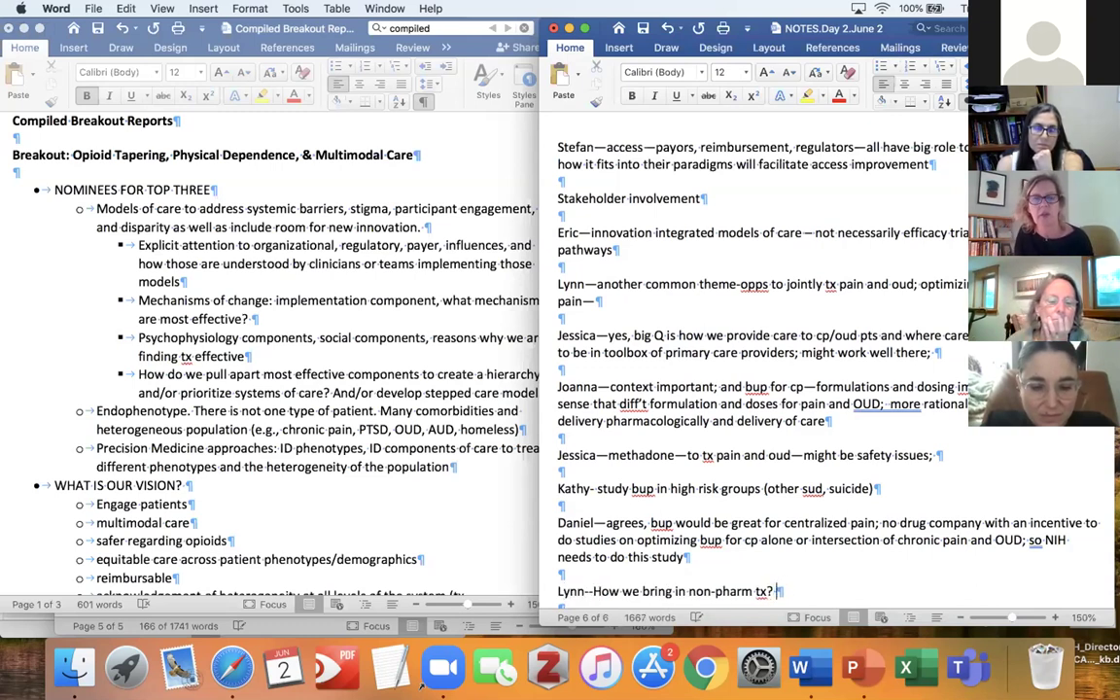
pyautogui.write('Overall desi')
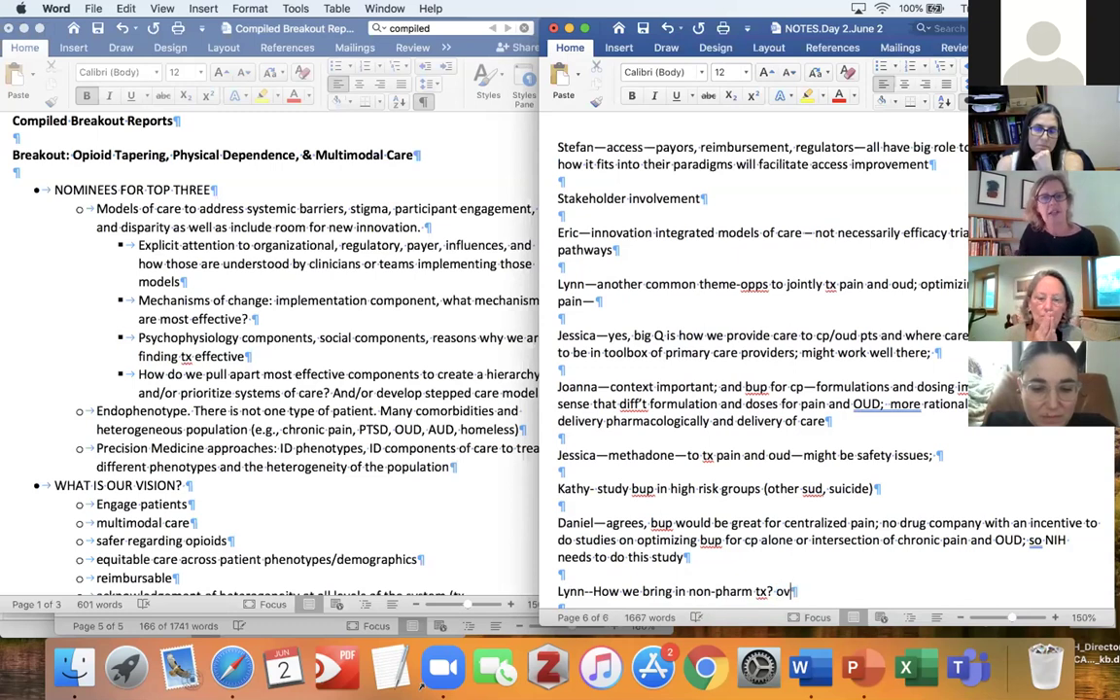
pyautogui.write('gn')
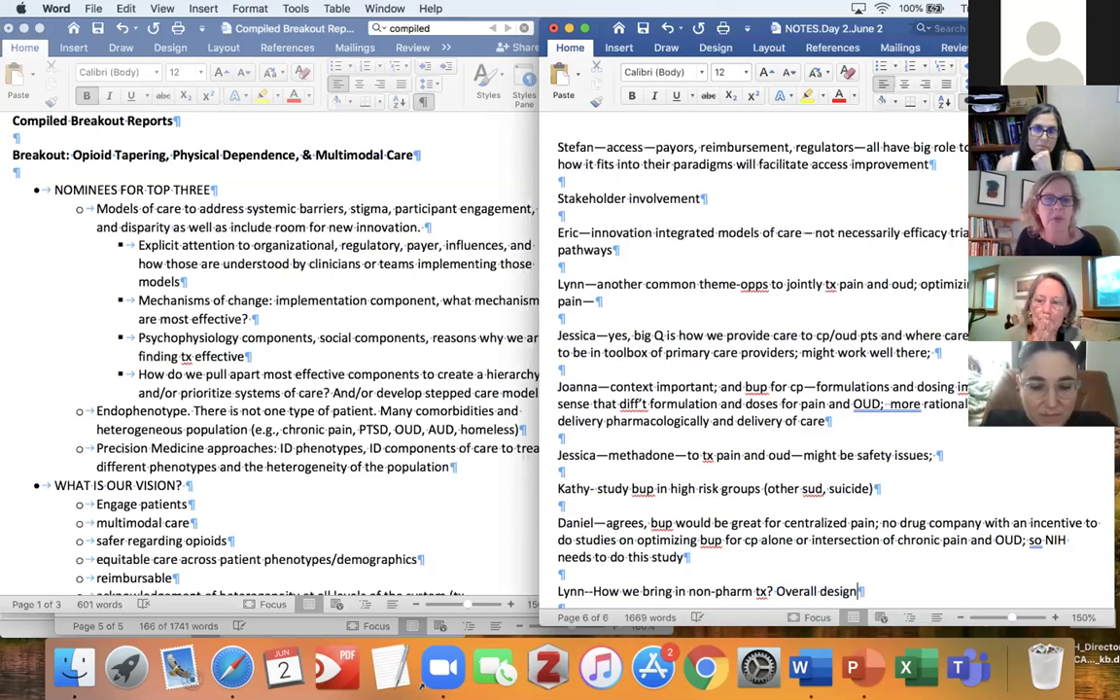
pyautogui.press('BackSpace')
pyautogui.write('? ac')
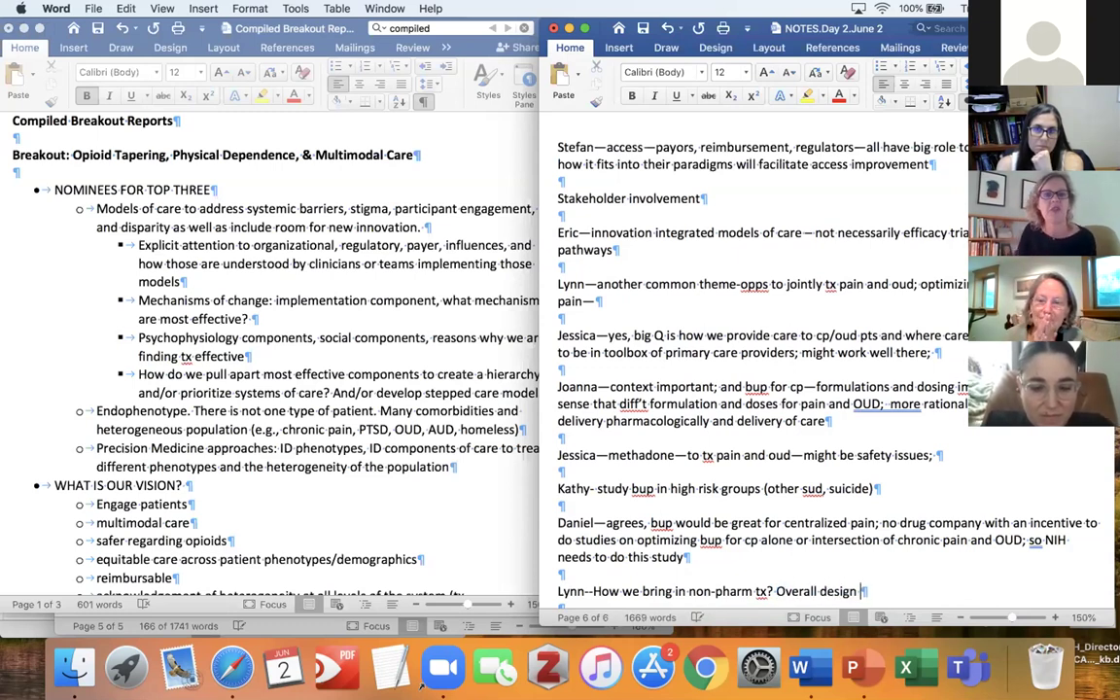
pyautogui.write('ckess')
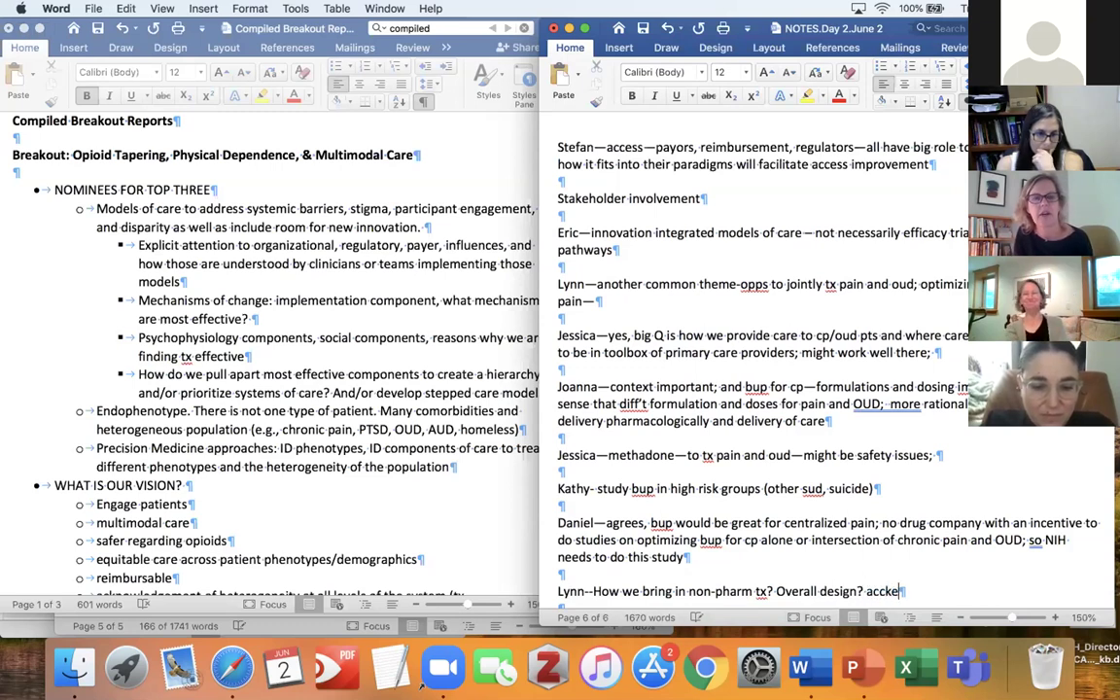